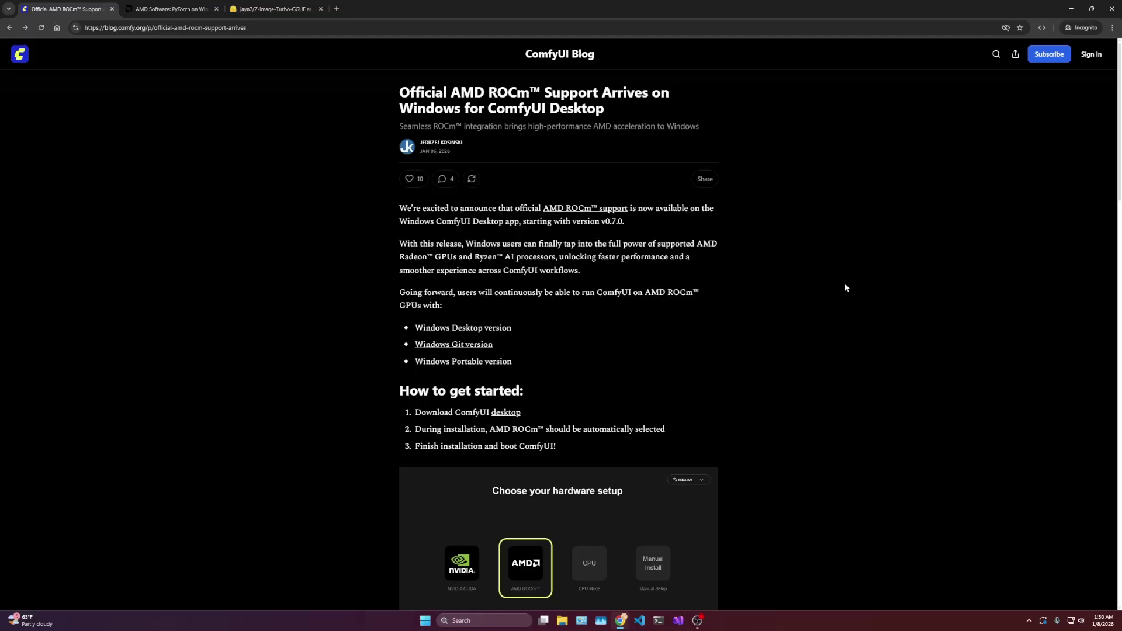
# - Download the ComfyUI Setup 0.7.0 x64 Windows installer into Downloads, overwriting the existing copy
pyautogui.scroll(-1, 817, 303)
pyautogui.scroll(-2, 639, 308)
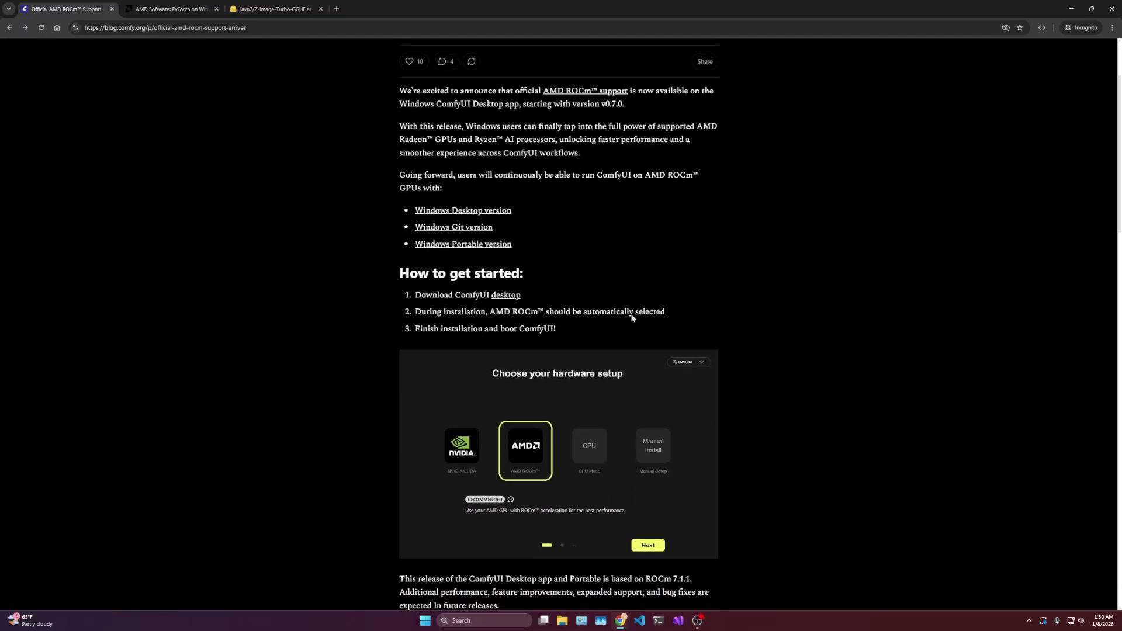
pyautogui.moveTo(422, 281); pyautogui.dragTo(470, 285)
pyautogui.click(478, 283)
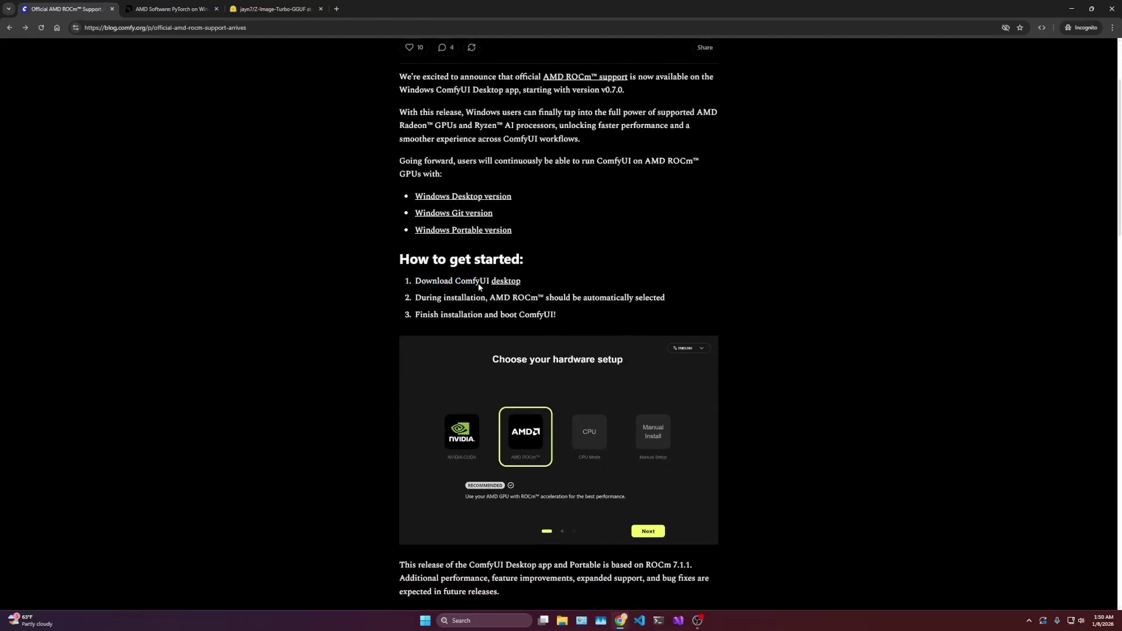
pyautogui.click(507, 281)
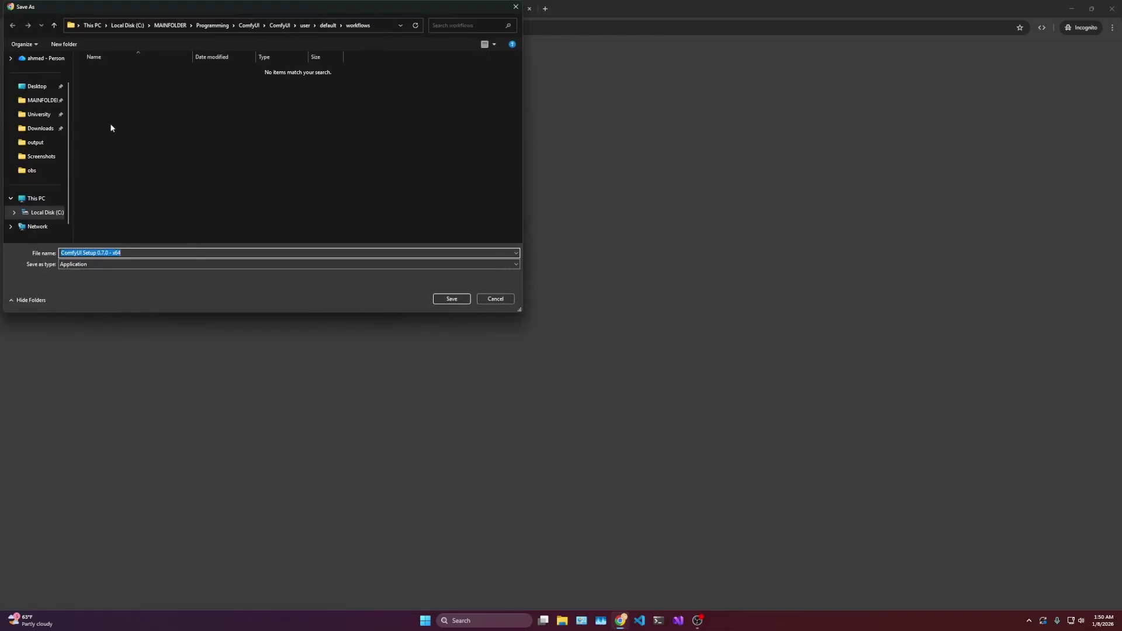
pyautogui.click(38, 131)
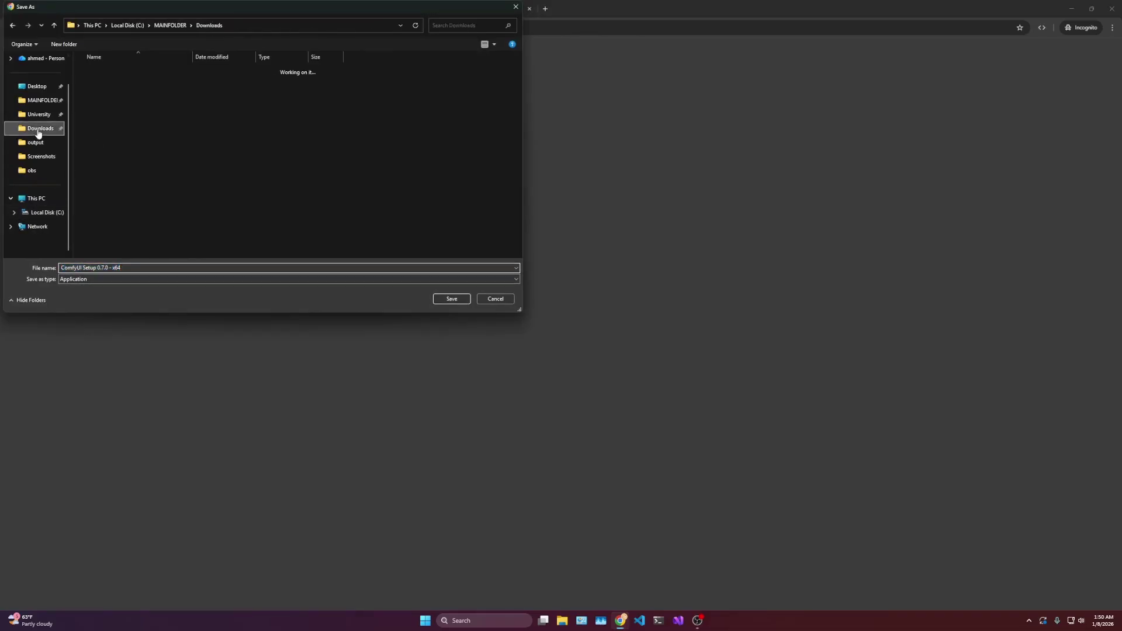
pyautogui.click(450, 298)
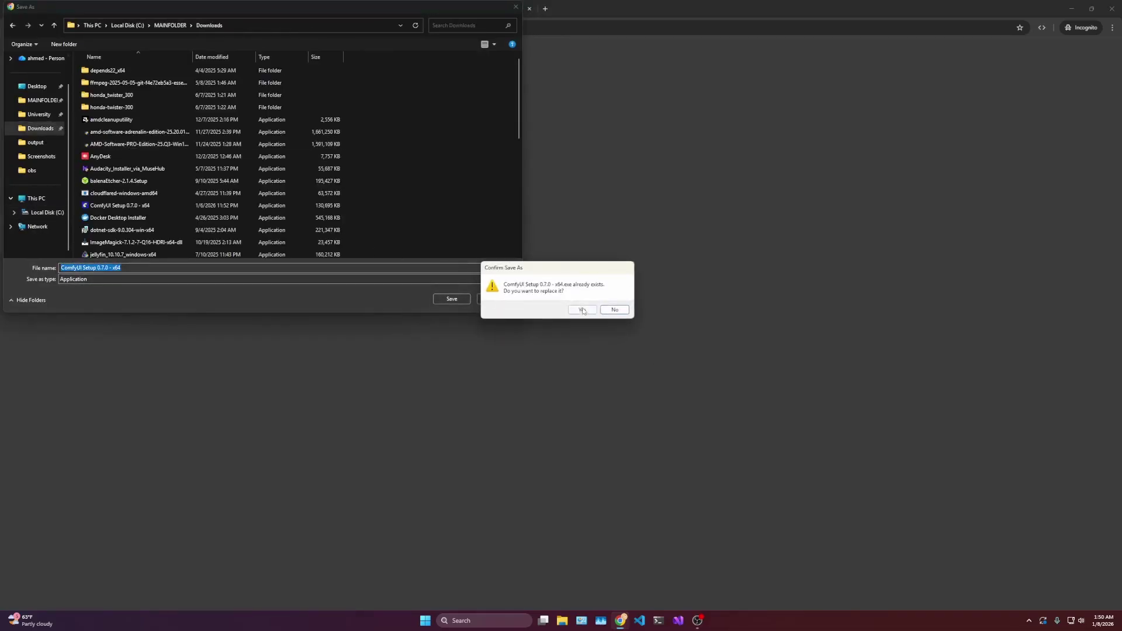
pyautogui.click(582, 310)
# - Run the downloaded ComfyUI Setup installer and install to the default location
pyautogui.moveTo(1020, 73)
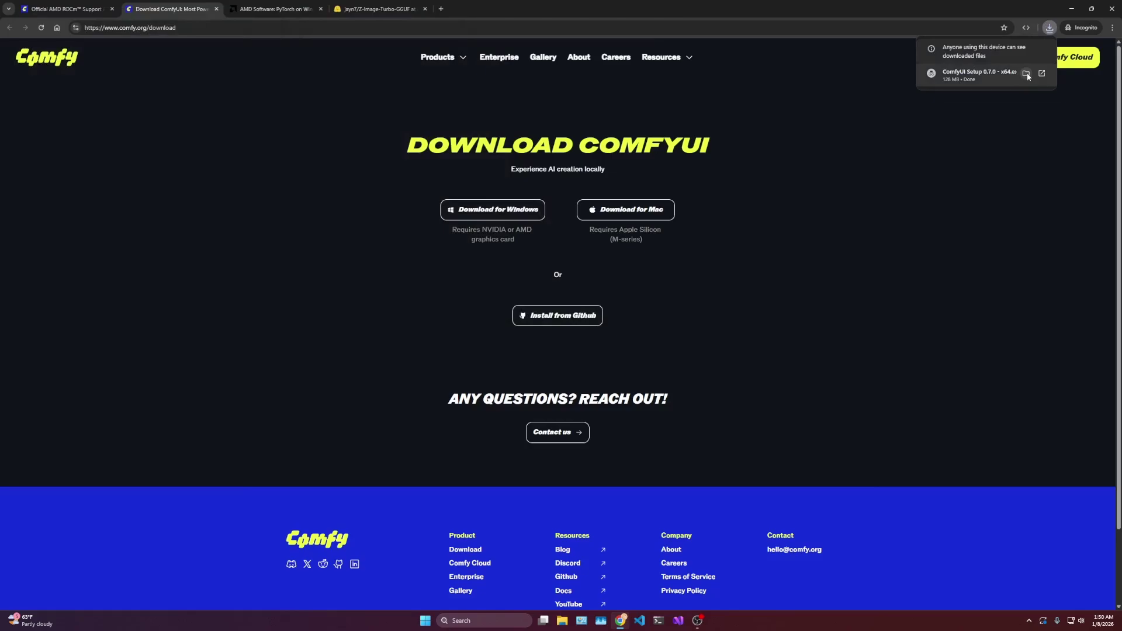
pyautogui.click(1026, 73)
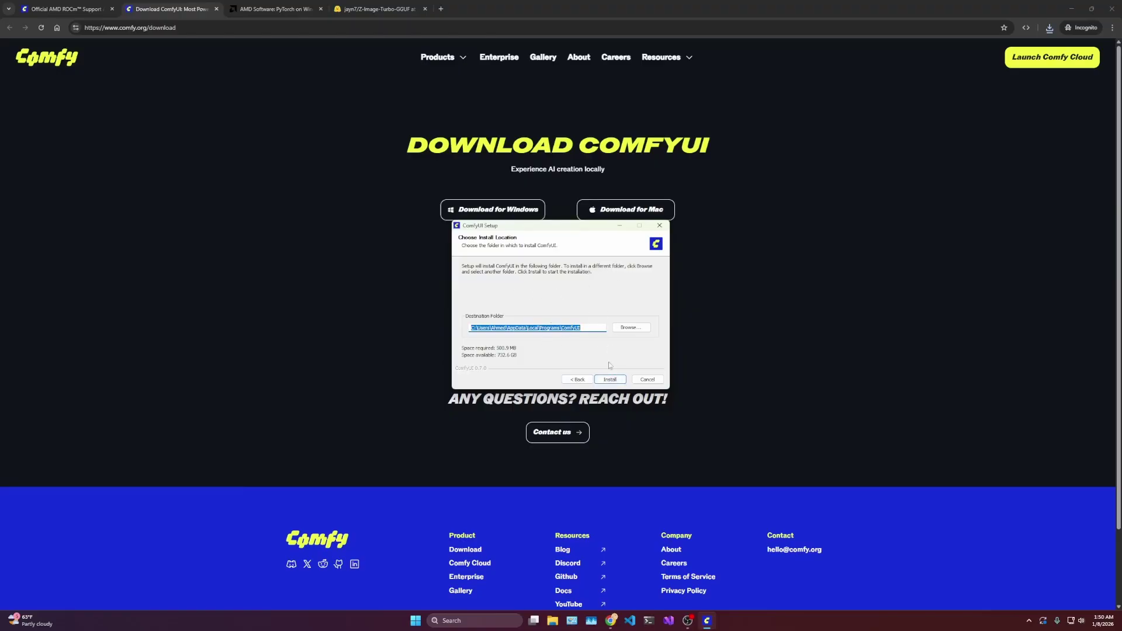
pyautogui.click(610, 379)
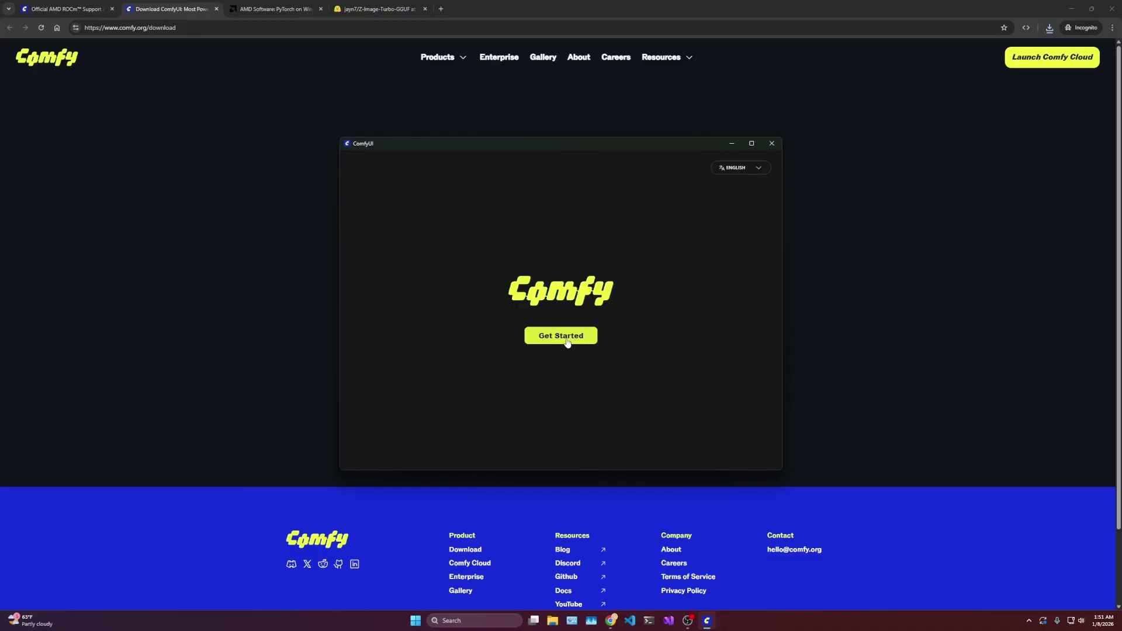
# - Run first-time setup with AMD ROCm, the suggested install folder and usage metrics switched off
pyautogui.click(564, 342)
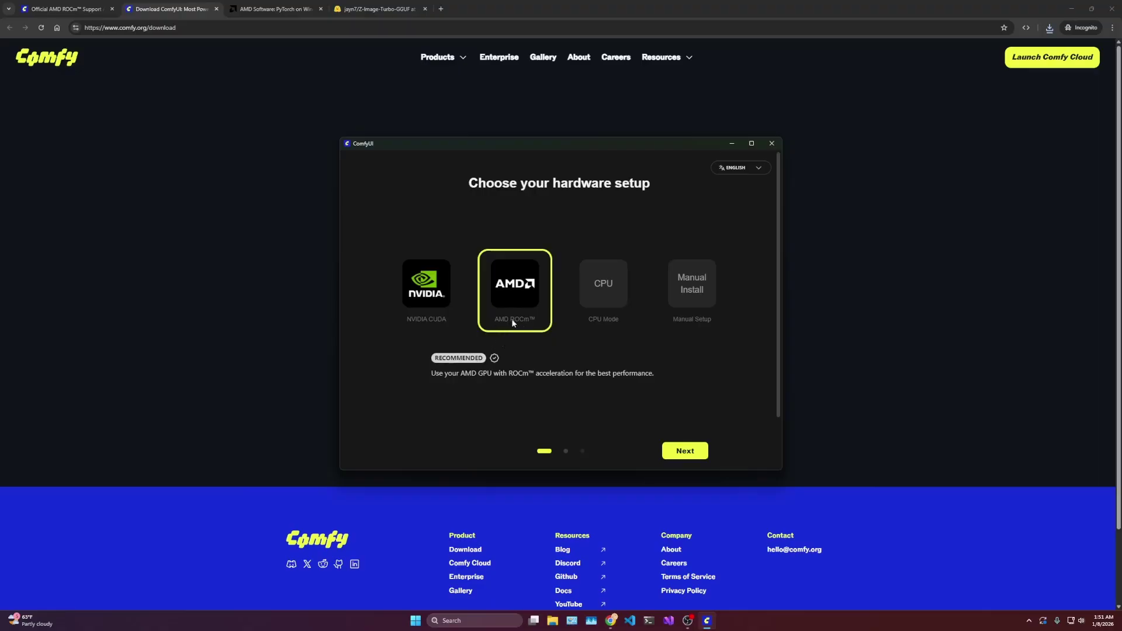
pyautogui.click(678, 453)
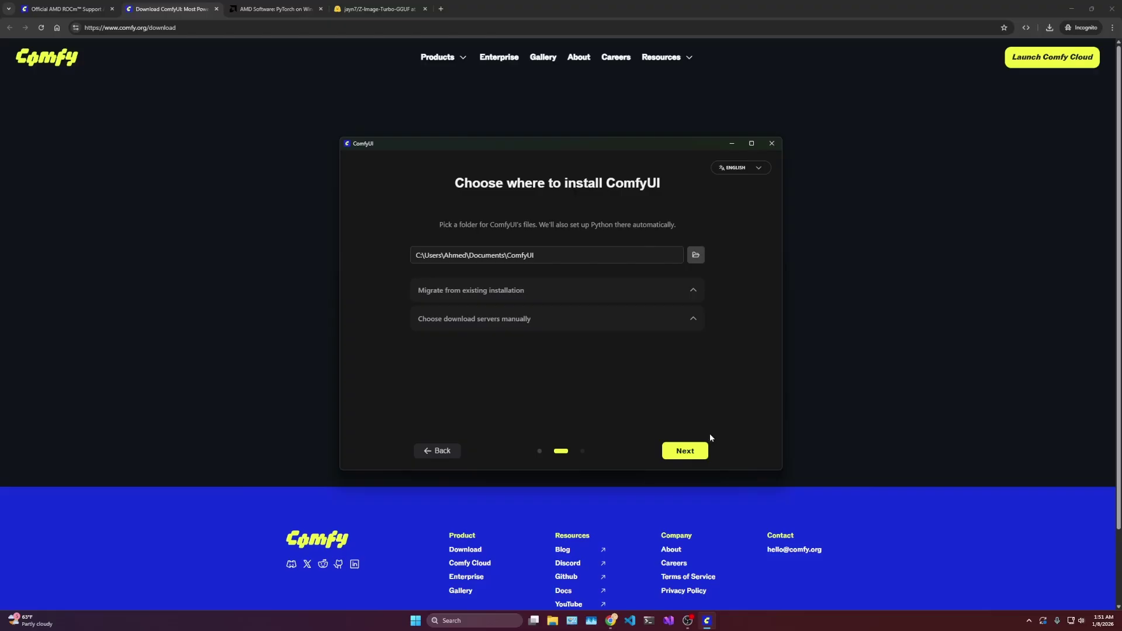
pyautogui.click(698, 452)
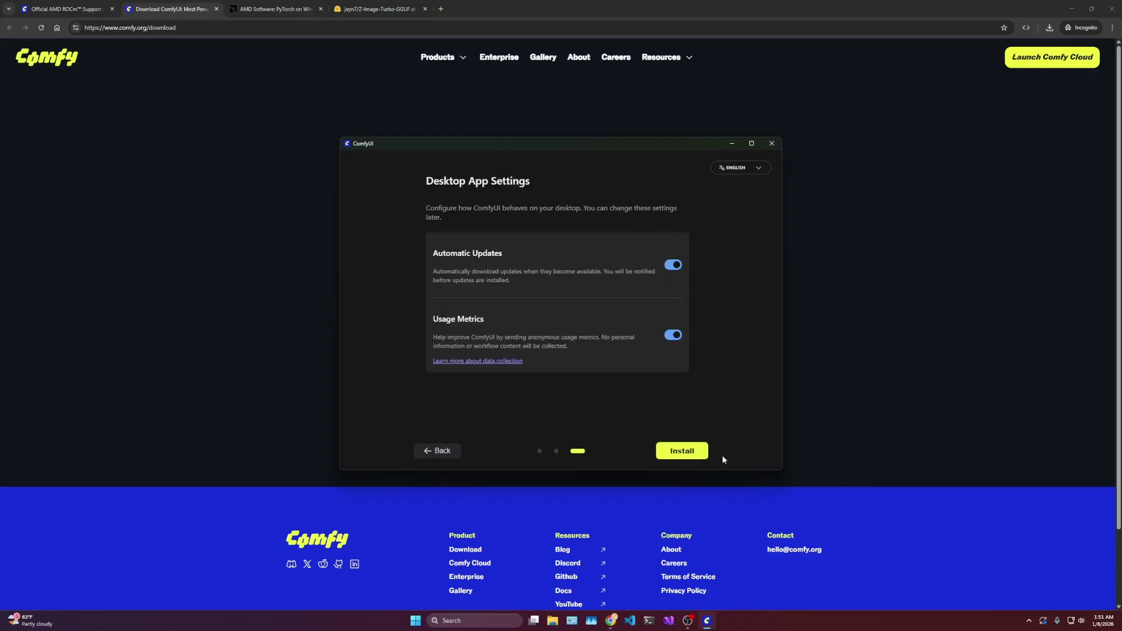
pyautogui.click(673, 335)
pyautogui.click(689, 454)
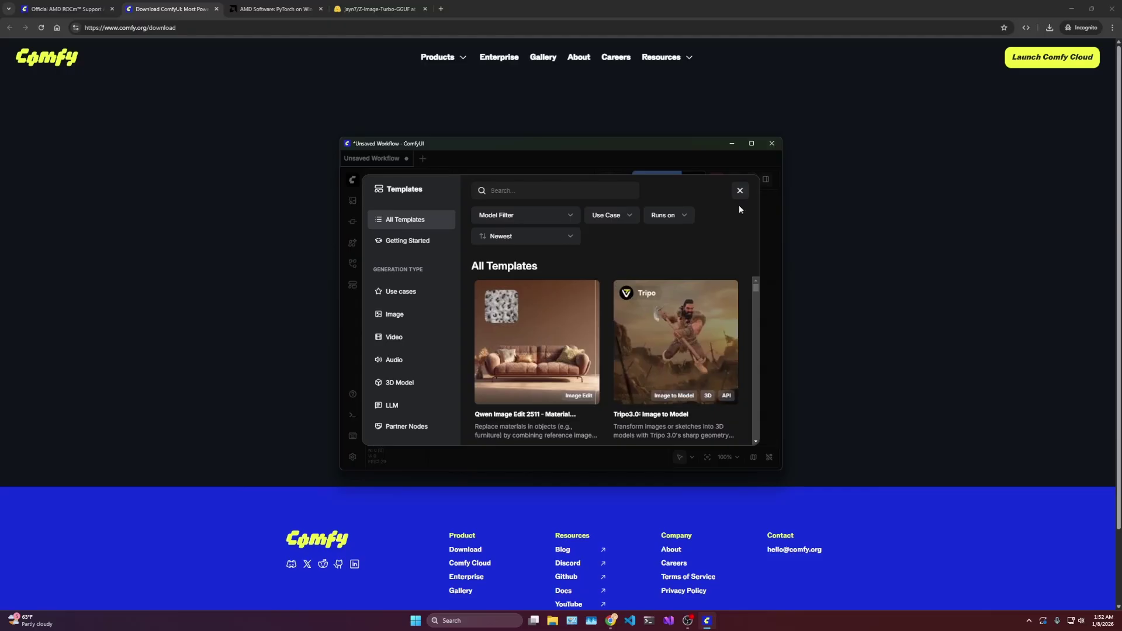
# - Close Templates, maximize the window, and highlight the PyTorch/ROCm version lines in the server log
pyautogui.click(740, 193)
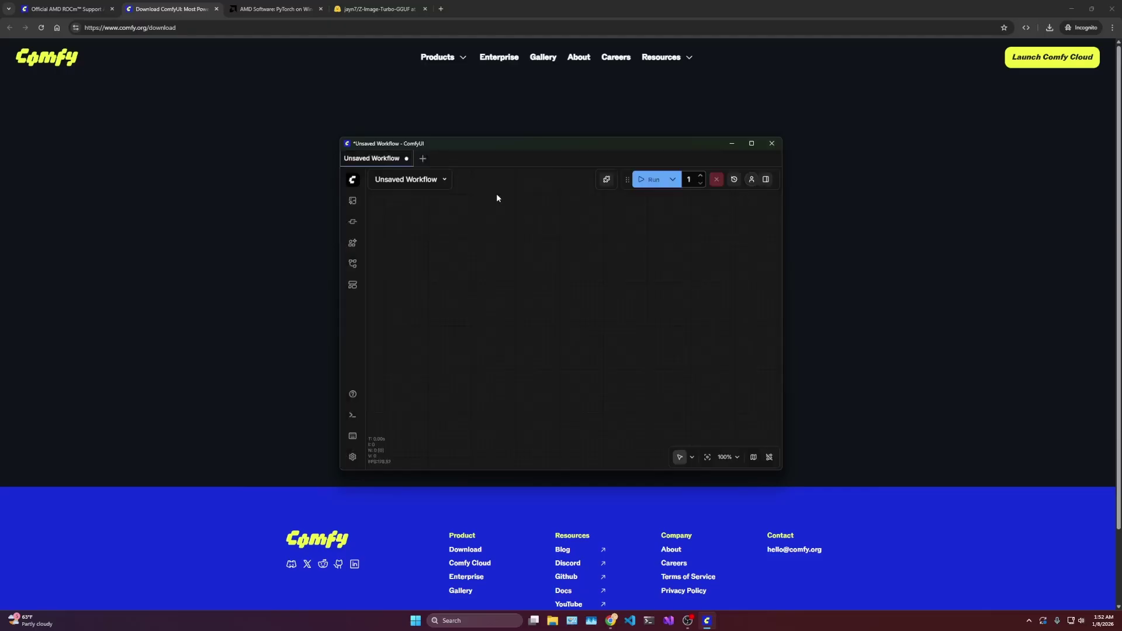
pyautogui.moveTo(503, 146); pyautogui.dragTo(492, 14)
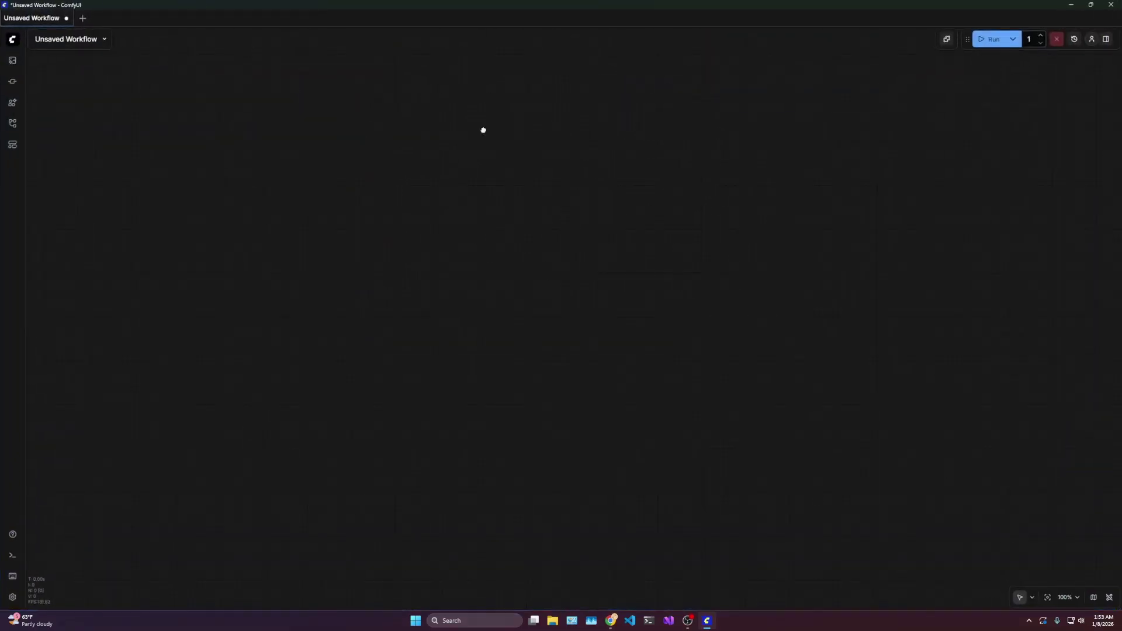
pyautogui.click(13, 556)
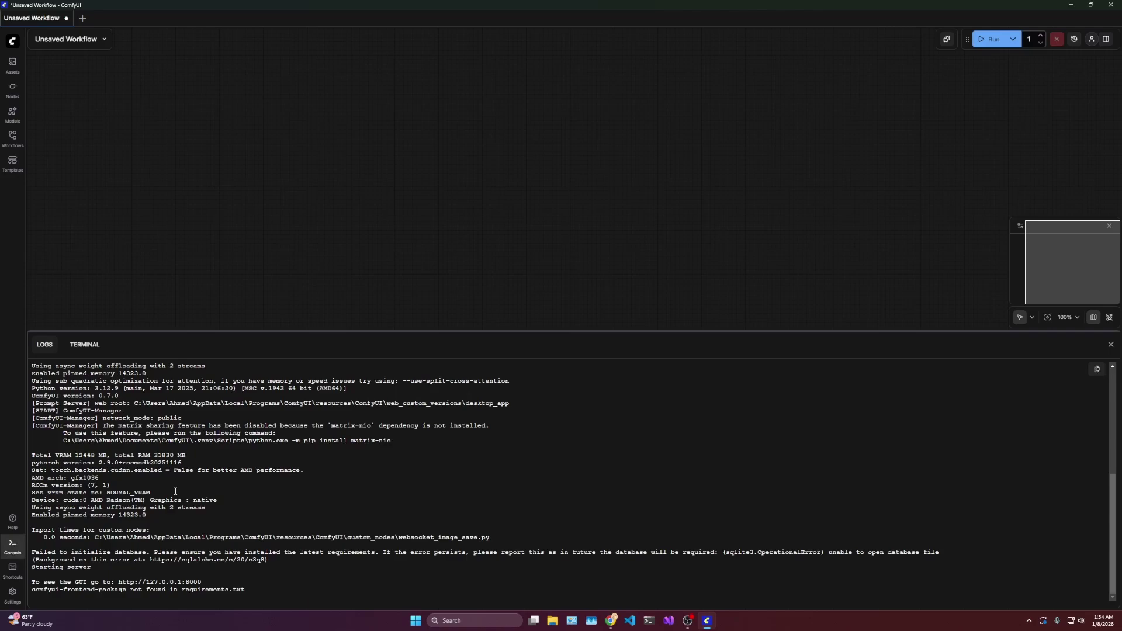
pyautogui.moveTo(125, 486); pyautogui.dragTo(26, 464)
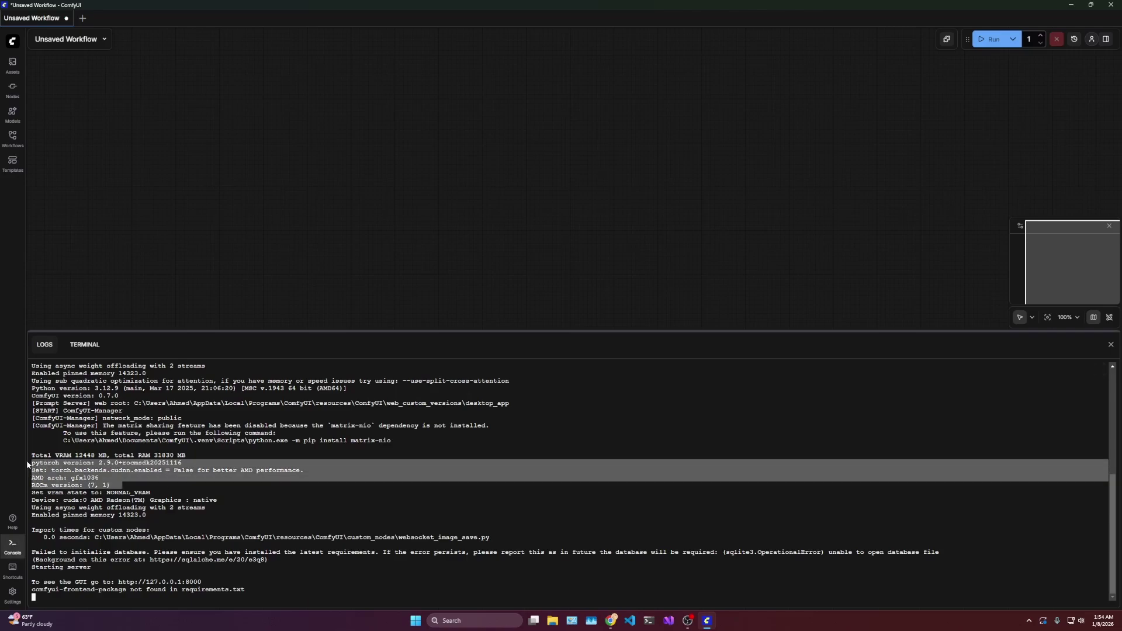
pyautogui.click(156, 483)
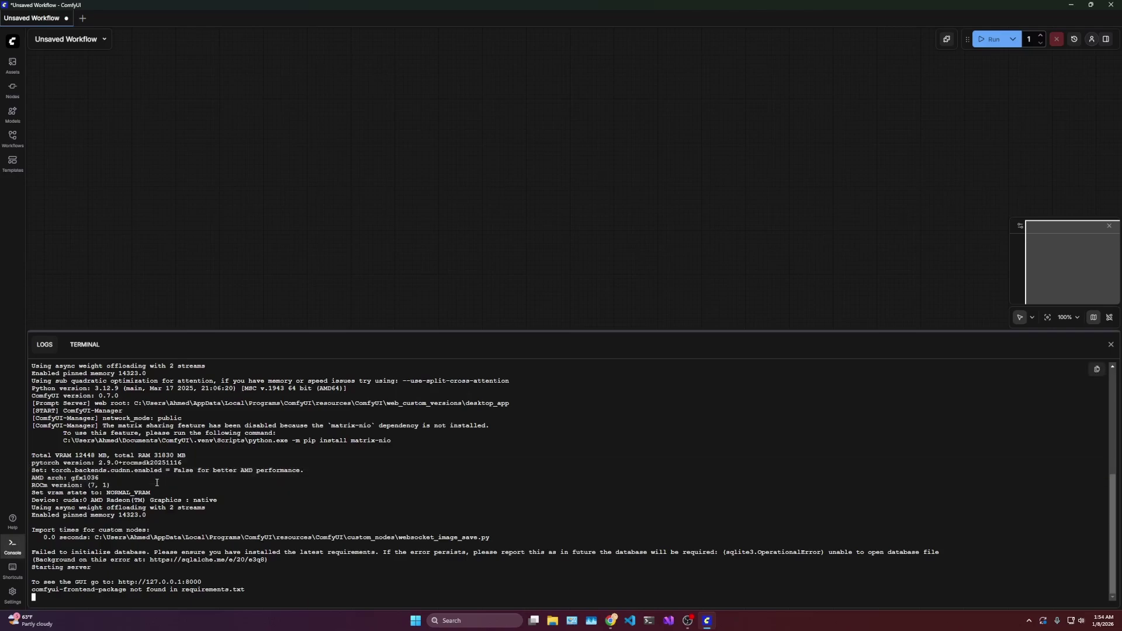
# - Set 'CUDA device index to use' to 1 in the Server-Config settings
pyautogui.click(12, 545)
pyautogui.click(12, 592)
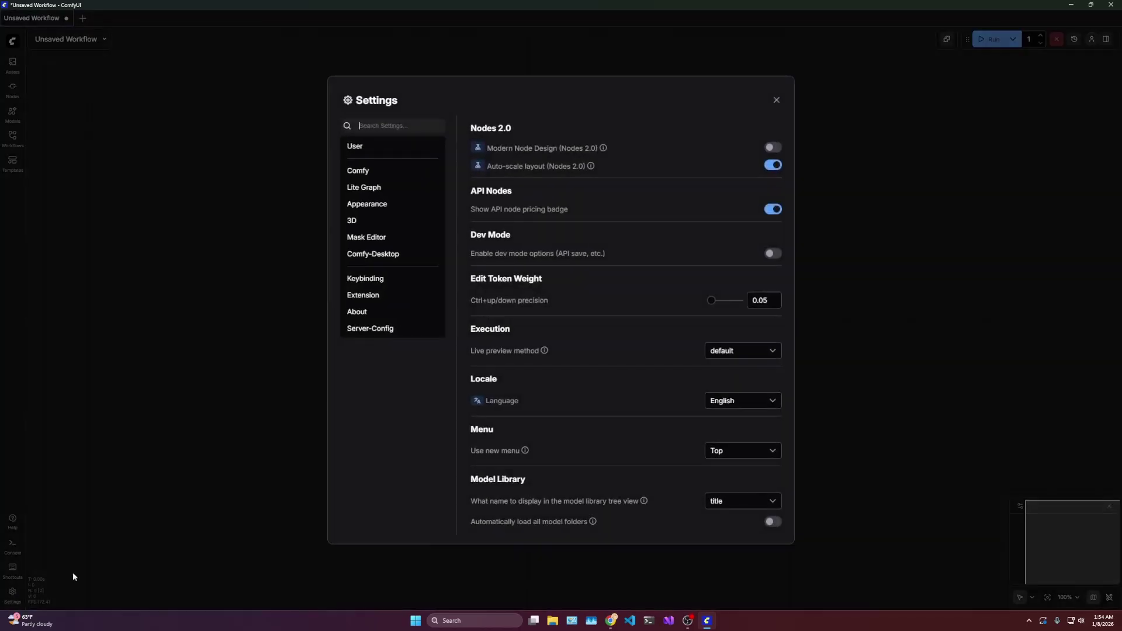
pyautogui.click(382, 328)
pyautogui.scroll(-5, 623, 319)
pyautogui.scroll(3, 623, 321)
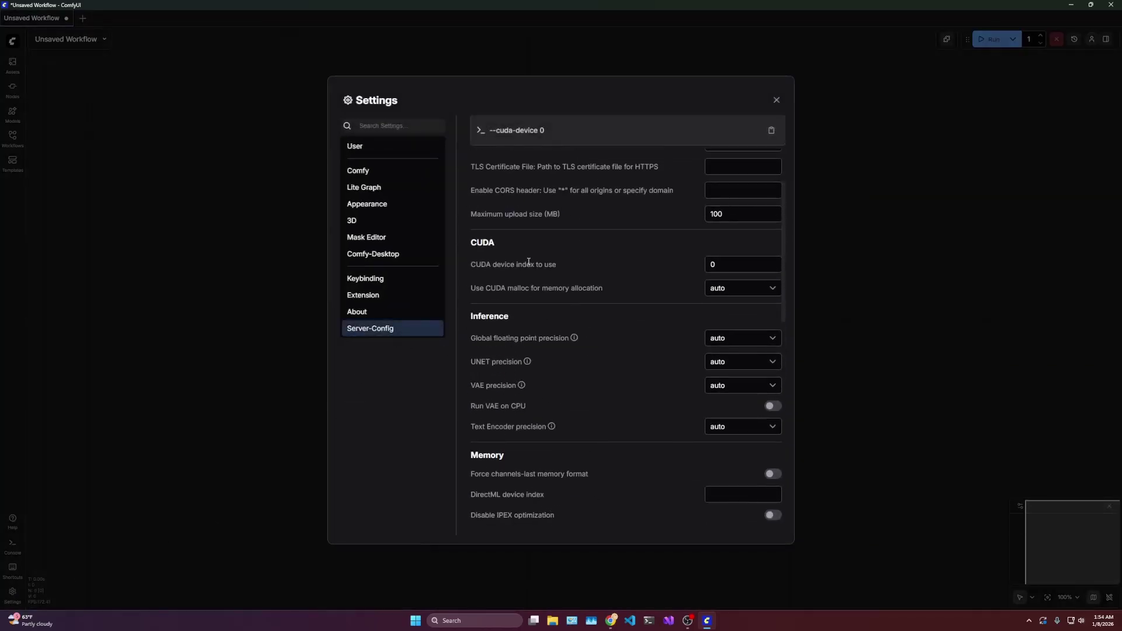
pyautogui.moveTo(473, 242); pyautogui.dragTo(571, 265)
pyautogui.click(571, 267)
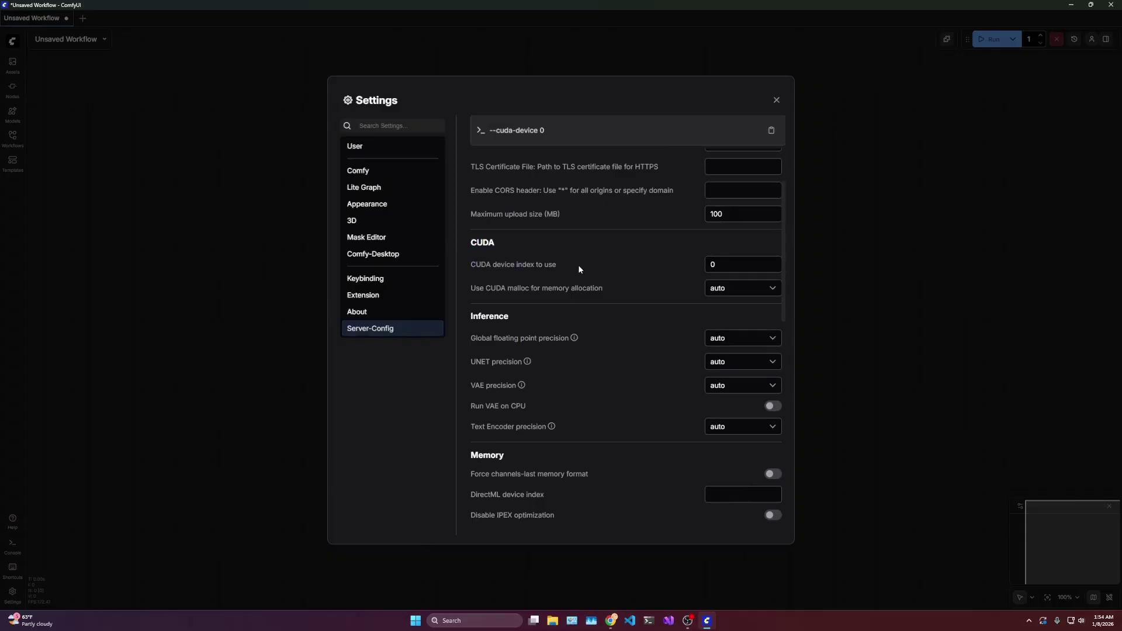
pyautogui.click(711, 264)
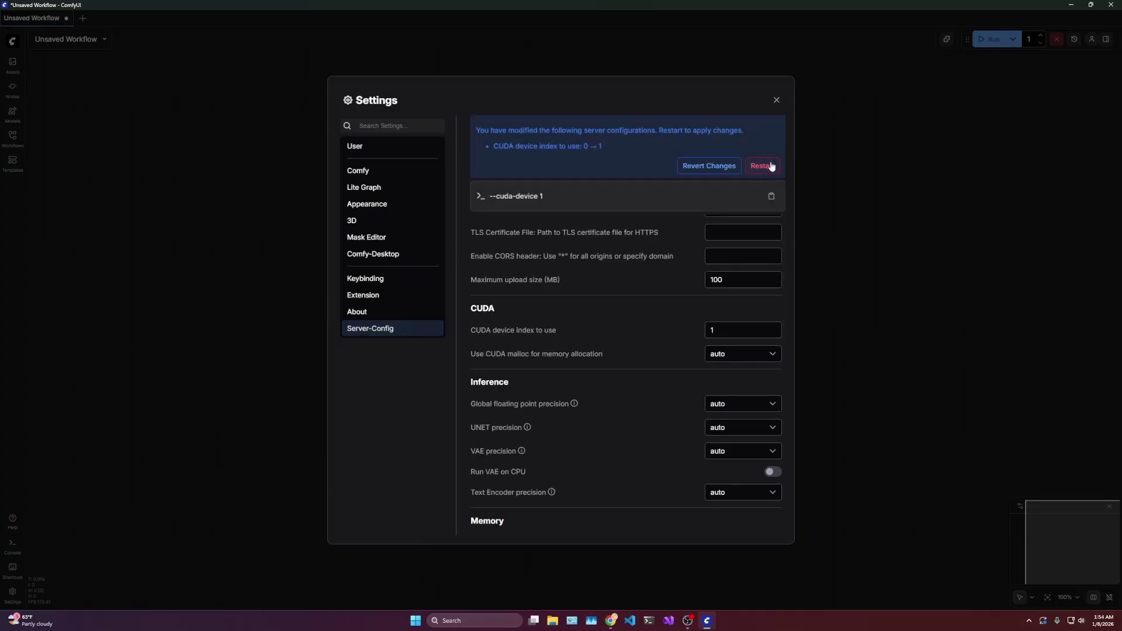
# - Restart the server and check the log line naming the active Radeon RX 9070 XT GPU
pyautogui.click(765, 166)
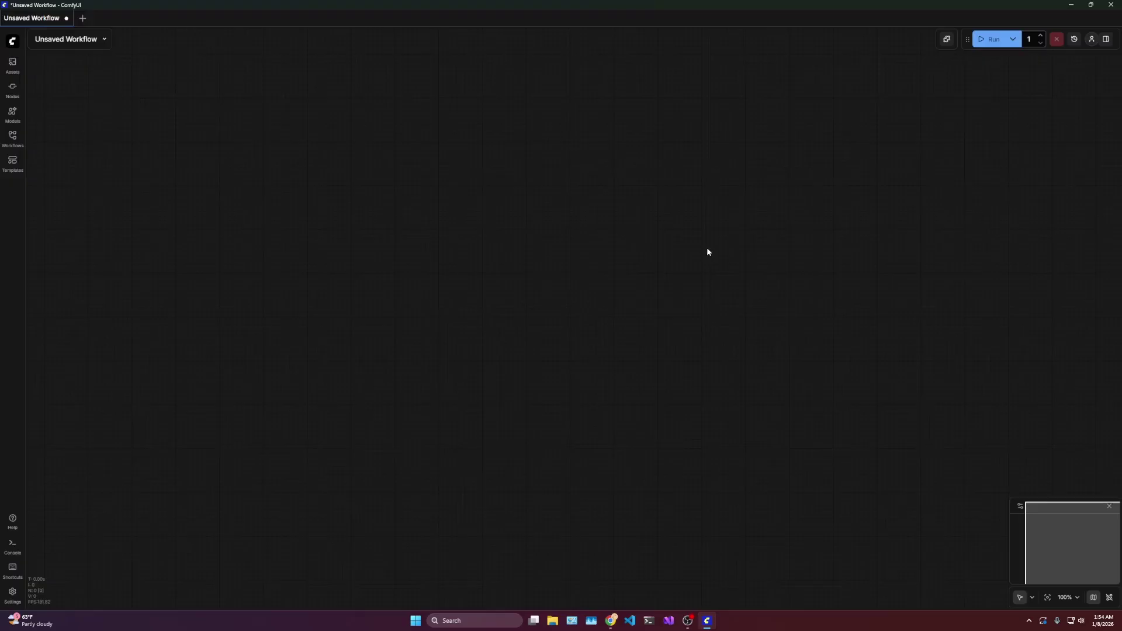
pyautogui.click(12, 544)
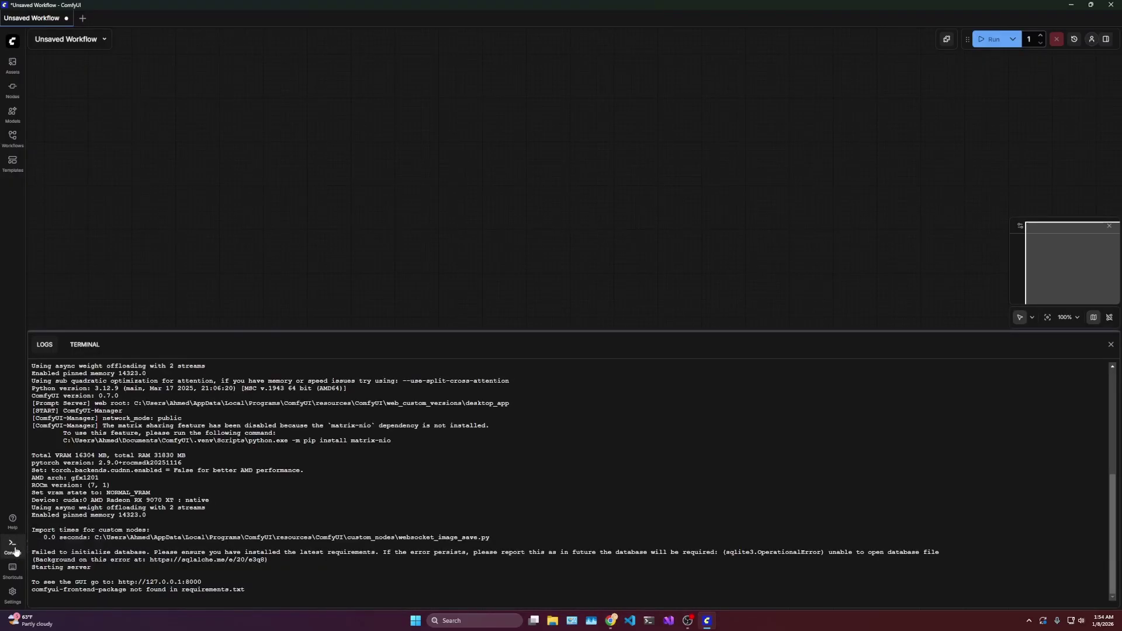
pyautogui.moveTo(213, 501); pyautogui.dragTo(33, 501)
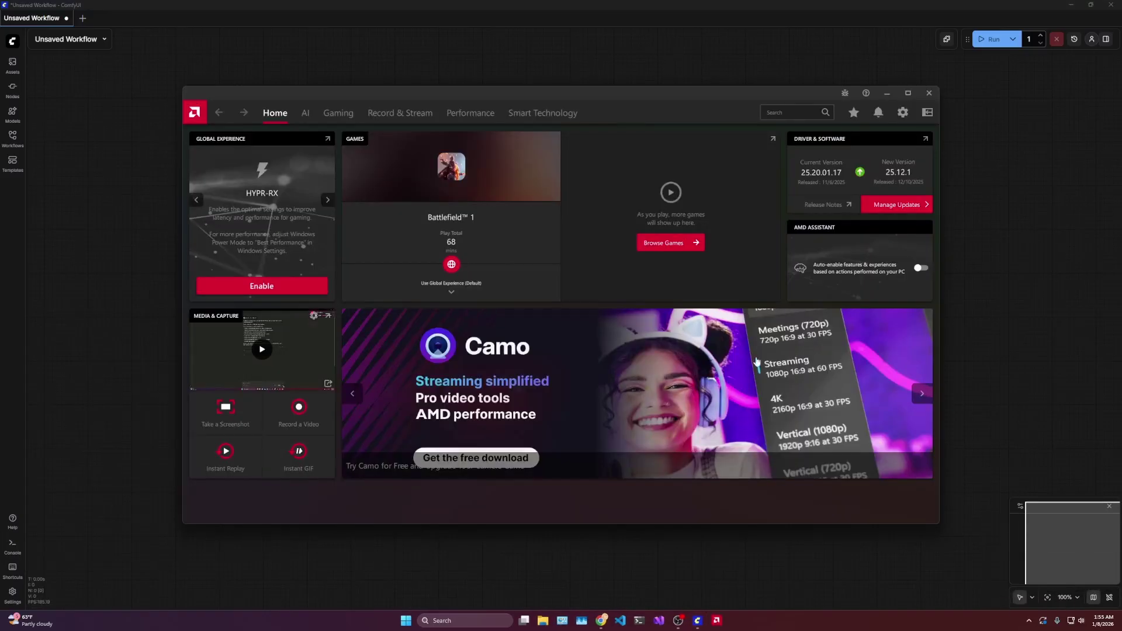
# - Move the Adrenalin window left to show installed driver 25.20.01.17 and the 25.12.1 update
pyautogui.moveTo(685, 93); pyautogui.dragTo(615, 100)
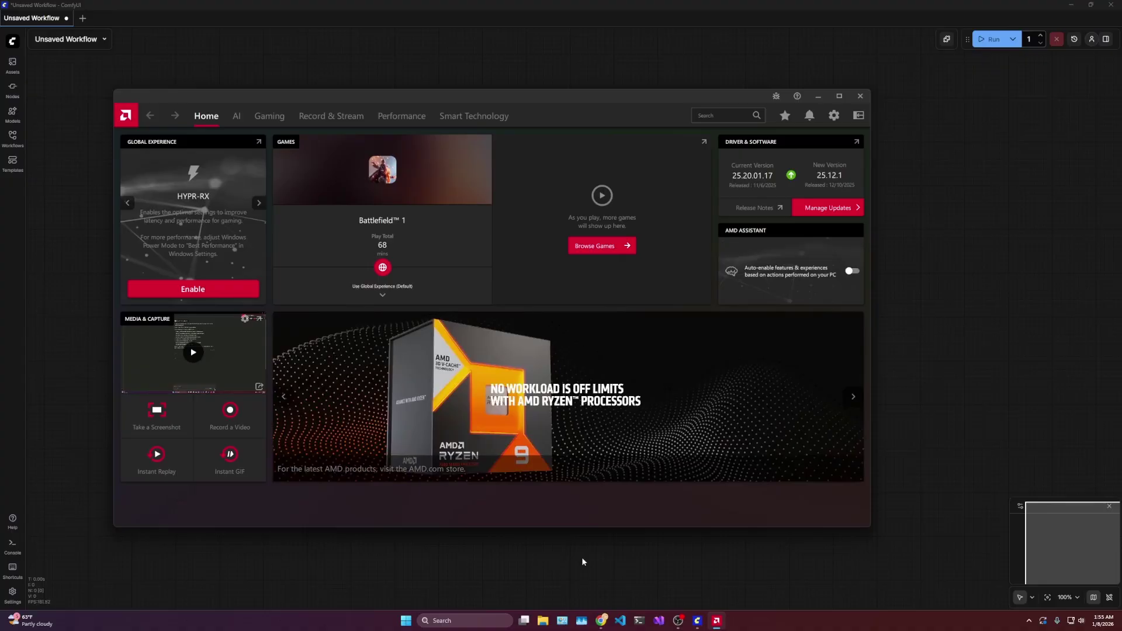
# - Switch to the AMD PyTorch on Windows 7.1.1 release notes tab and review its Package Contents
pyautogui.click(601, 620)
pyautogui.click(302, 7)
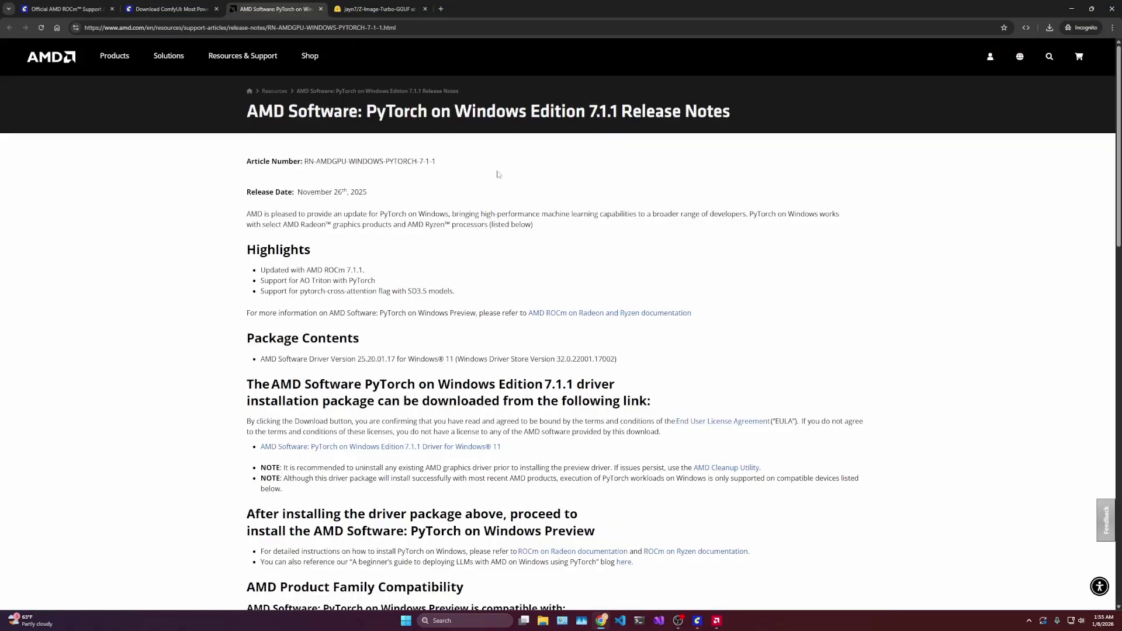
pyautogui.scroll(-1, 499, 237)
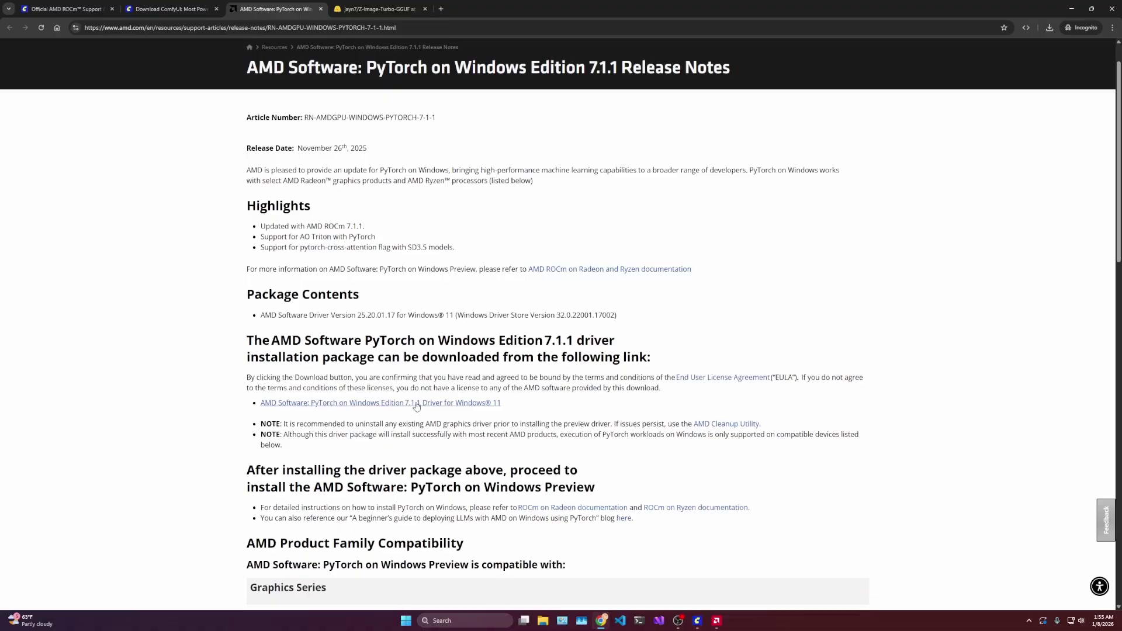
pyautogui.scroll(-1, 454, 404)
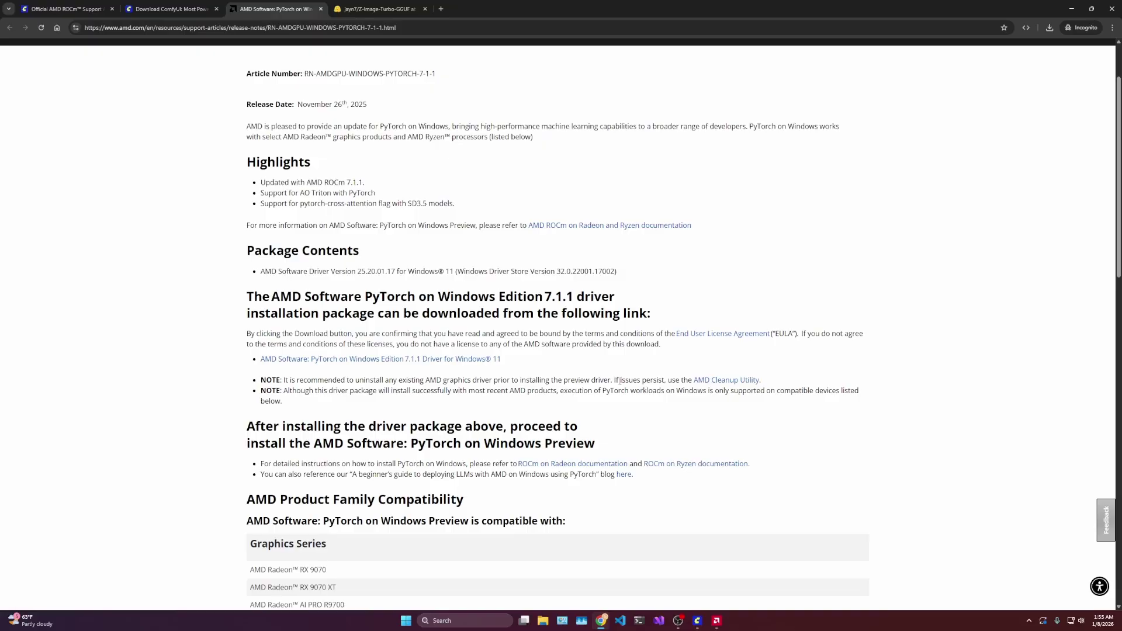
pyautogui.scroll(2, 474, 355)
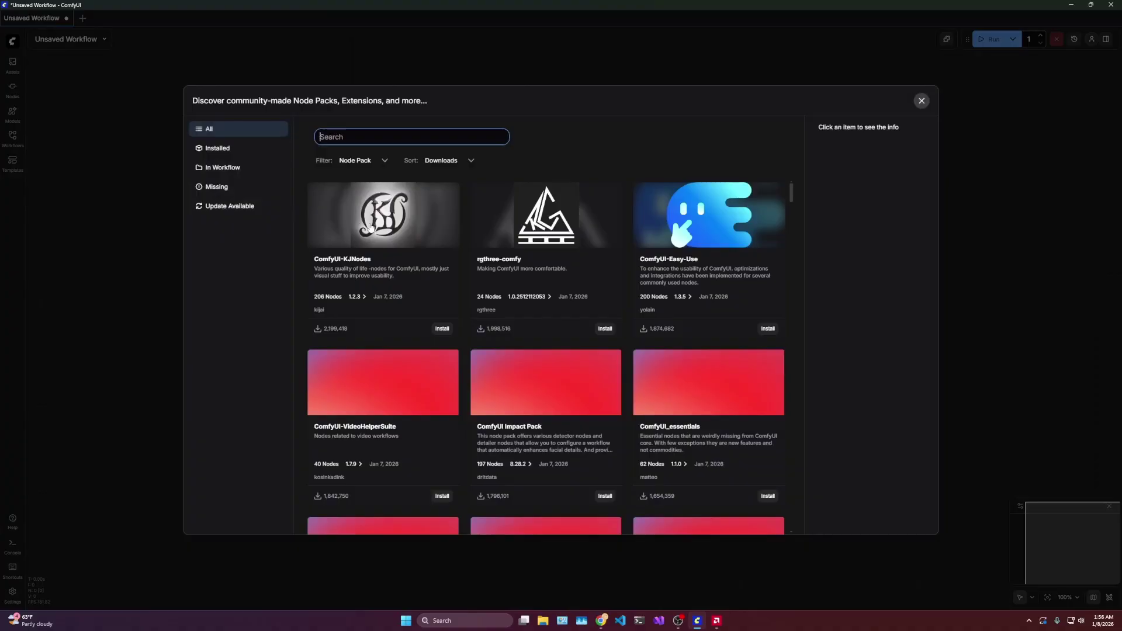
# - Close the Node Packs browser to return to the default graph
pyautogui.click(922, 102)
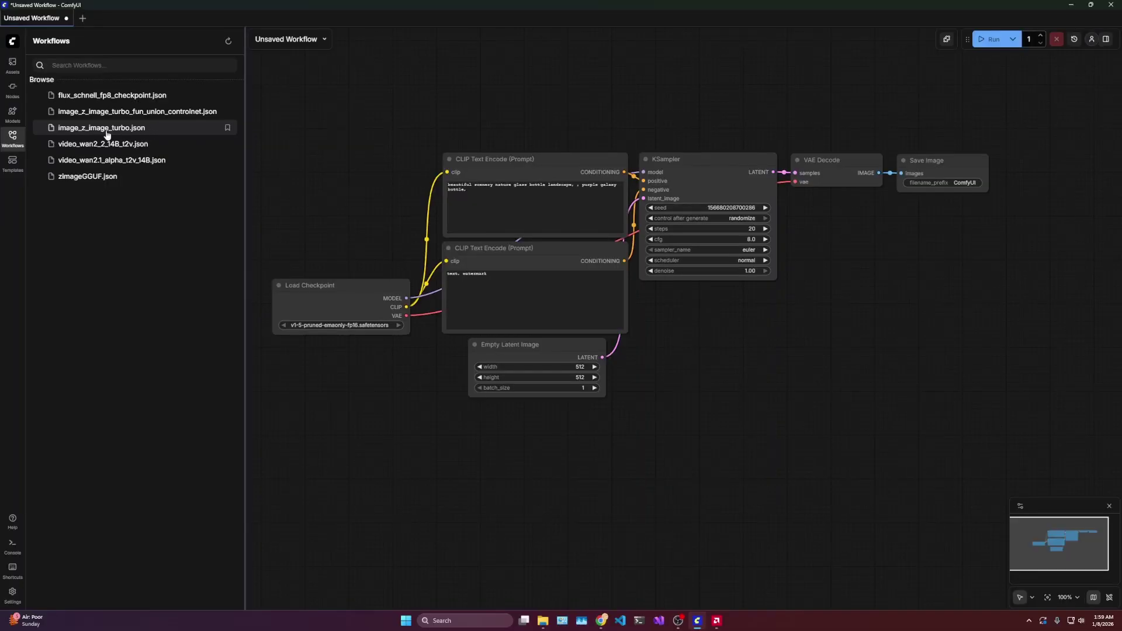
# - Open image_z_image_turbo.json from the Workflows list
pyautogui.click(107, 130)
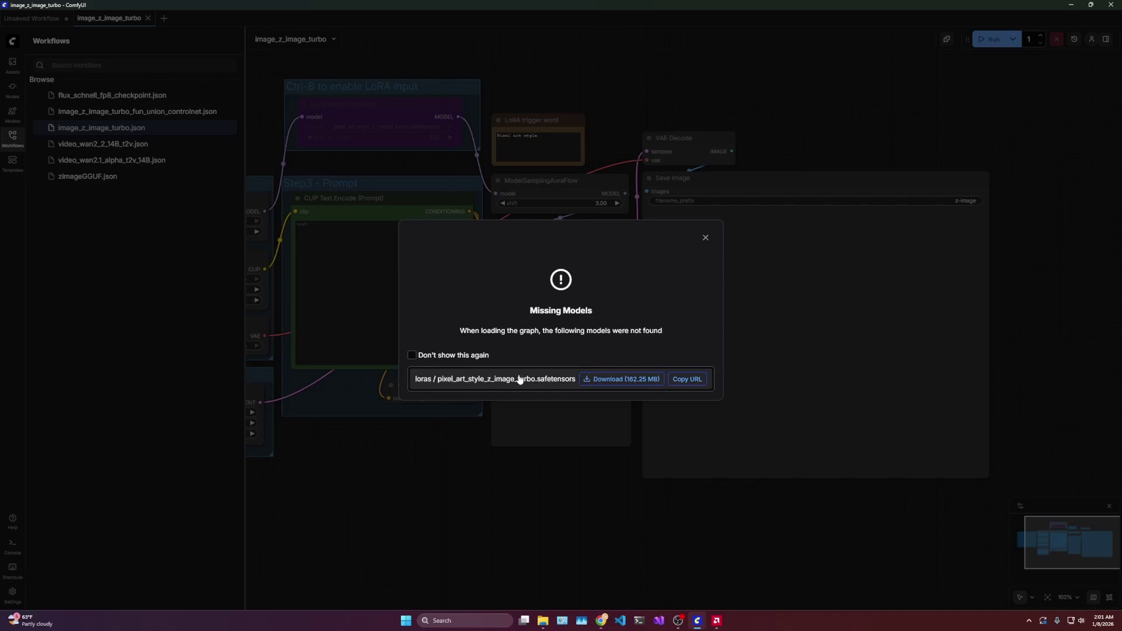
pyautogui.click(705, 242)
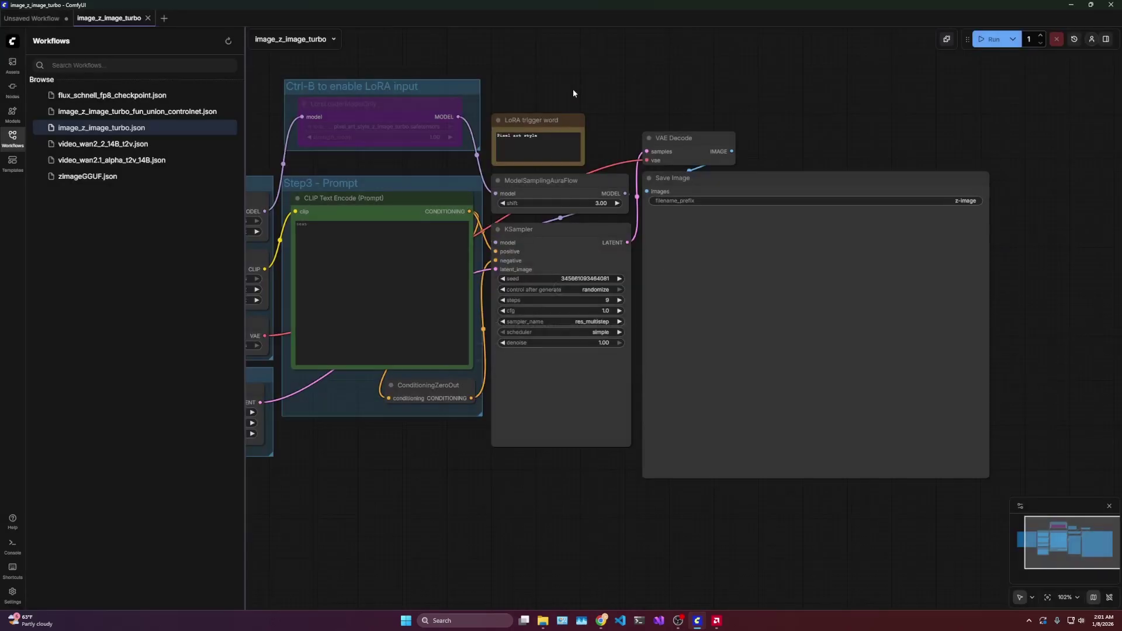
pyautogui.moveTo(573, 89); pyautogui.dragTo(817, 126)
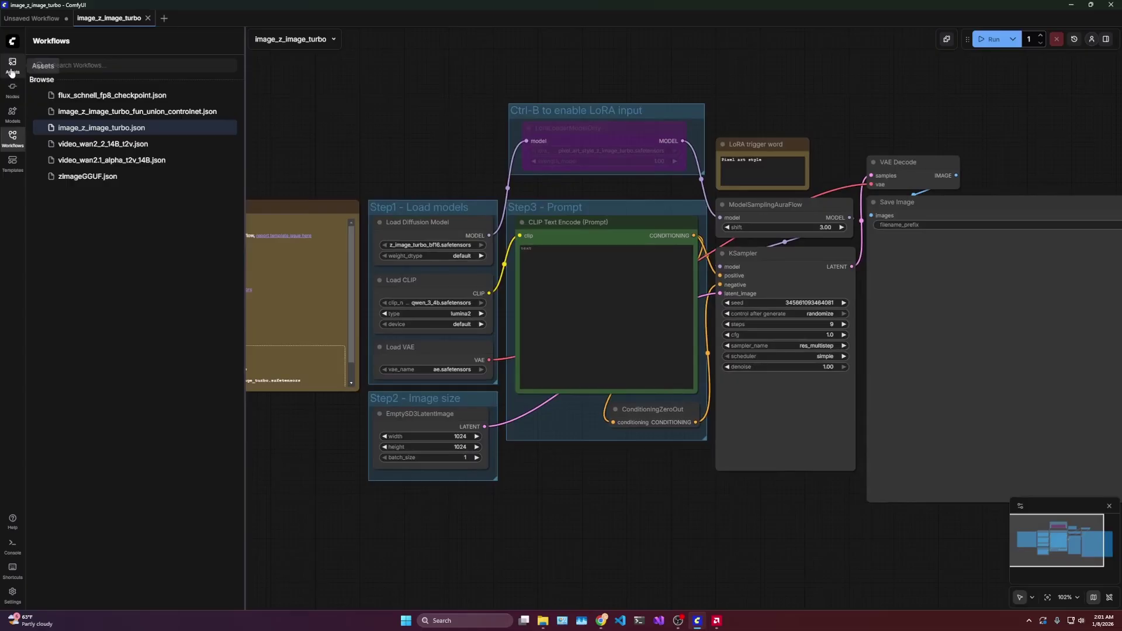
pyautogui.scroll(-1, 425, 137)
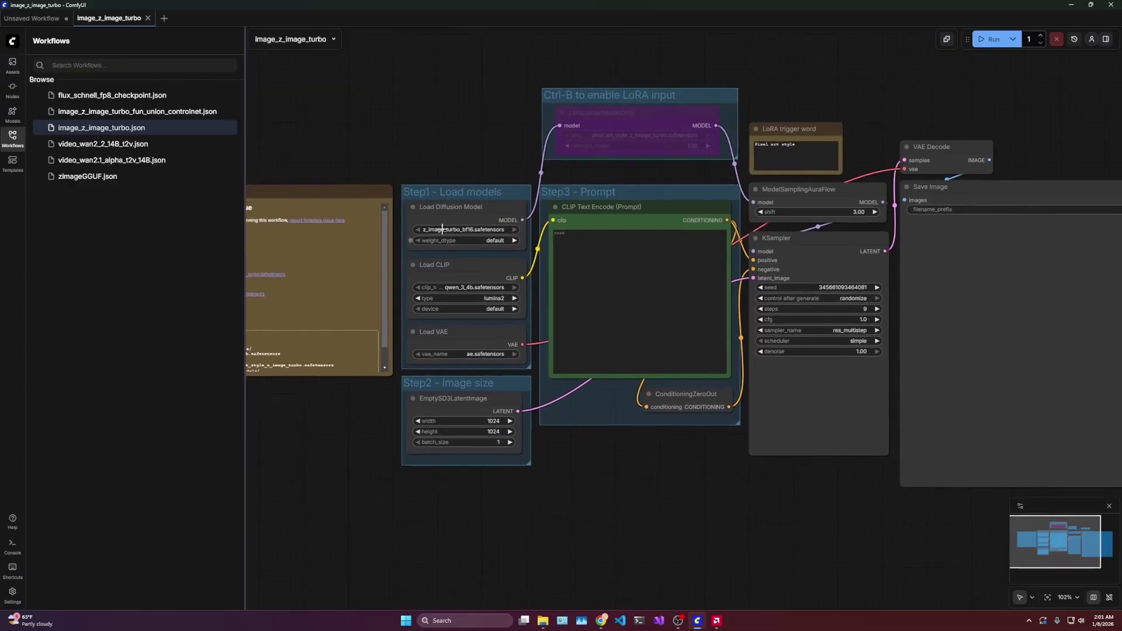
pyautogui.hscroll(-3, 477, 219)
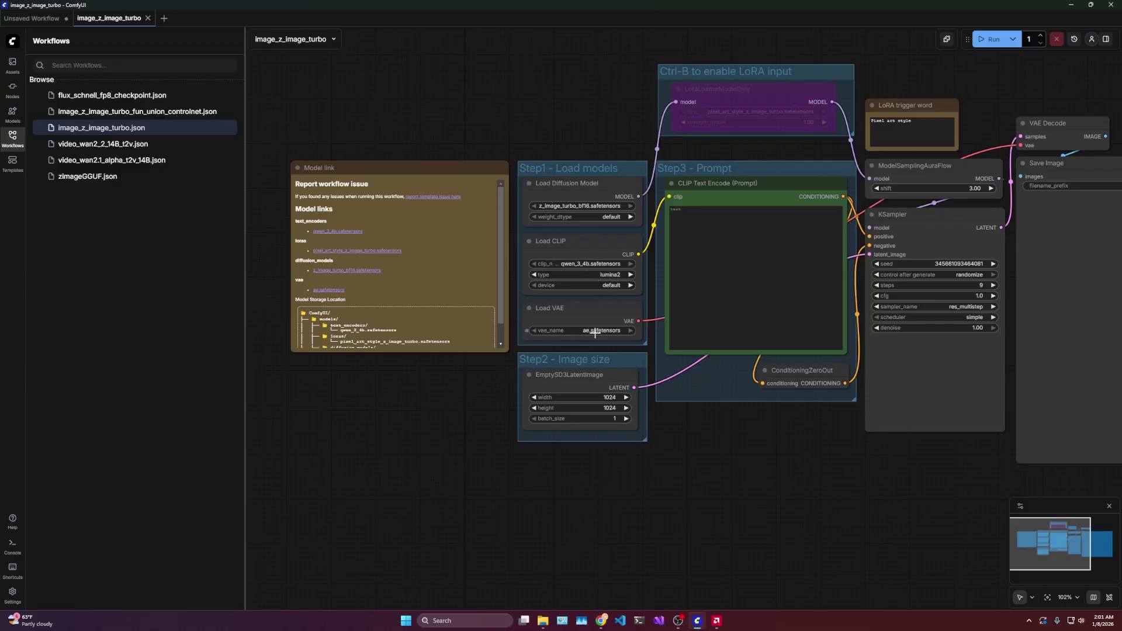
pyautogui.moveTo(595, 333); pyautogui.dragTo(404, 363)
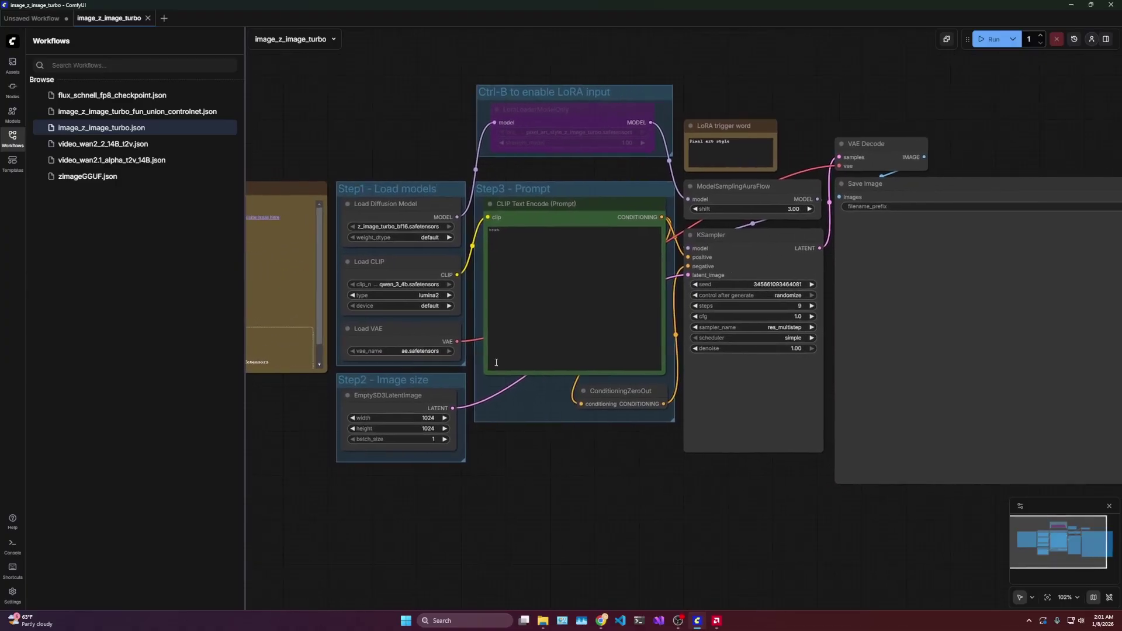
pyautogui.moveTo(543, 329); pyautogui.dragTo(682, 316)
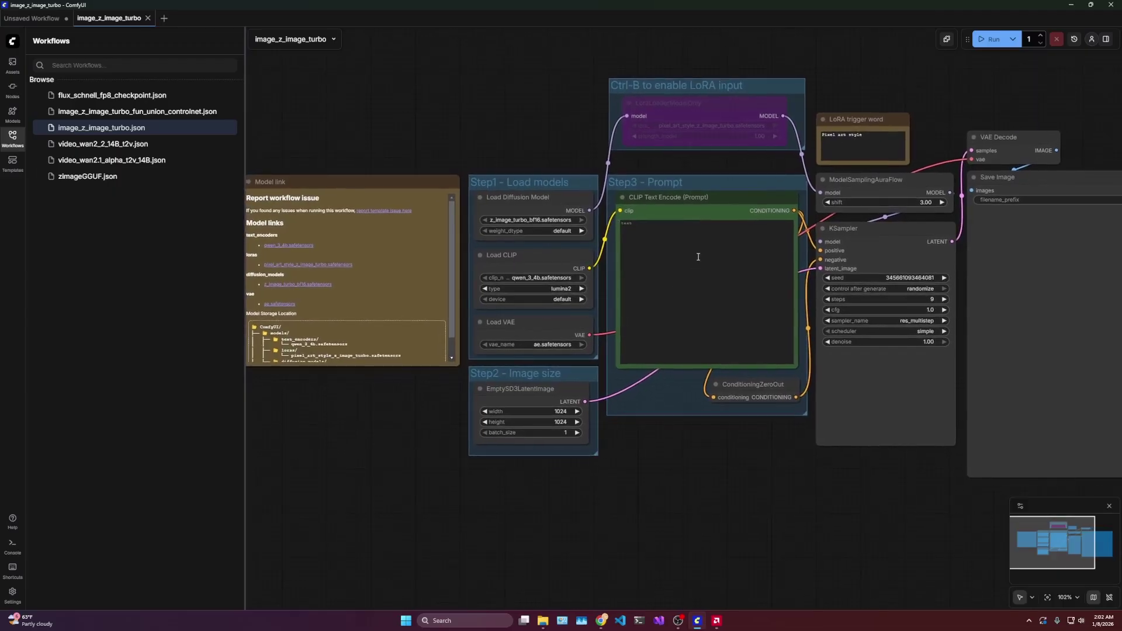
# - Enter the prompt 'a scene from spongebob wquarepants where spongebob is flying a jetpack' in CLIP Text Encode
pyautogui.click(698, 257)
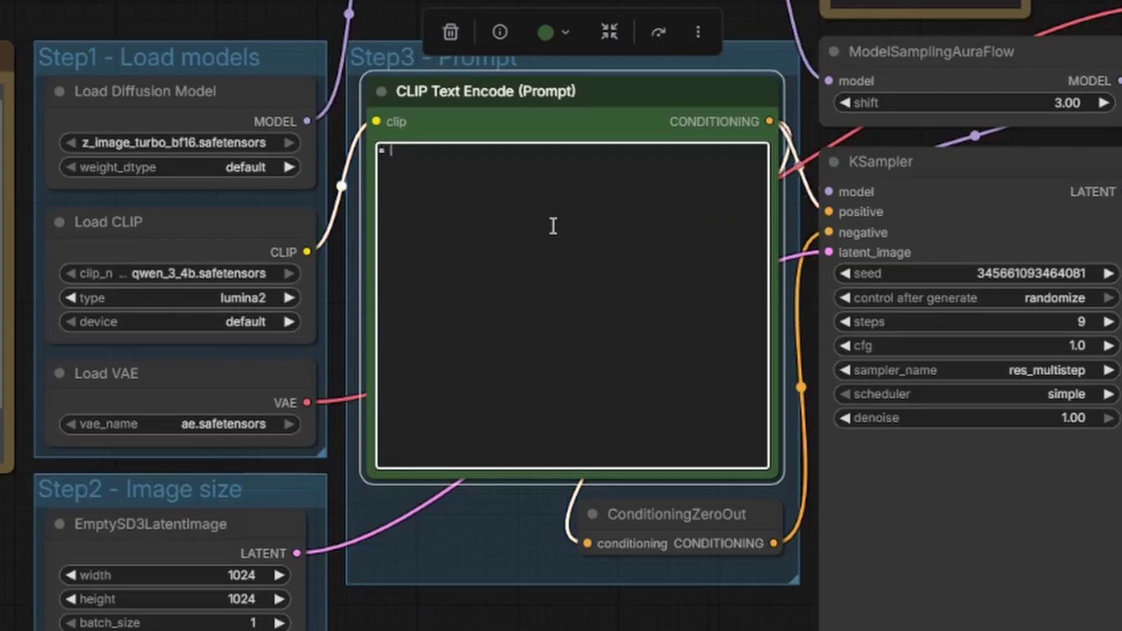
pyautogui.write('a scene f')
pyautogui.write('rom spongebob w')
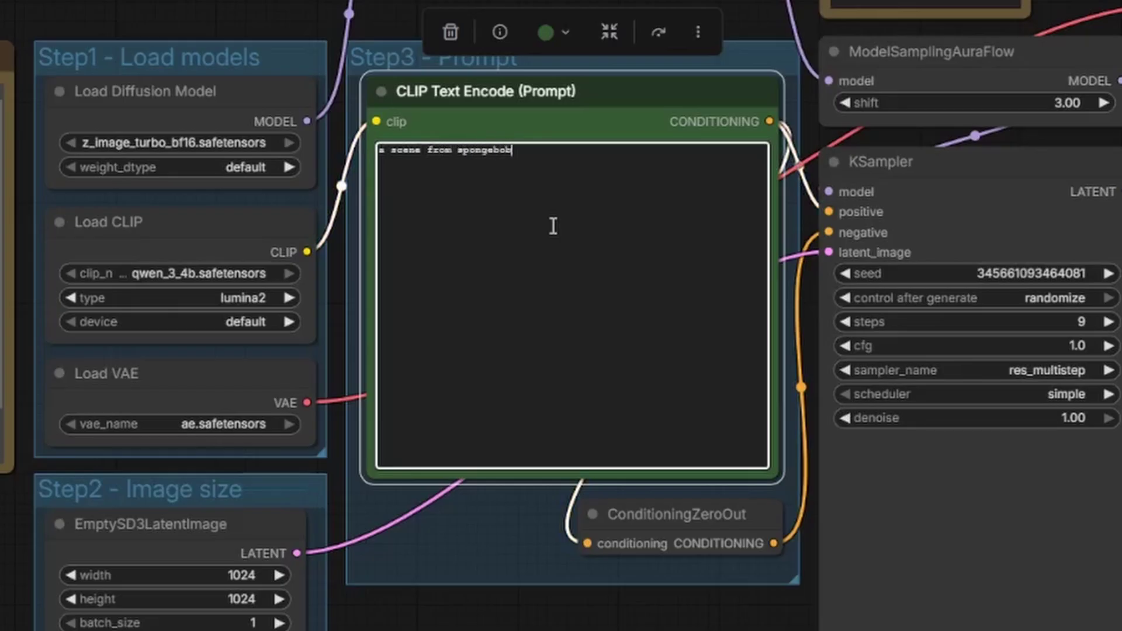
pyautogui.write('quarepants where ')
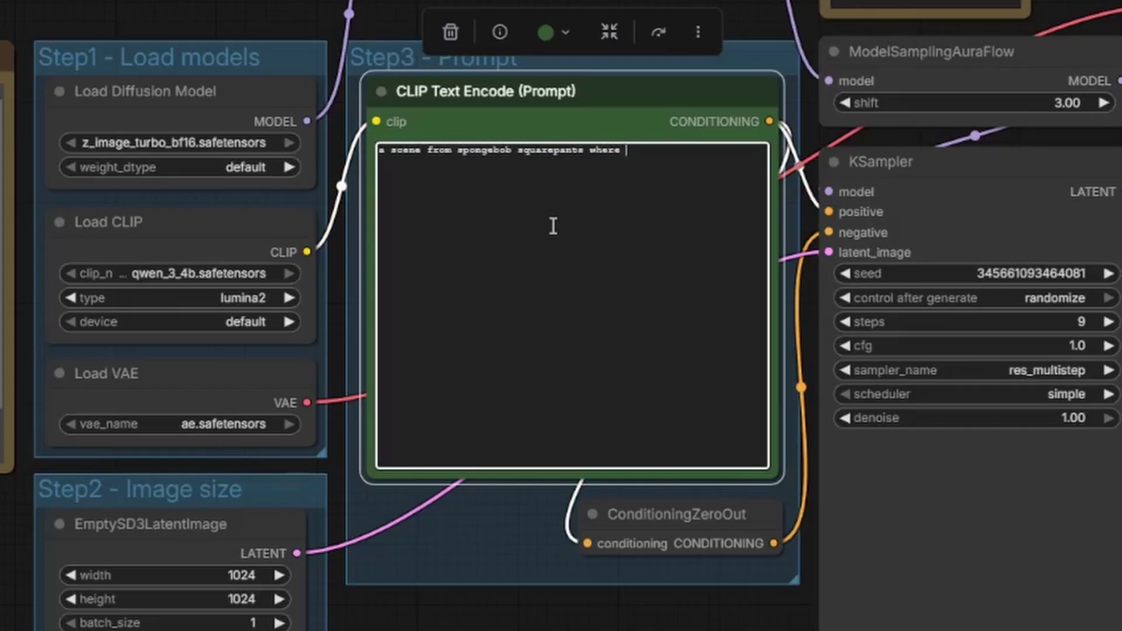
pyautogui.write('spongebob is flying a ')
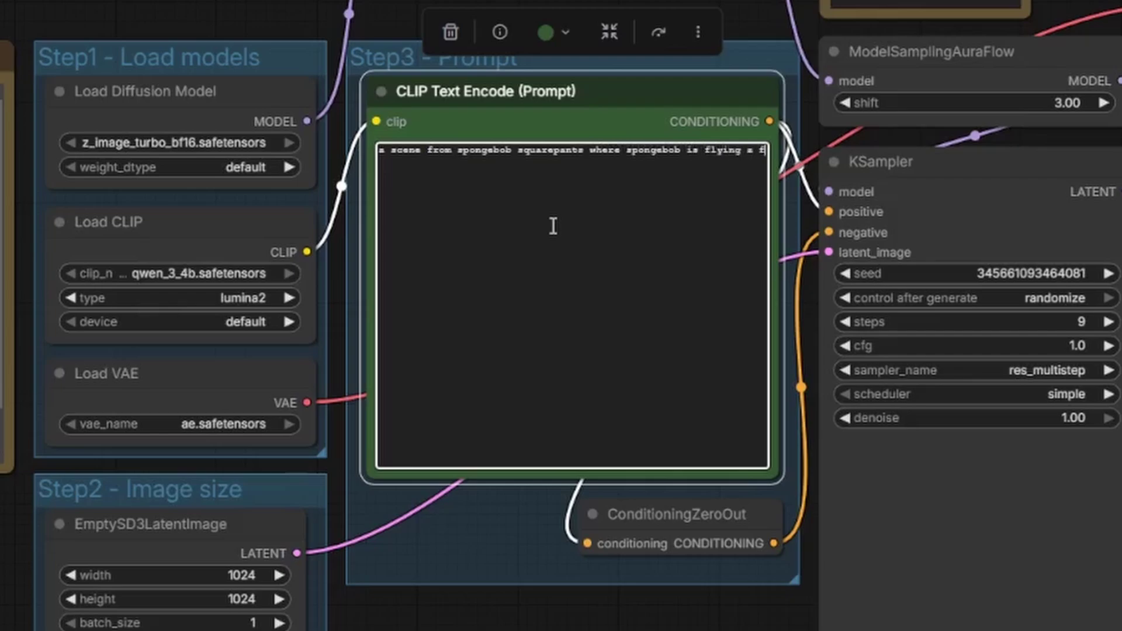
pyautogui.write('jetpack')
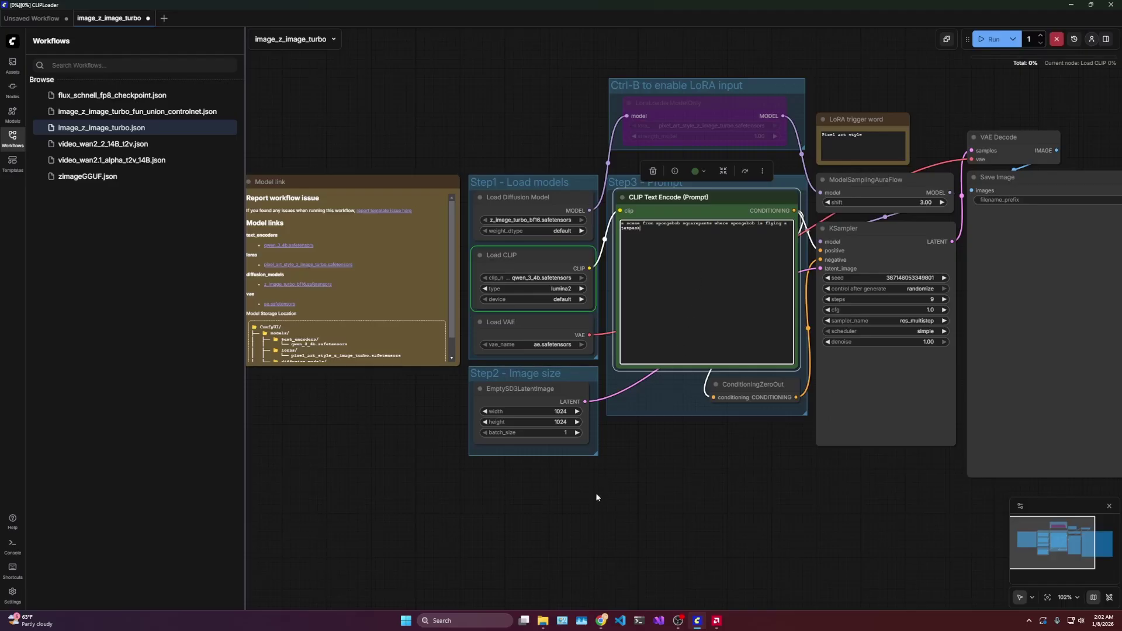
# - Open Task Manager's Performance page on the GPU graph, moved clear of the prompt area
pyautogui.click(582, 620)
pyautogui.click(434, 241)
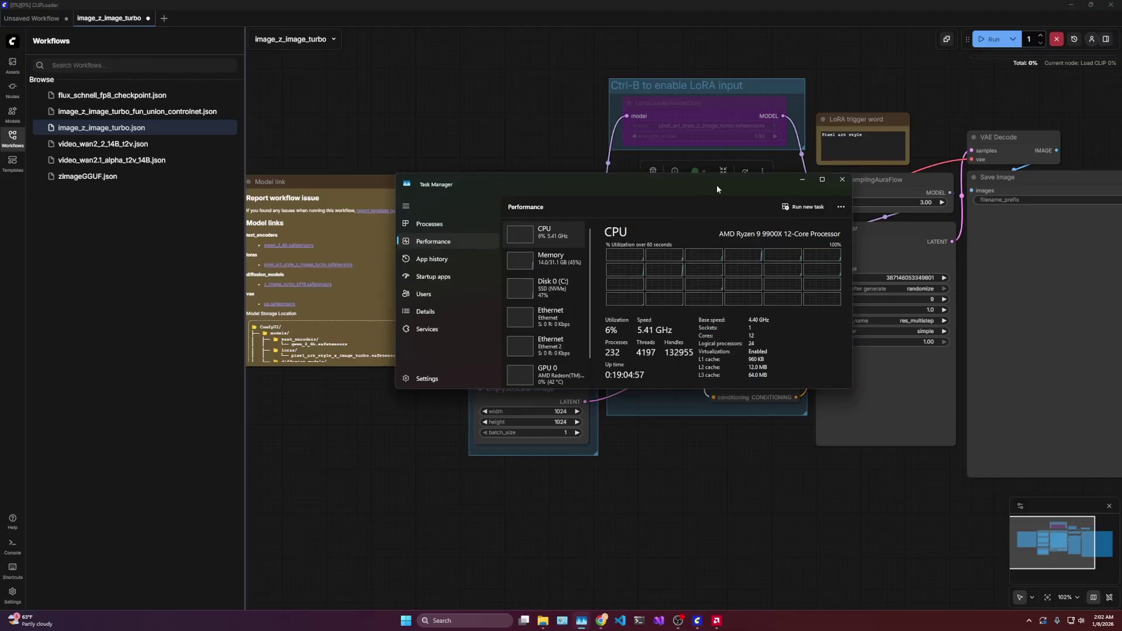
pyautogui.moveTo(717, 185); pyautogui.dragTo(406, 174)
pyautogui.click(293, 366)
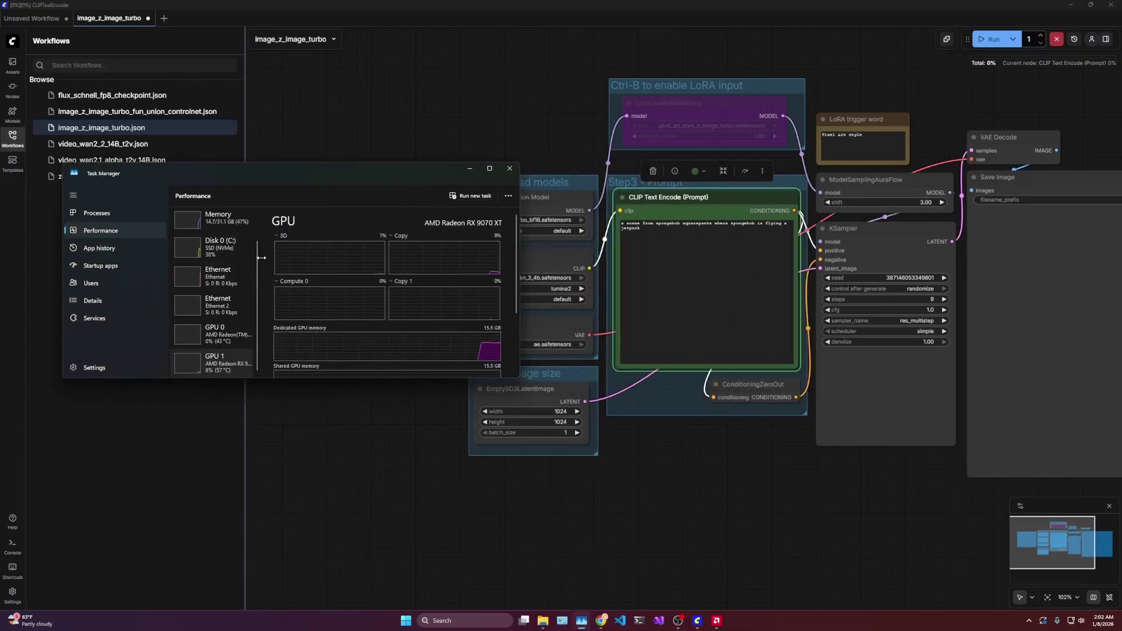
pyautogui.moveTo(258, 292); pyautogui.dragTo(223, 292)
pyautogui.scroll(-1, 426, 293)
pyautogui.scroll(-1, 426, 292)
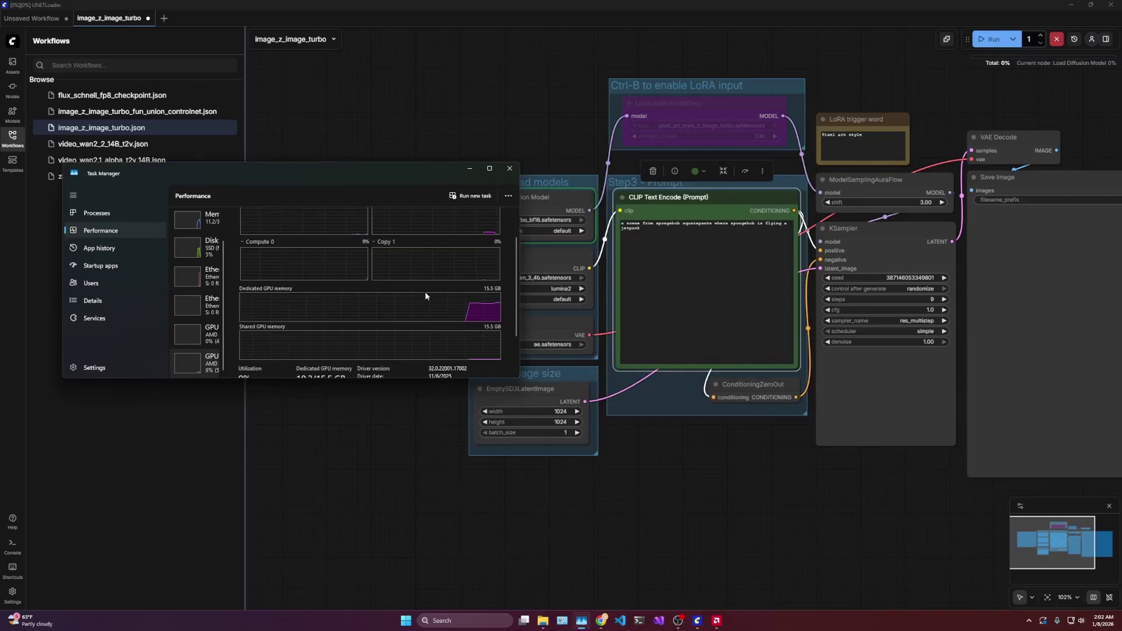
pyautogui.moveTo(396, 454); pyautogui.dragTo(223, 448)
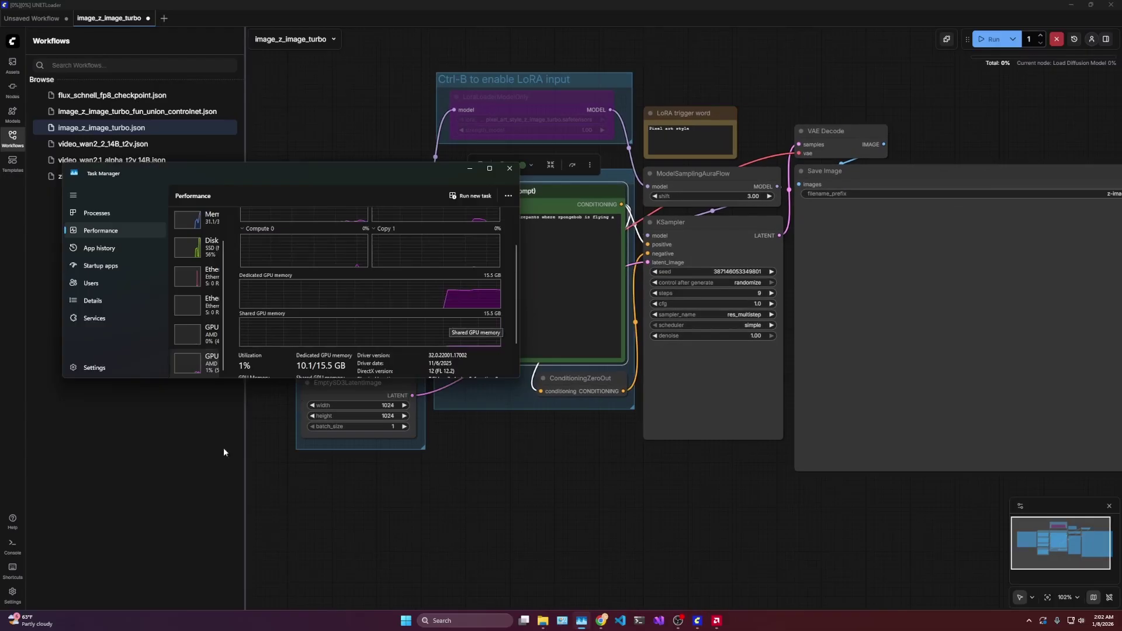
# - Show the Console logs and wait for the 1024×1024 SpongeBob image to finish rendering
pyautogui.click(12, 543)
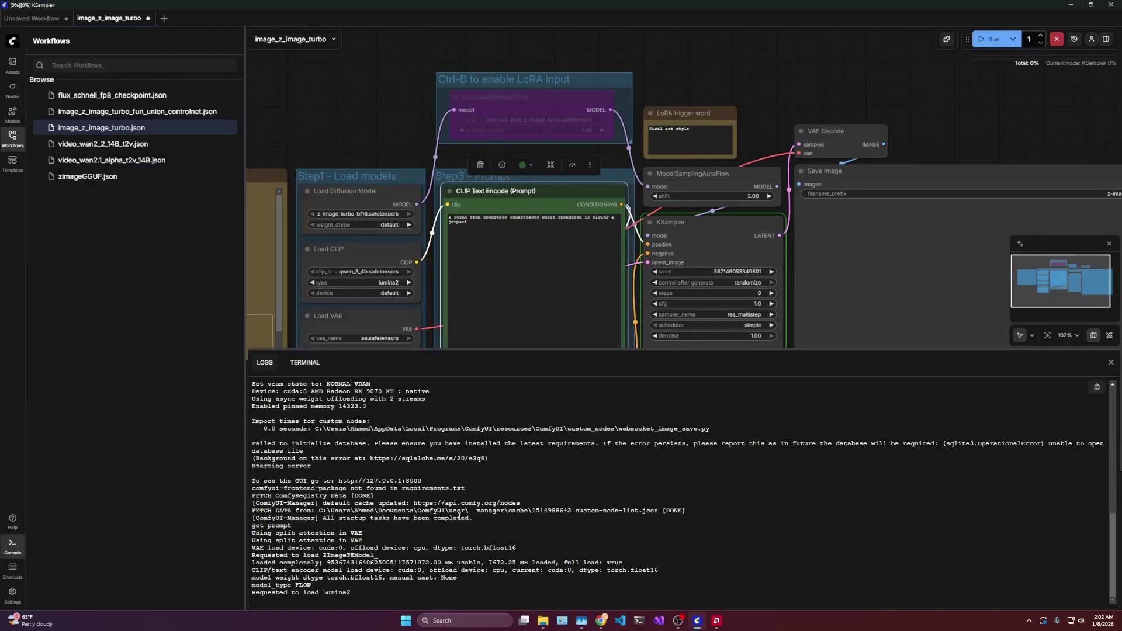
pyautogui.hotkey('alt', 'Tab')
pyautogui.scroll(-2, 877, 263)
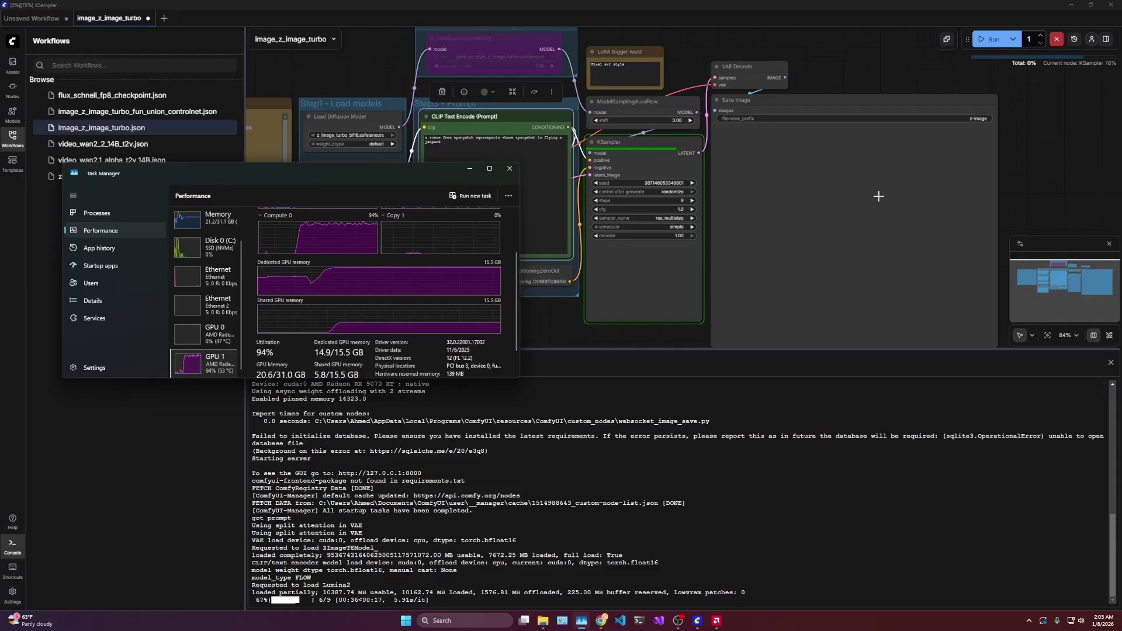
pyautogui.moveTo(1051, 191); pyautogui.dragTo(865, 163)
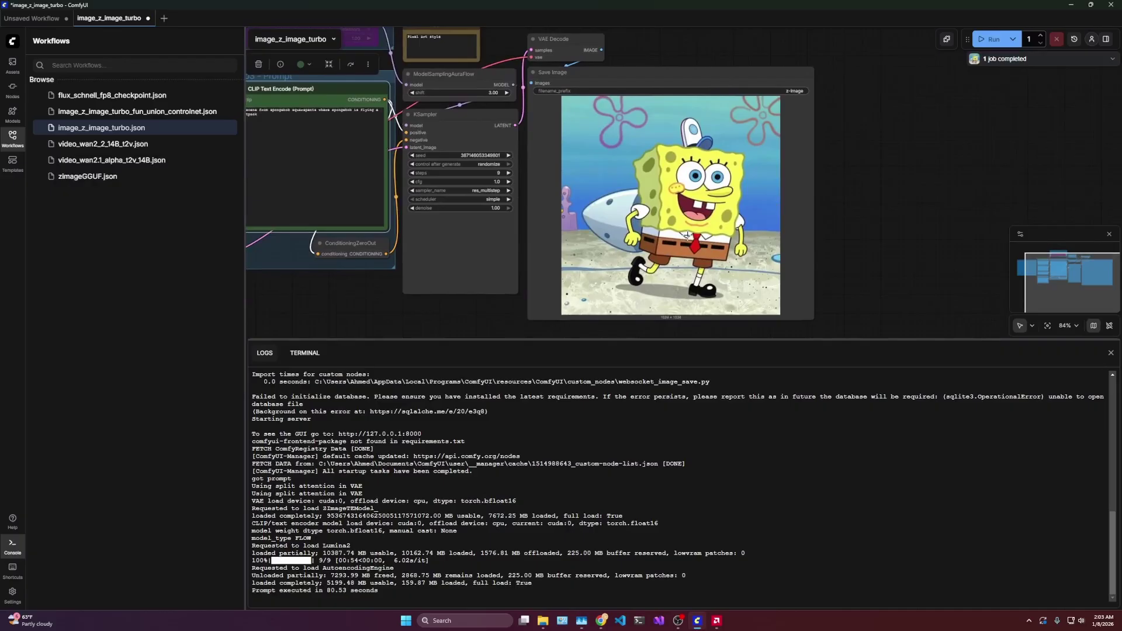
pyautogui.hscroll(-3, 688, 237)
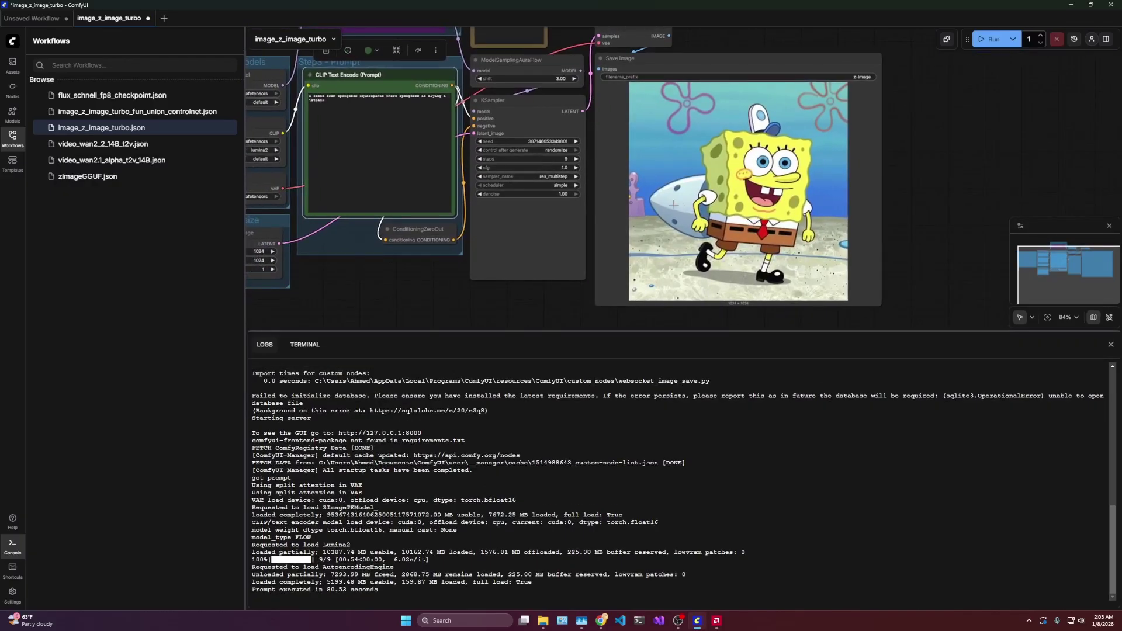
pyautogui.hscroll(-5, 700, 207)
pyautogui.click(550, 158)
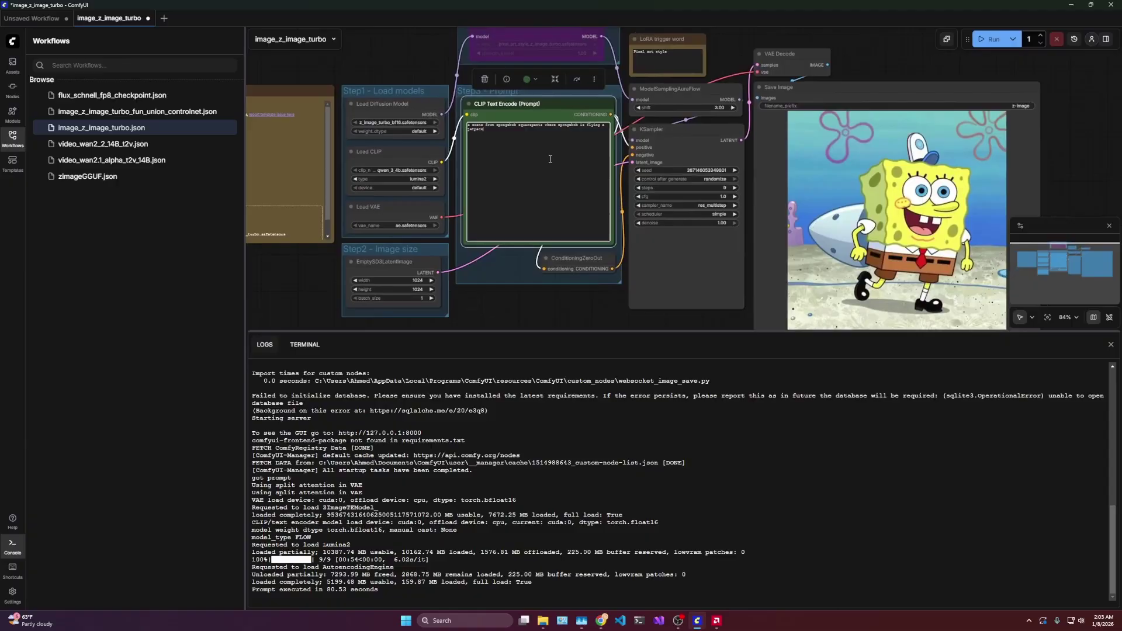
# - Ask ChatGPT to 'improve this prompt with more detail' for the SpongeBob jetpack prompt
pyautogui.write('prove this')
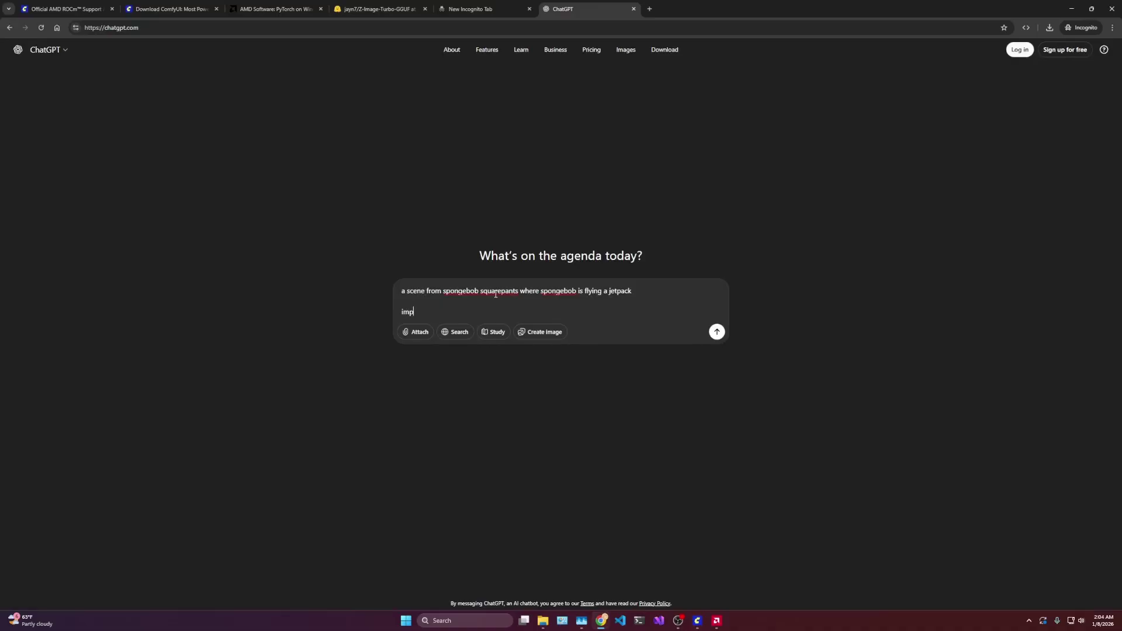
pyautogui.write(' prompt with more detail')
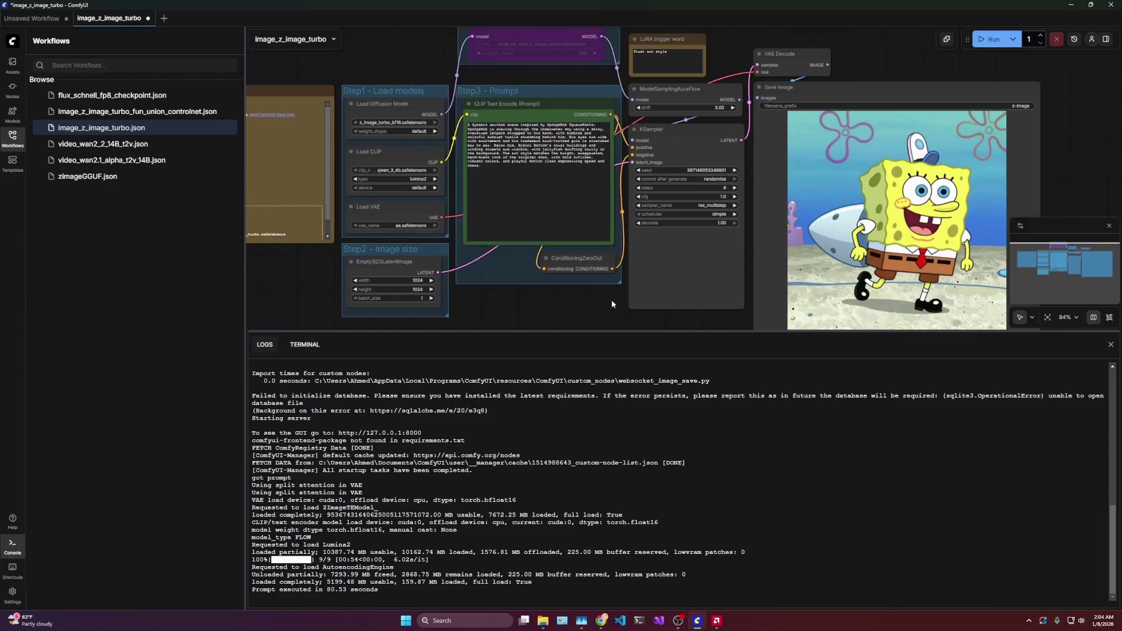
pyautogui.moveTo(612, 304); pyautogui.dragTo(564, 290)
# - Put the detailed prompt into CLIP Text Encode and render SpongeBob jetpacking past a jellyfish
pyautogui.click(515, 169)
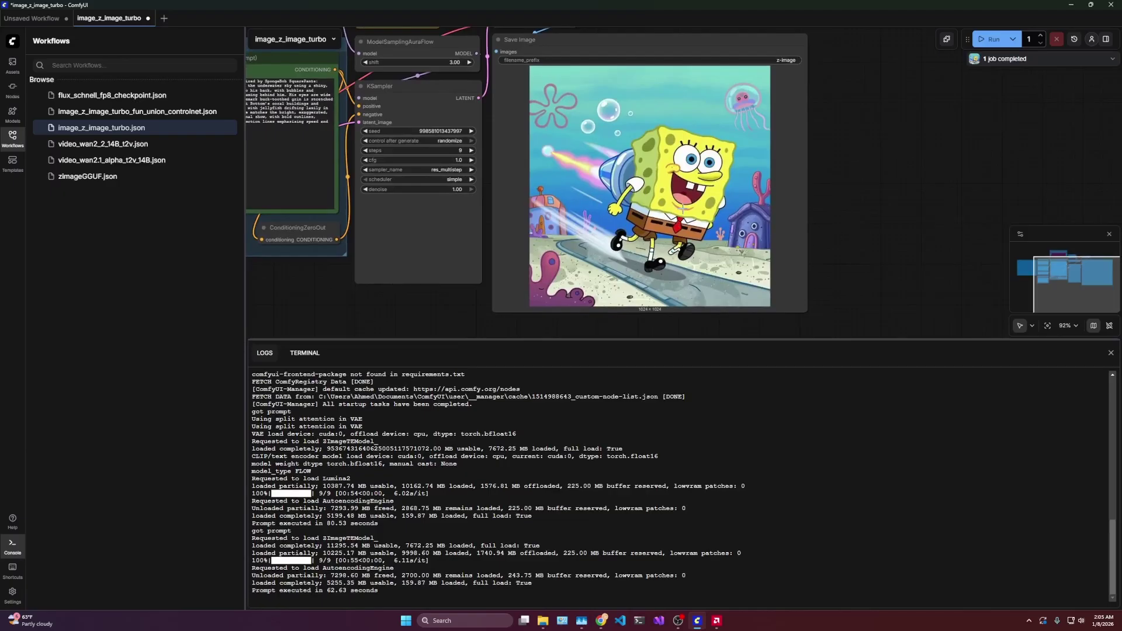
pyautogui.hscroll(-8, 657, 212)
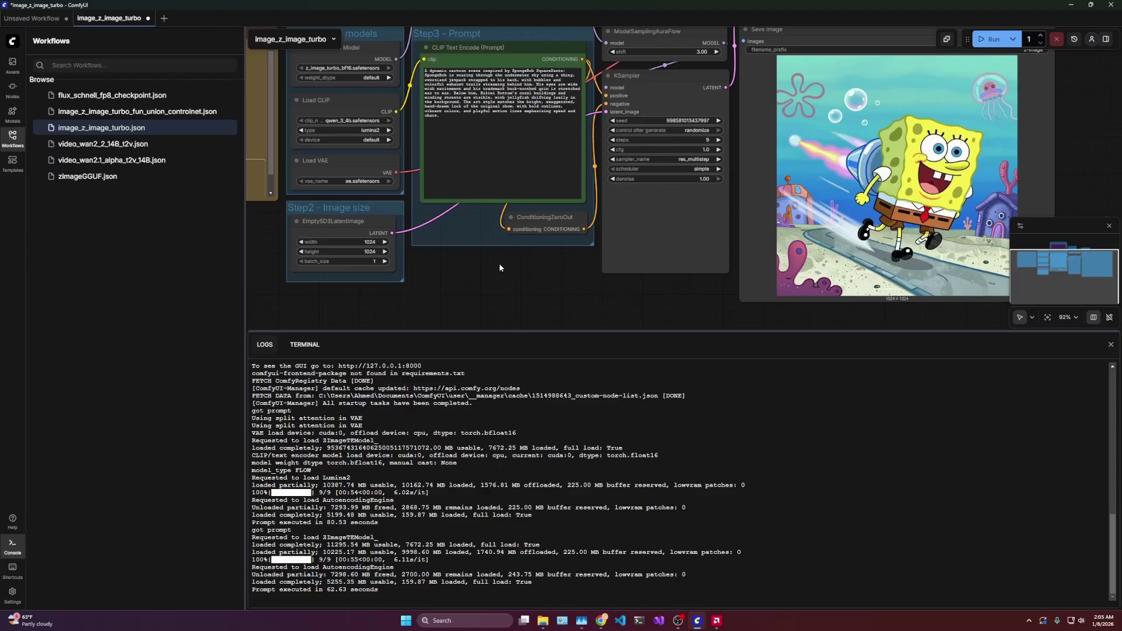
pyautogui.moveTo(472, 272); pyautogui.dragTo(545, 264)
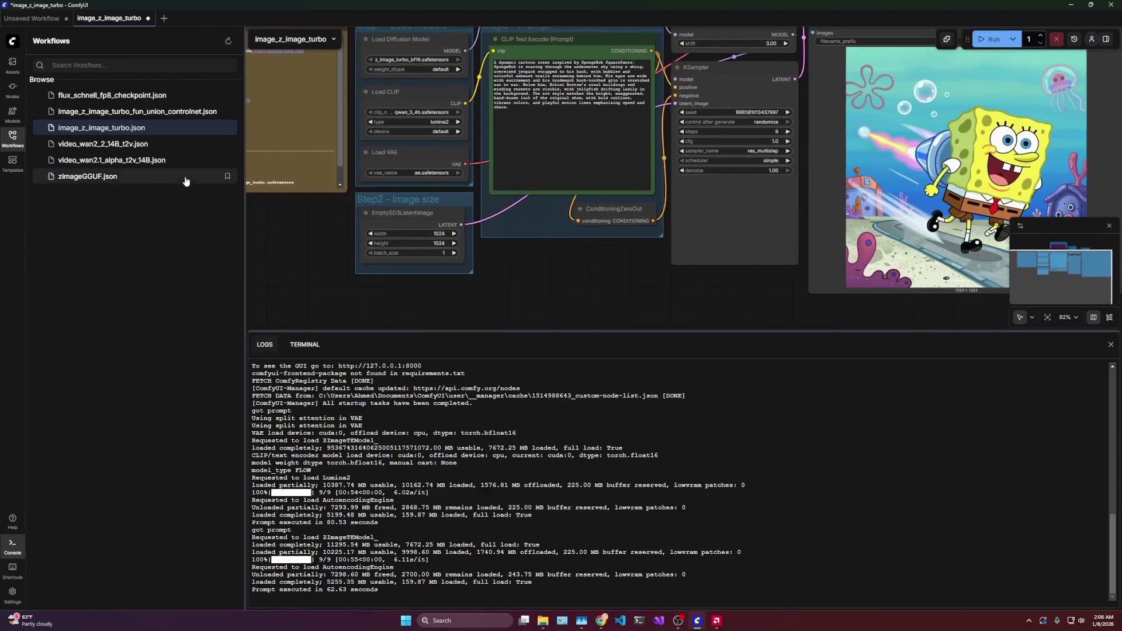
# - Load zimageGGUF.json and install the missing ComfyUI-GGUF loader nodes with Install All
pyautogui.click(131, 176)
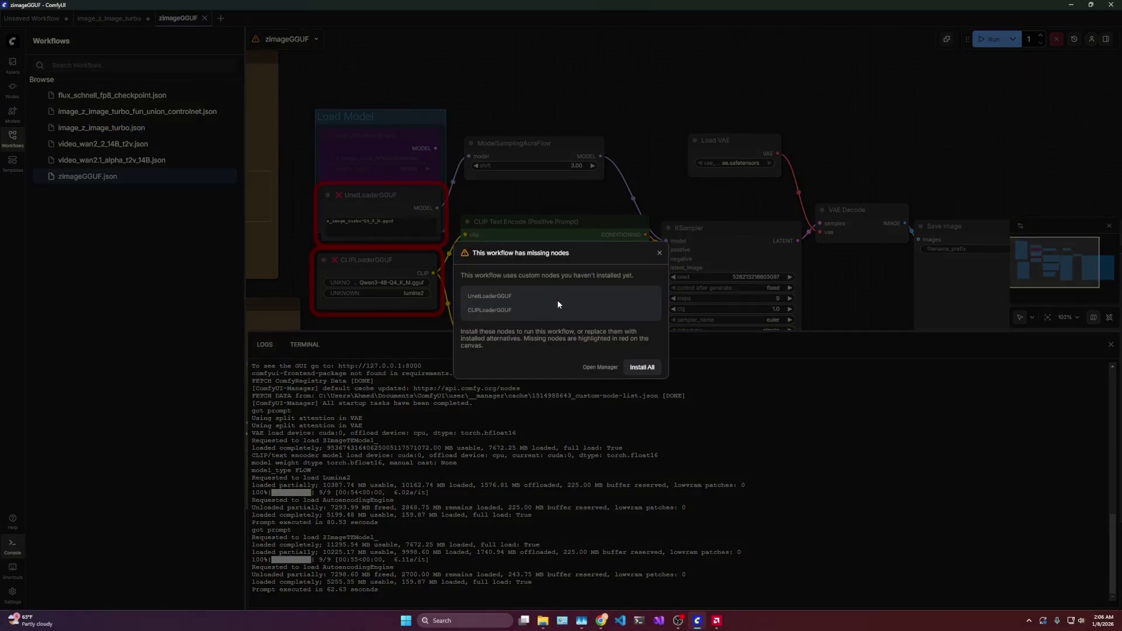
pyautogui.click(643, 367)
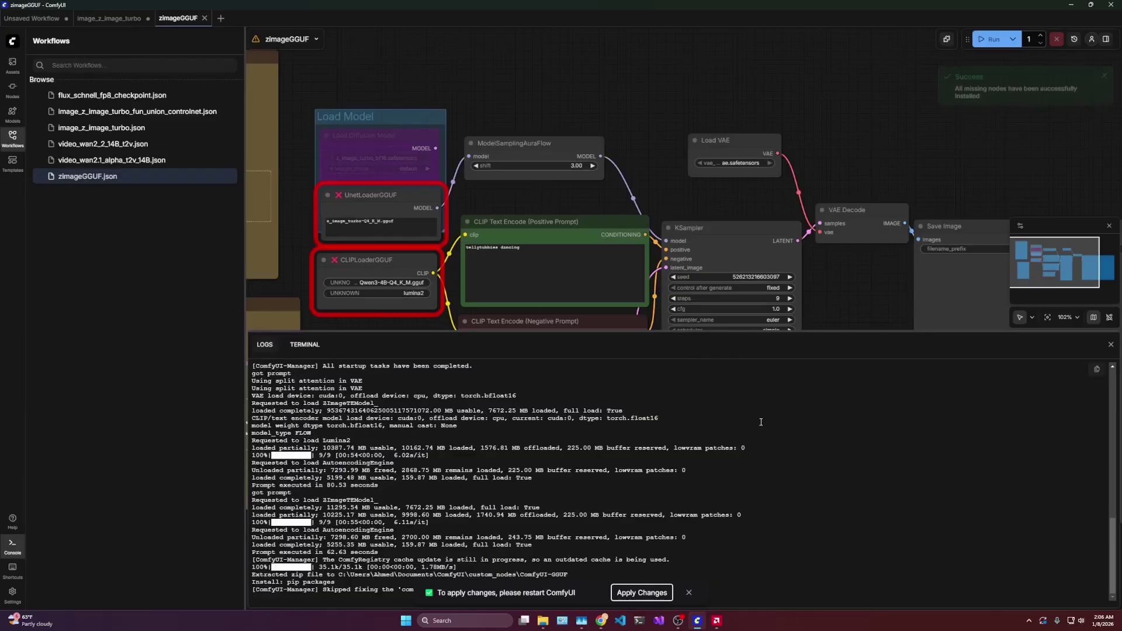
pyautogui.moveTo(931, 111); pyautogui.dragTo(950, 106)
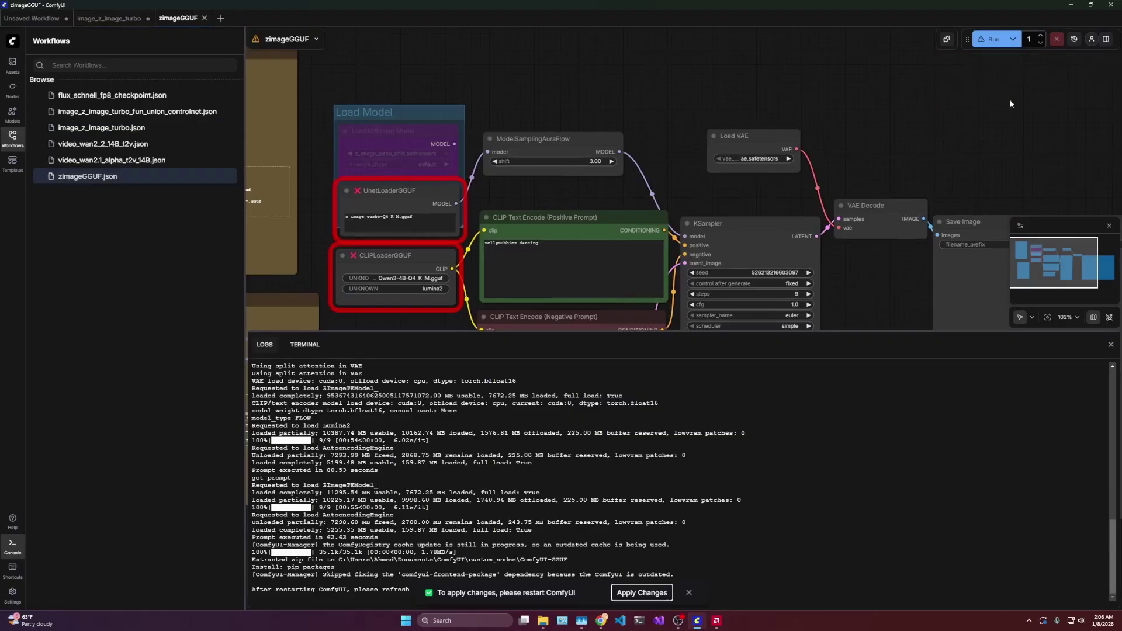
pyautogui.click(643, 592)
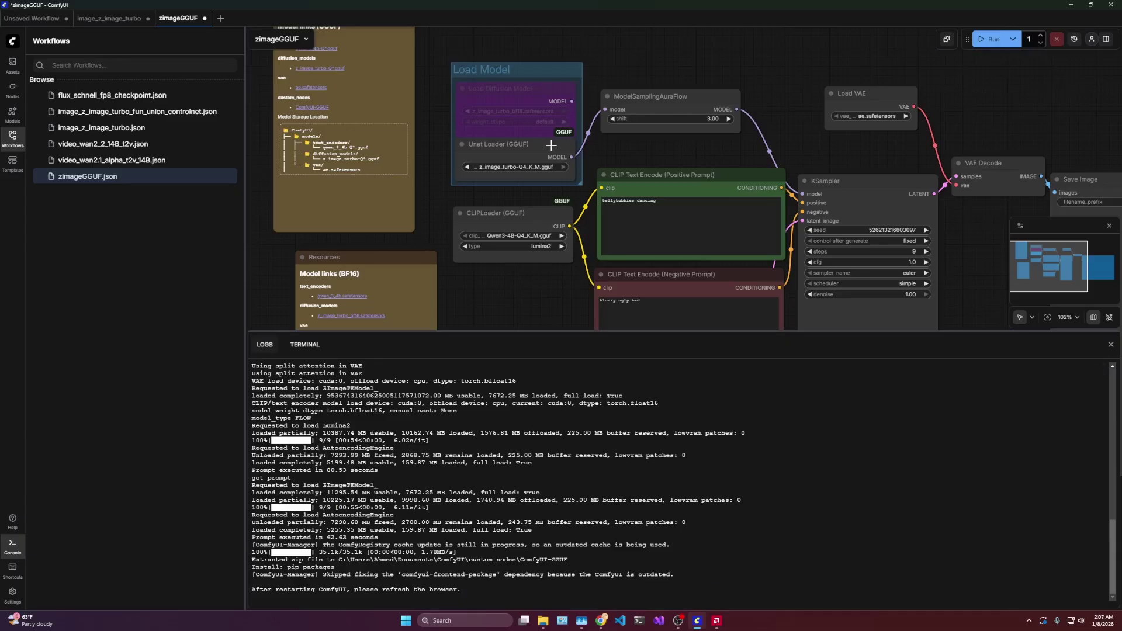
pyautogui.moveTo(551, 145); pyautogui.dragTo(547, 134)
pyautogui.click(539, 196)
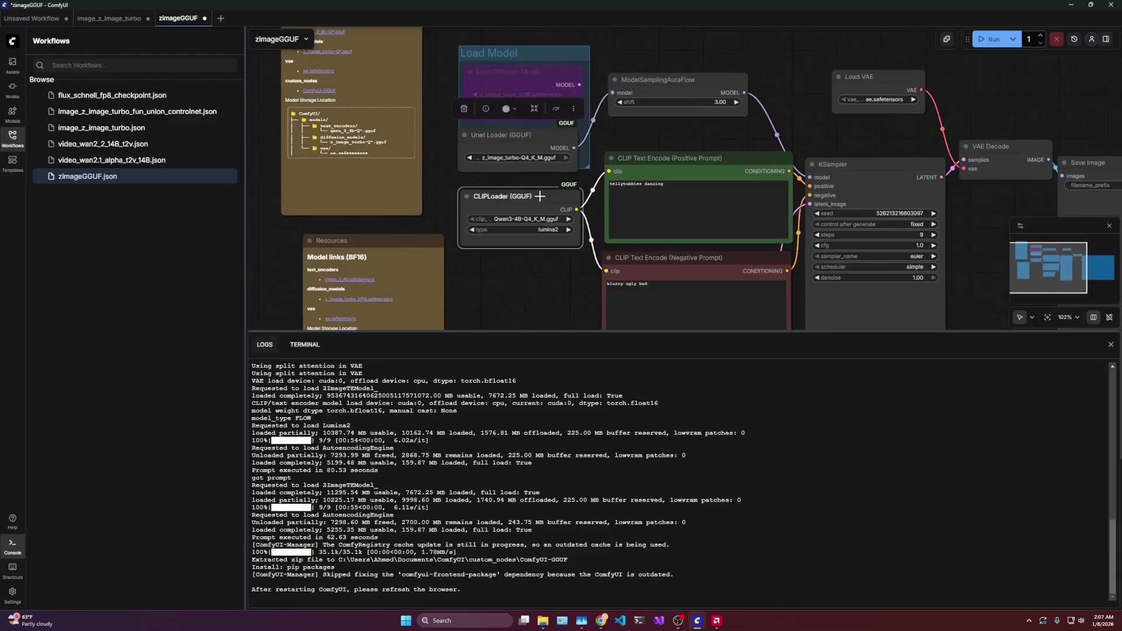
pyautogui.moveTo(540, 197); pyautogui.dragTo(546, 200)
pyautogui.moveTo(437, 129); pyautogui.dragTo(543, 186)
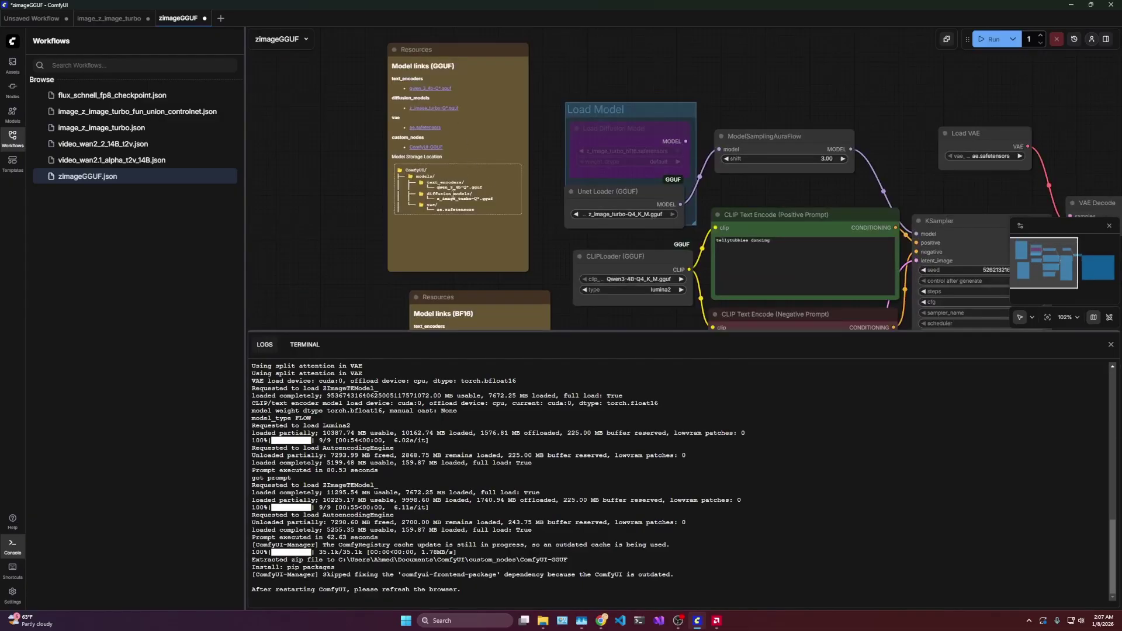
pyautogui.scroll(3, 535, 190)
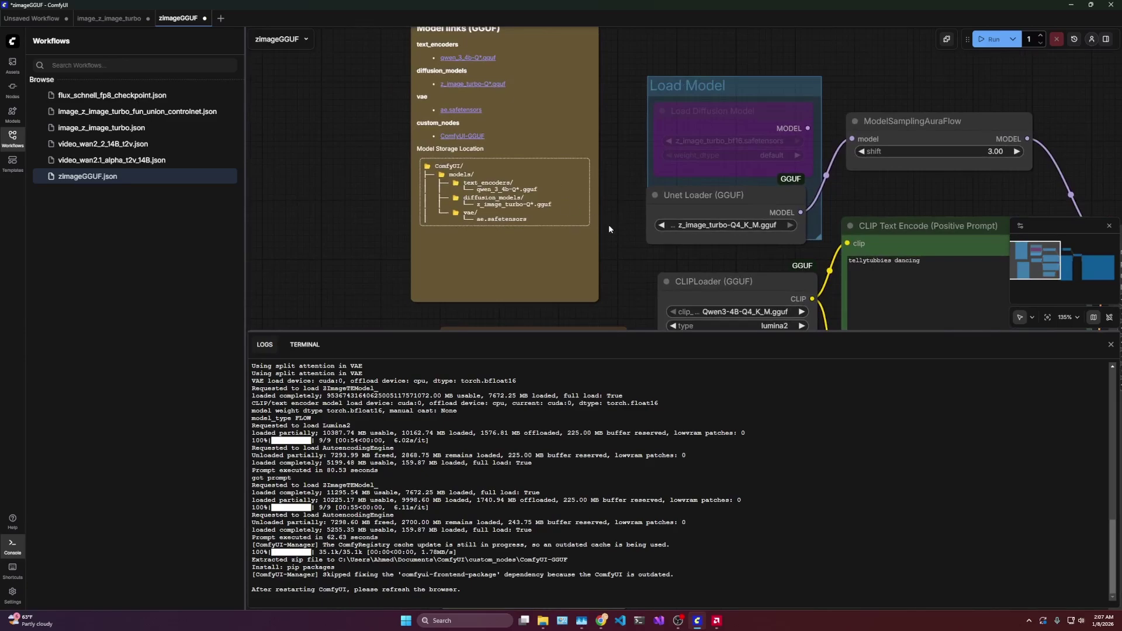
pyautogui.moveTo(760, 234); pyautogui.dragTo(619, 222)
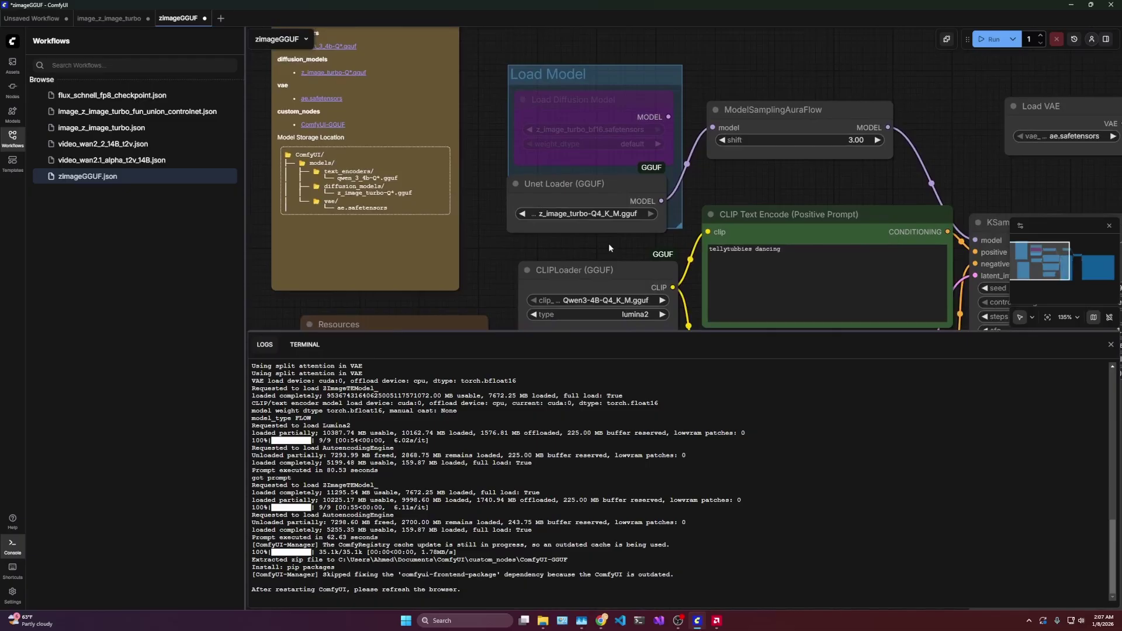
pyautogui.scroll(-3, 605, 237)
pyautogui.moveTo(604, 237); pyautogui.dragTo(486, 185)
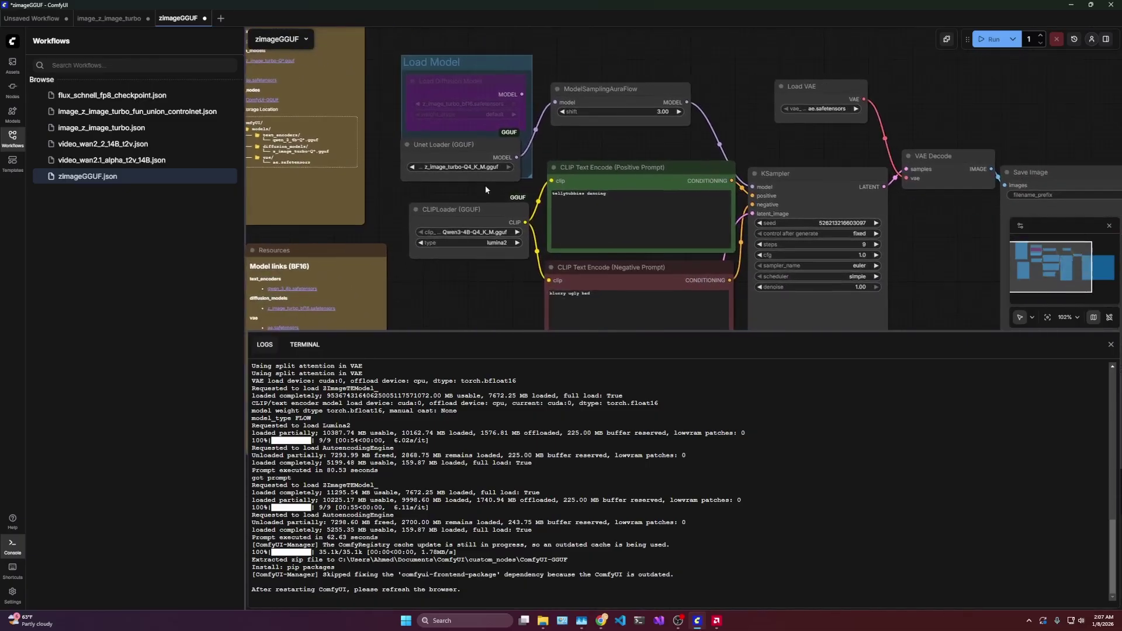
# - Copy the SpongeBob prompt from image_z_image_turbo over zimageGGUF's tellytubbies Positive Prompt text
pyautogui.click(109, 18)
pyautogui.click(573, 136)
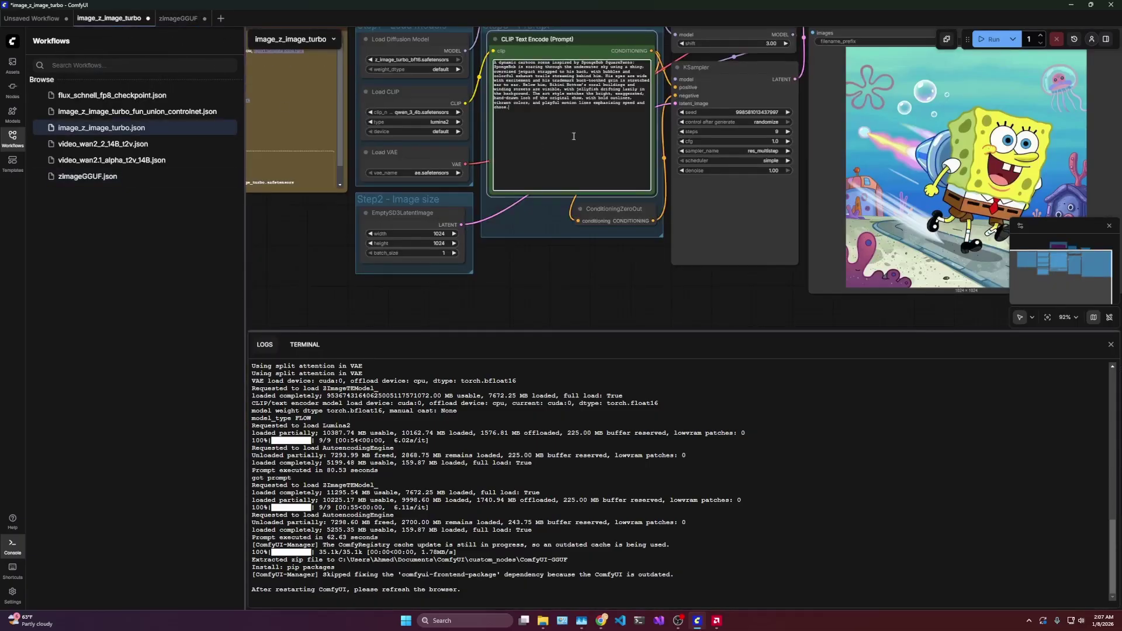
pyautogui.hotkey('ctrl', 'a')
pyautogui.hotkey('ctrl', 'c')
pyautogui.click(178, 19)
pyautogui.click(649, 206)
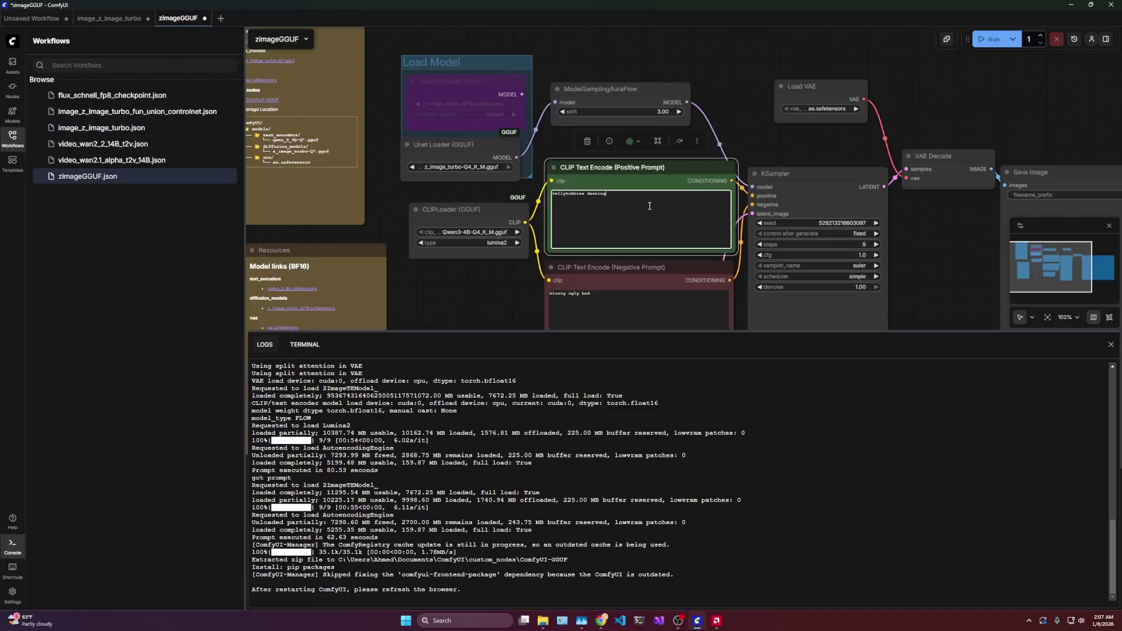
pyautogui.hotkey('ctrl', 'a')
pyautogui.hotkey('ctrl', 'v')
pyautogui.click(498, 279)
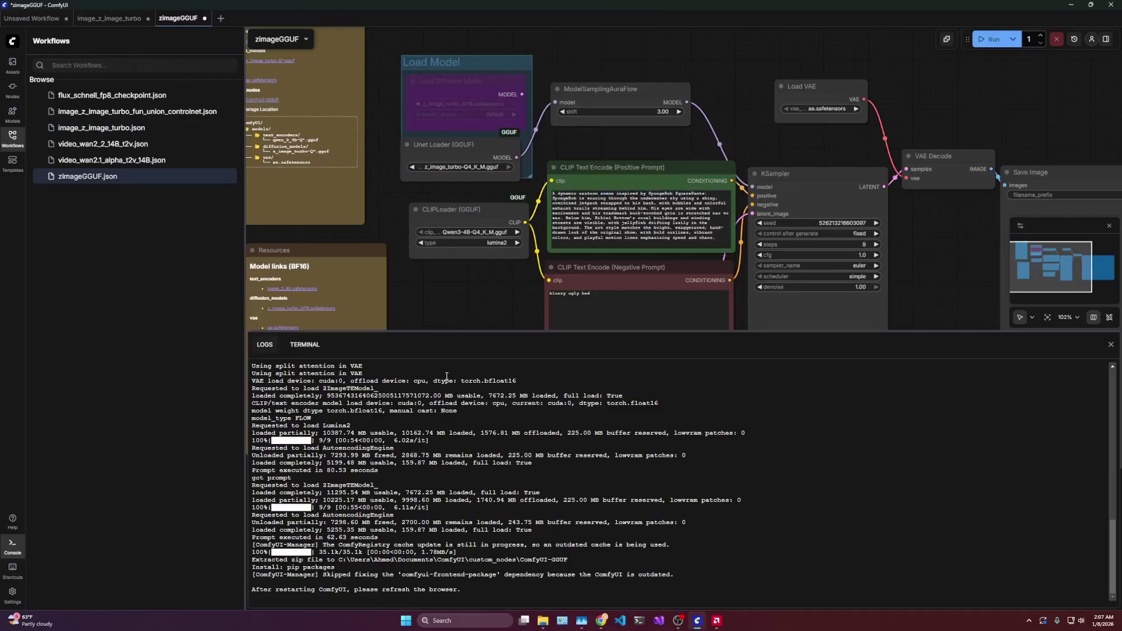
# - Queue the zimageGGUF run with Ctrl+Enter, with KSampler and Save Image in view
pyautogui.scroll(5, 372, 502)
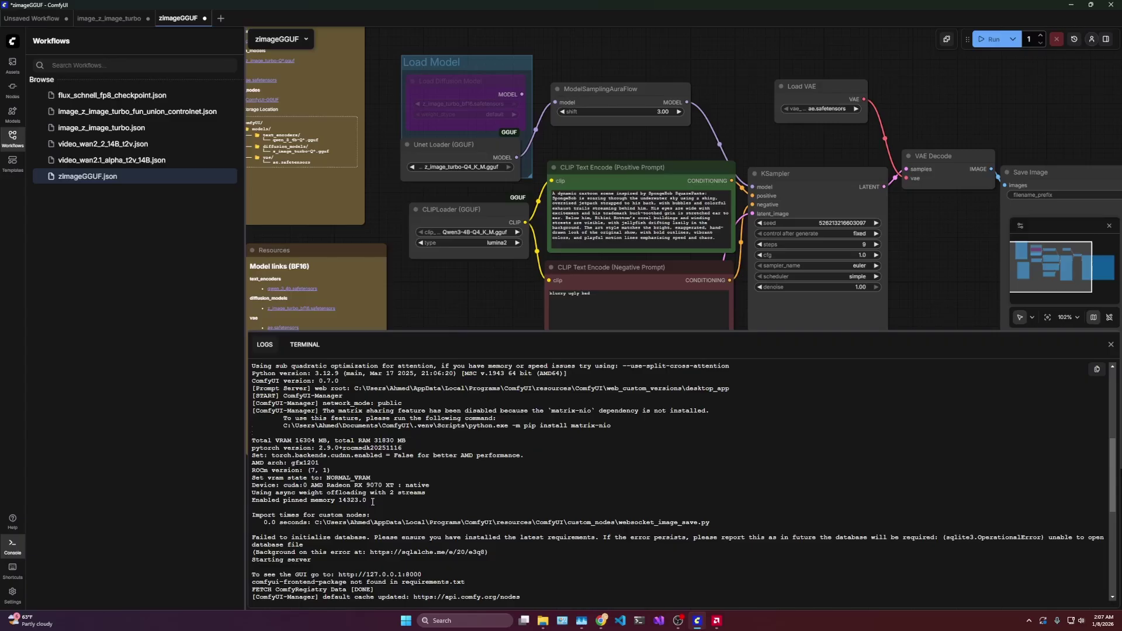
pyautogui.scroll(-6, 373, 501)
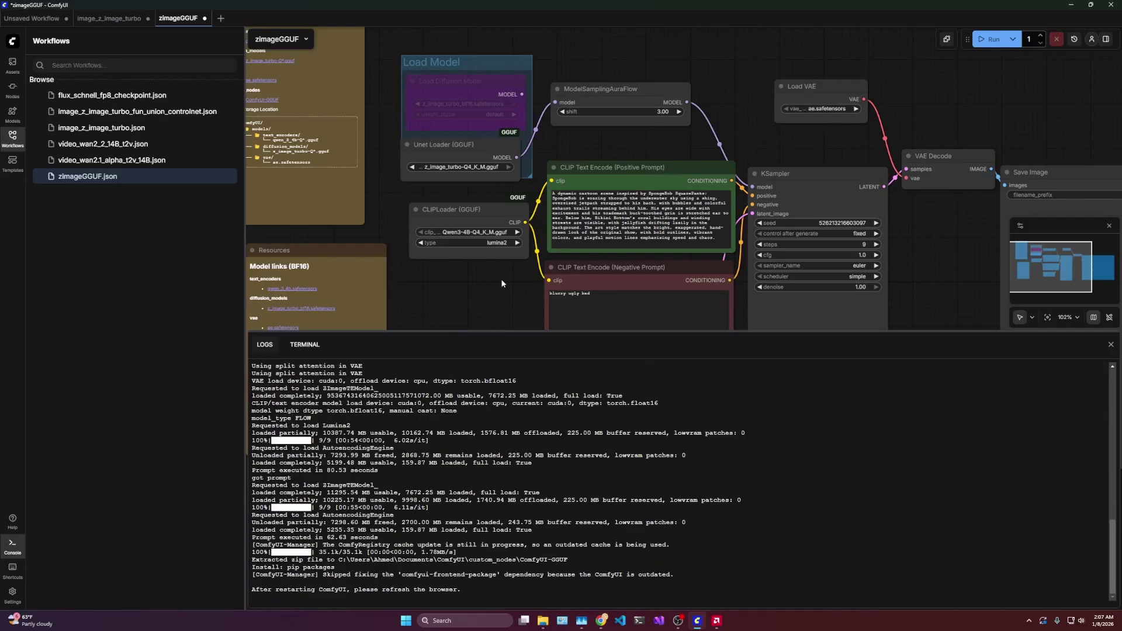
pyautogui.moveTo(534, 297); pyautogui.dragTo(362, 252)
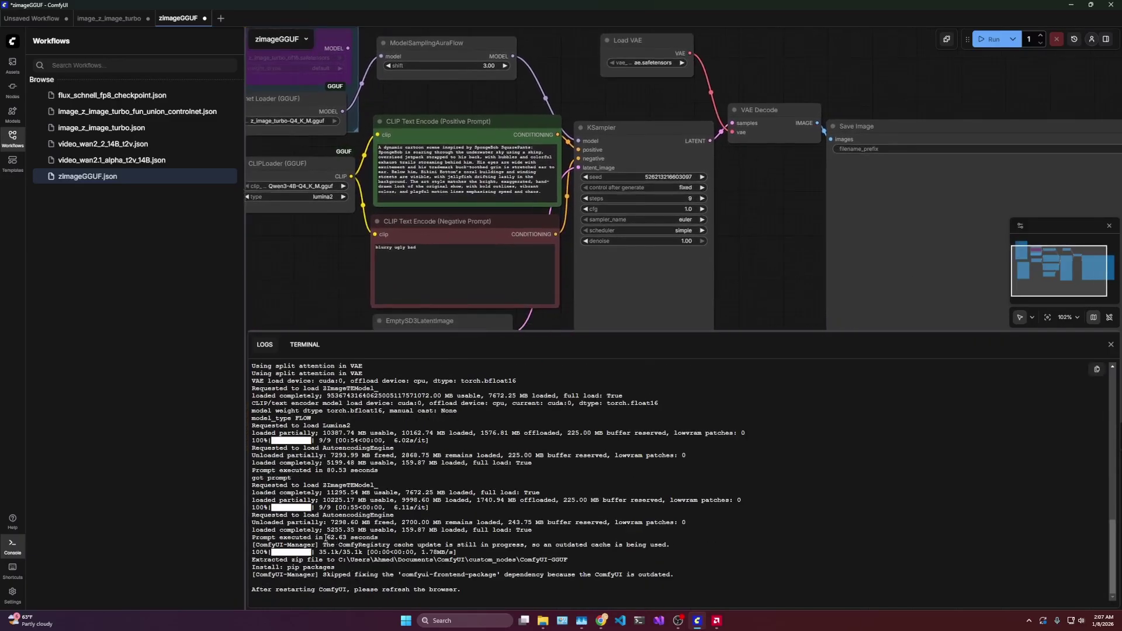
pyautogui.click(325, 537)
pyautogui.click(505, 168)
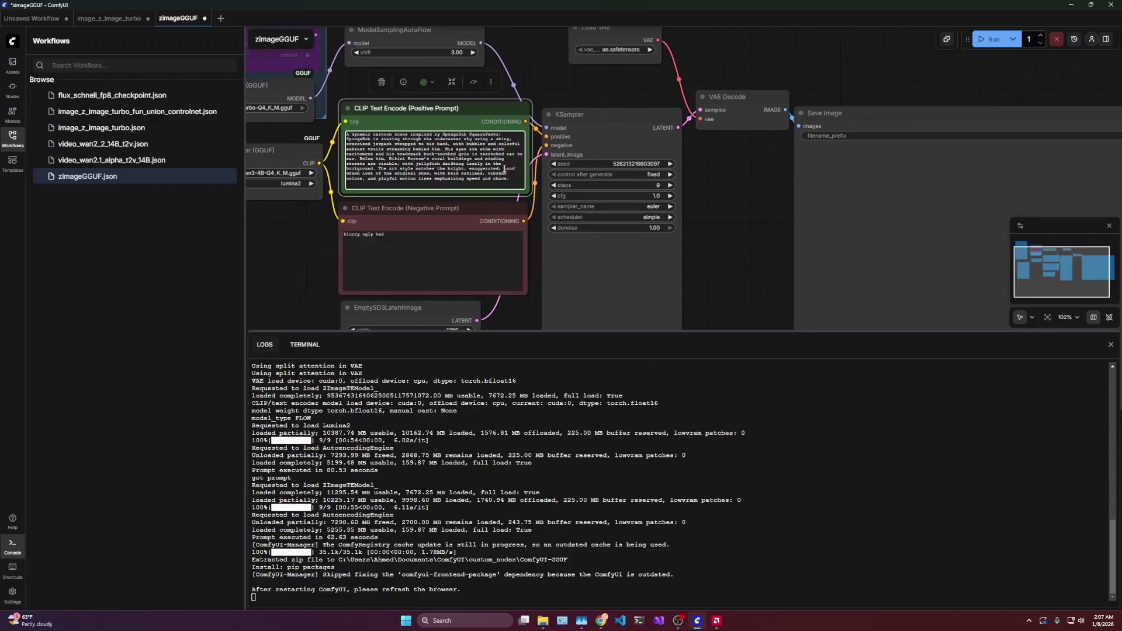
pyautogui.hotkey('ctrl', 'Return')
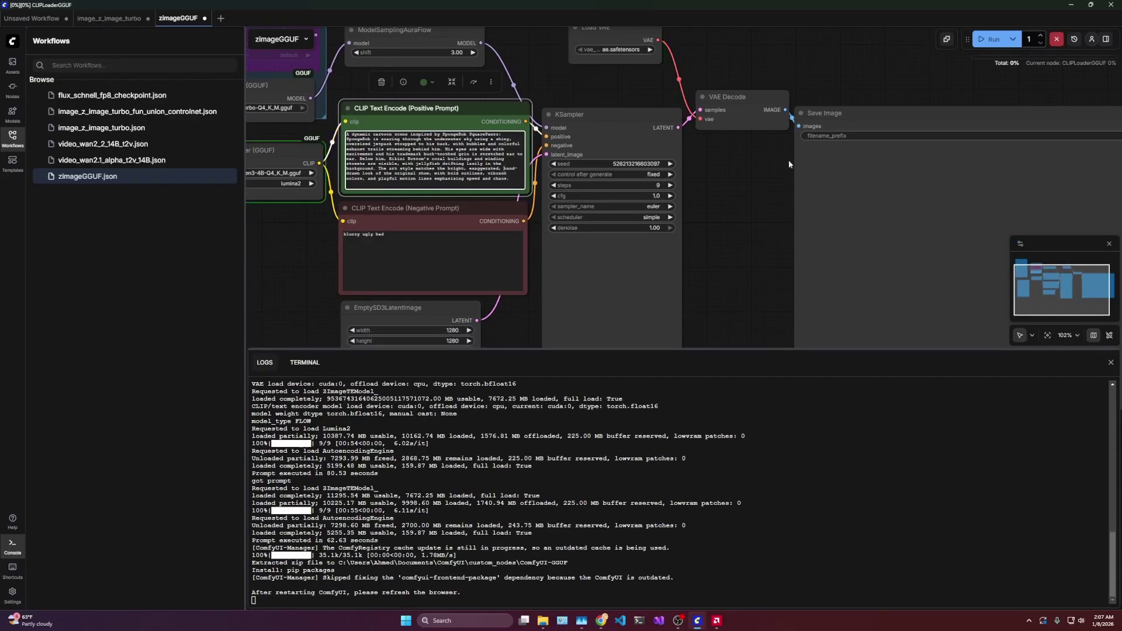
pyautogui.moveTo(762, 209); pyautogui.dragTo(561, 135)
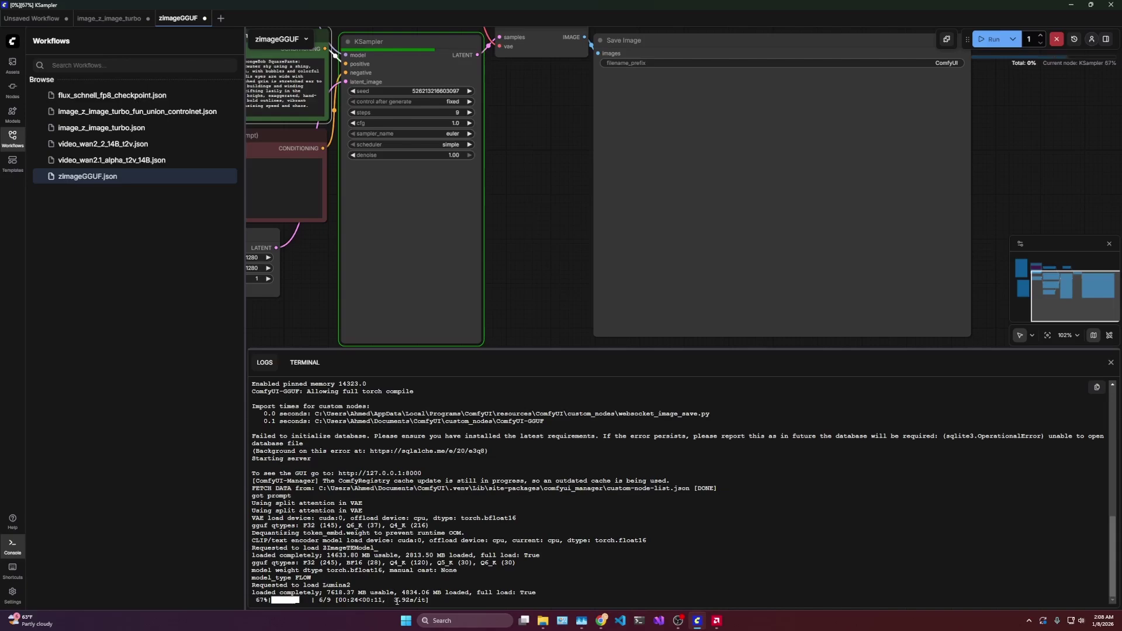
pyautogui.hscroll(4, 536, 230)
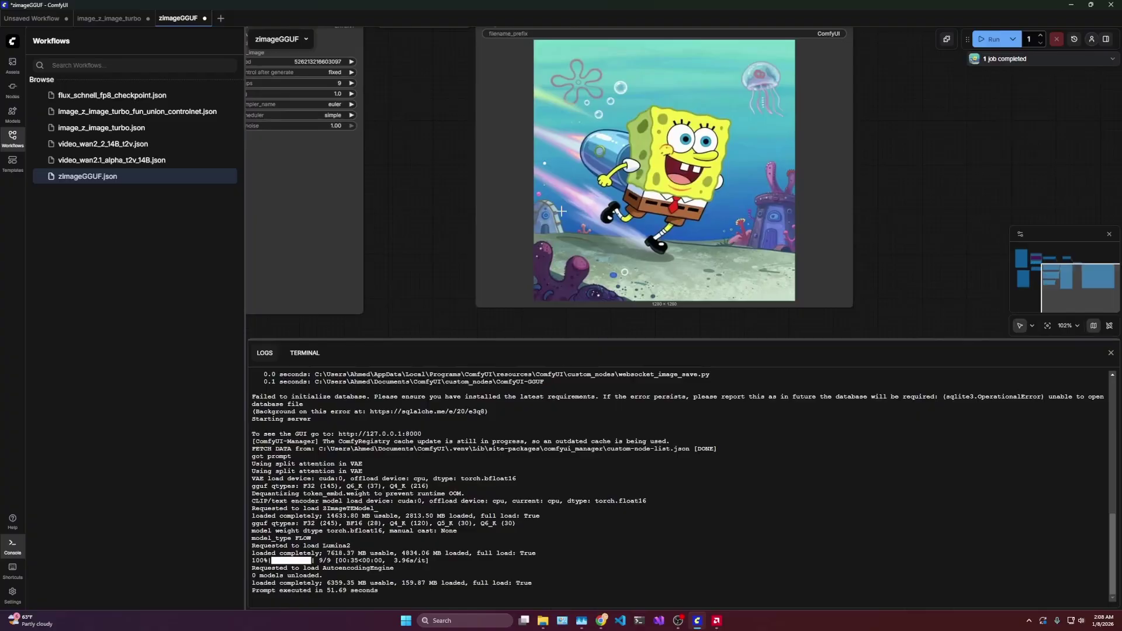
pyautogui.click(134, 19)
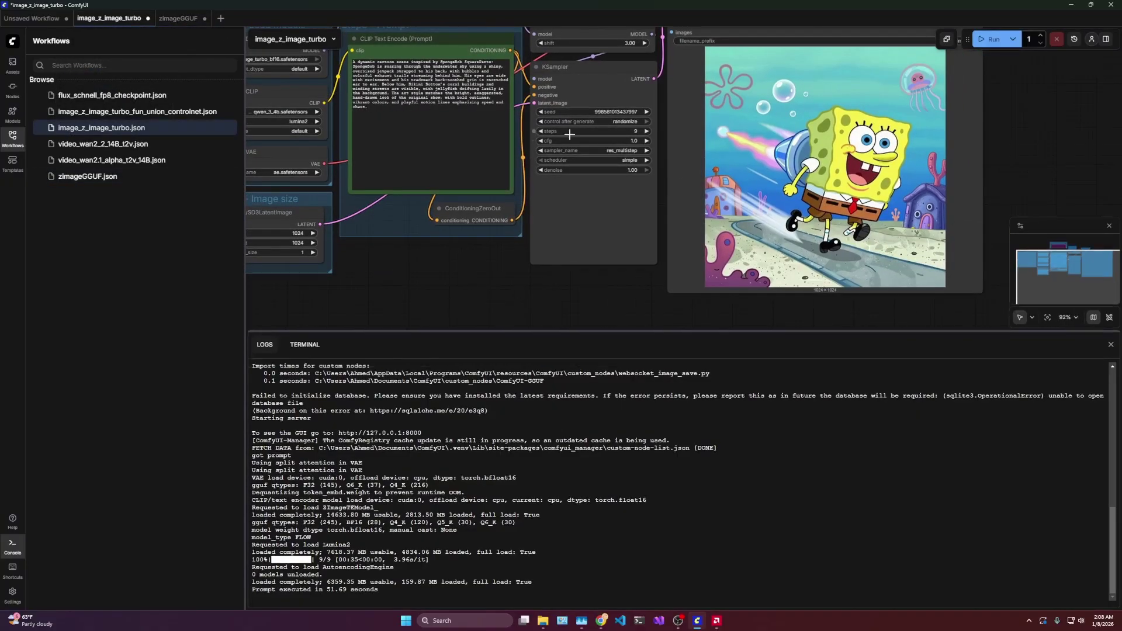
pyautogui.hscroll(5, 570, 135)
pyautogui.scroll(3, 643, 219)
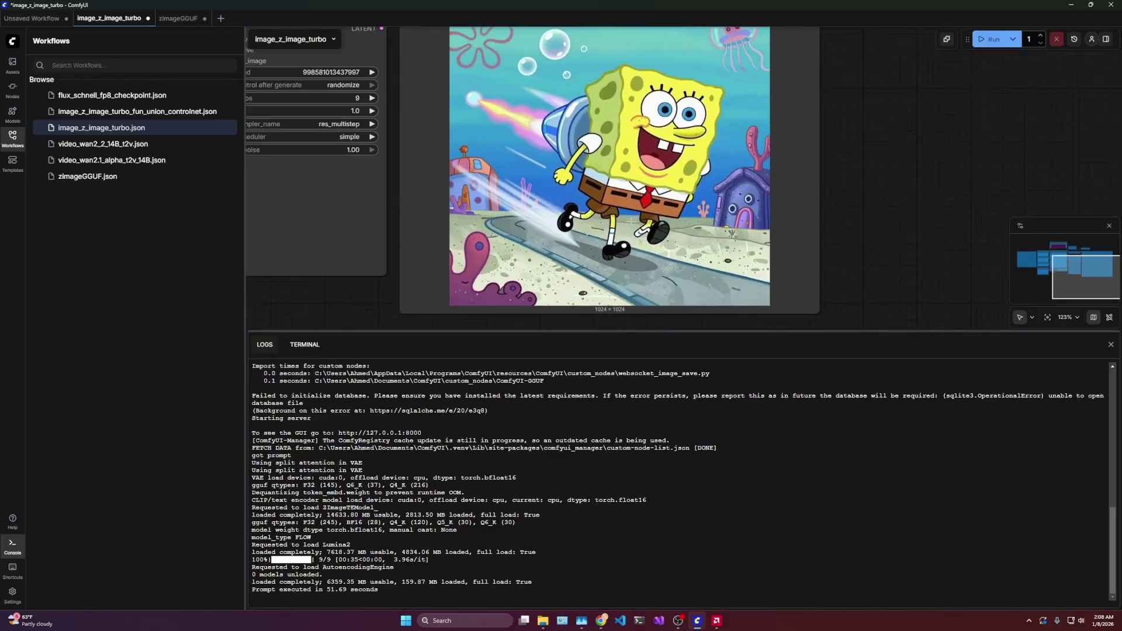
pyautogui.click(179, 18)
pyautogui.scroll(1, 667, 216)
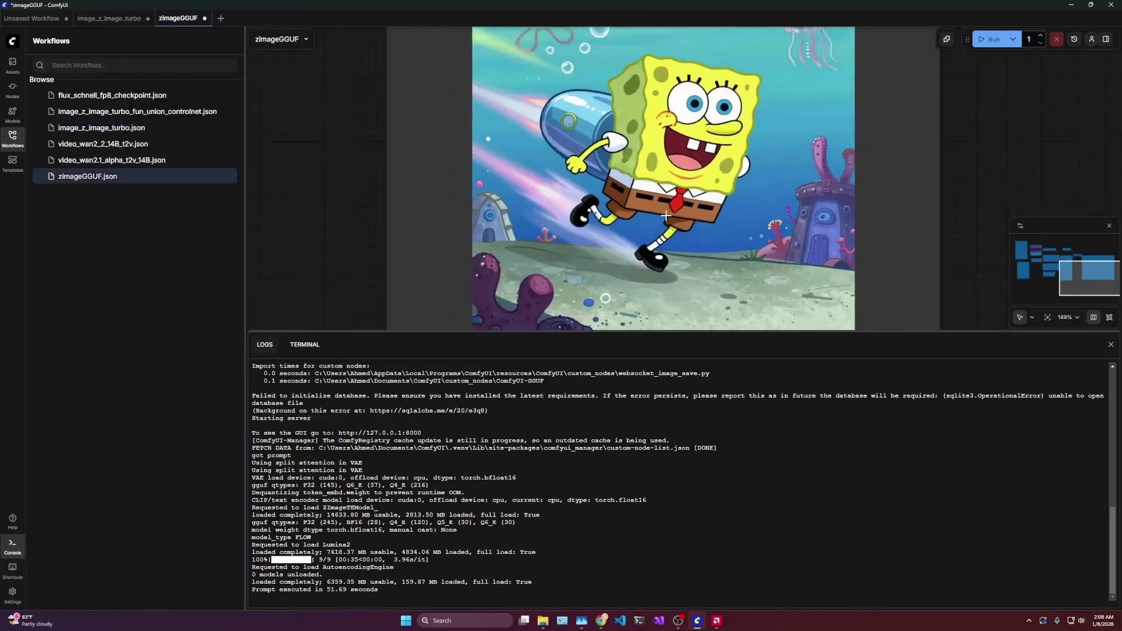
pyautogui.scroll(-3, 666, 216)
pyautogui.hscroll(-5, 666, 216)
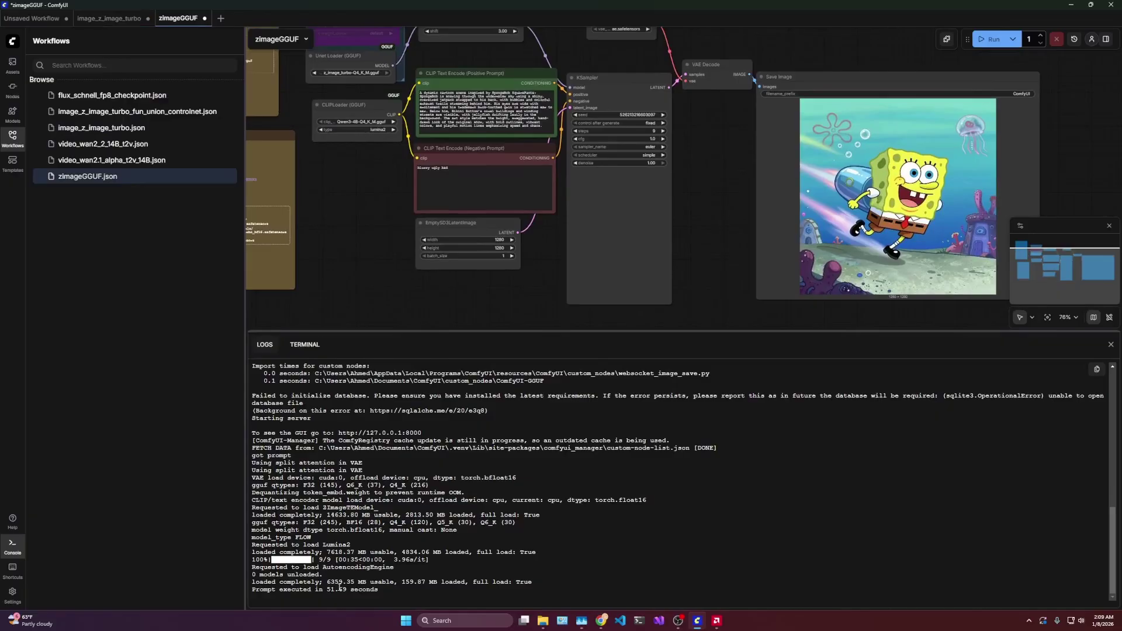
# - Set EmptySD3LatentImage width and height to 1024 and rerun the SpongeBob image
pyautogui.scroll(4, 544, 261)
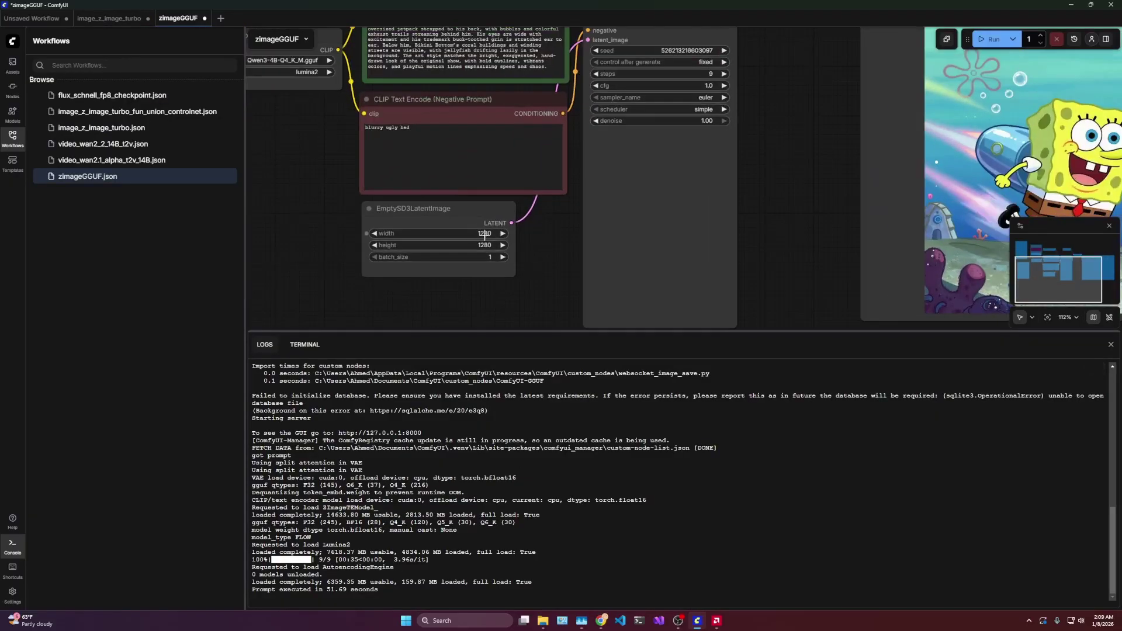
pyautogui.click(485, 234)
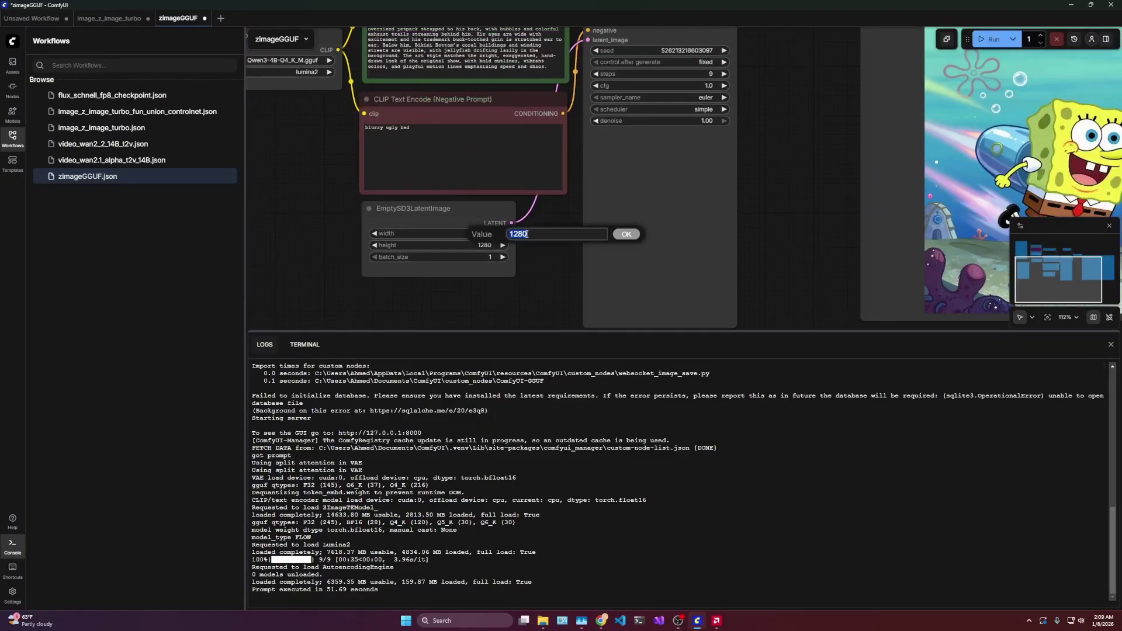
pyautogui.write('1024')
pyautogui.press('Return')
pyautogui.click(125, 18)
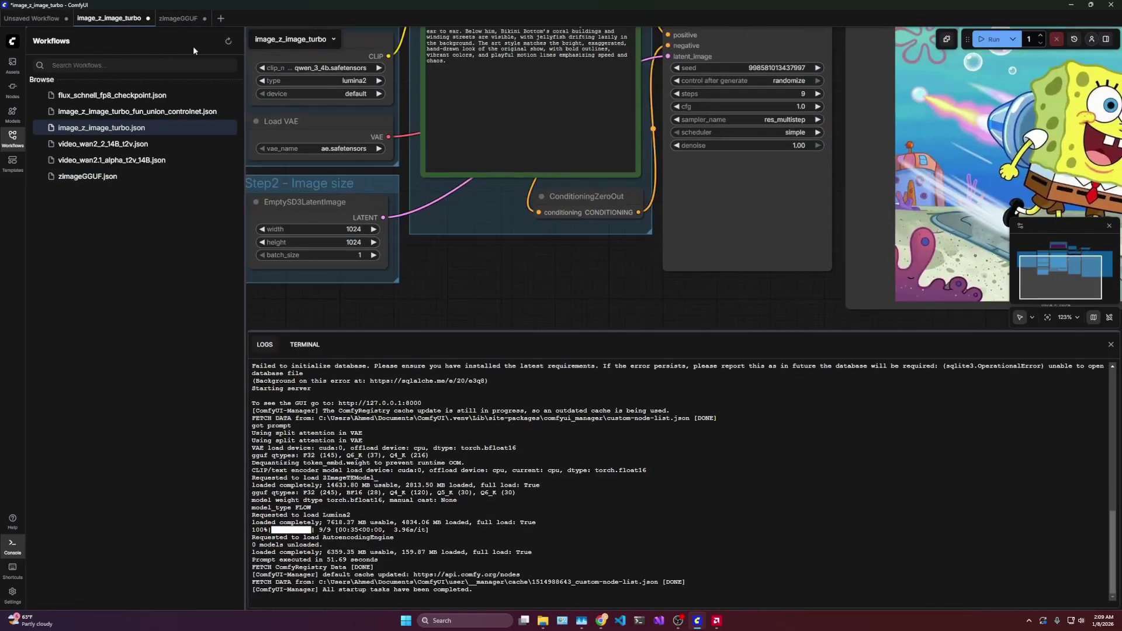
pyautogui.click(178, 18)
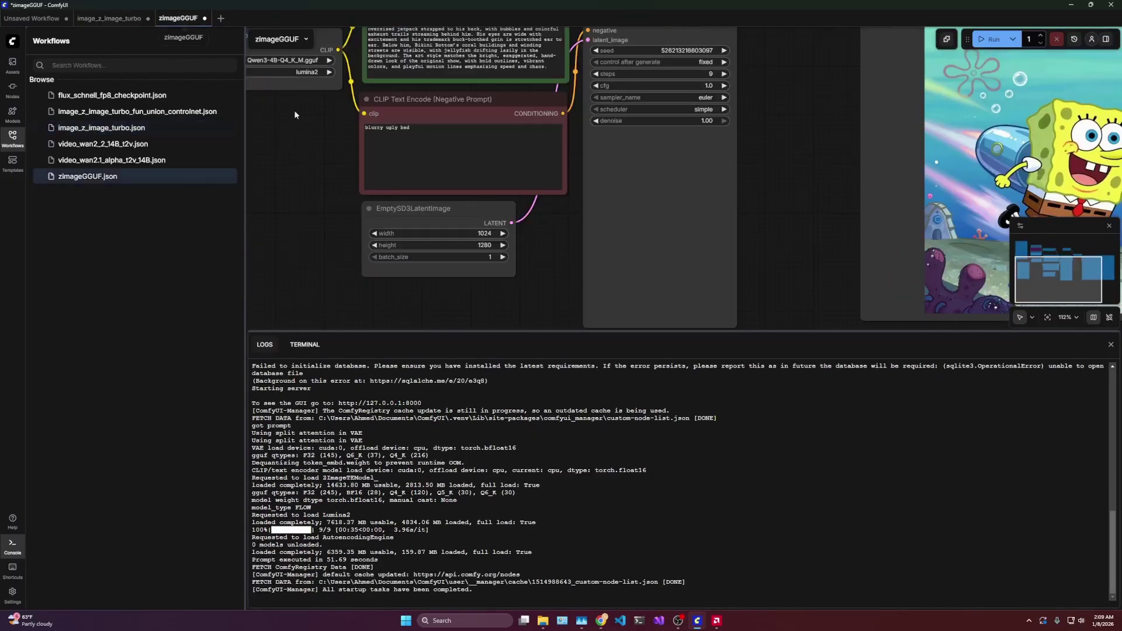
pyautogui.click(485, 245)
pyautogui.write('1024')
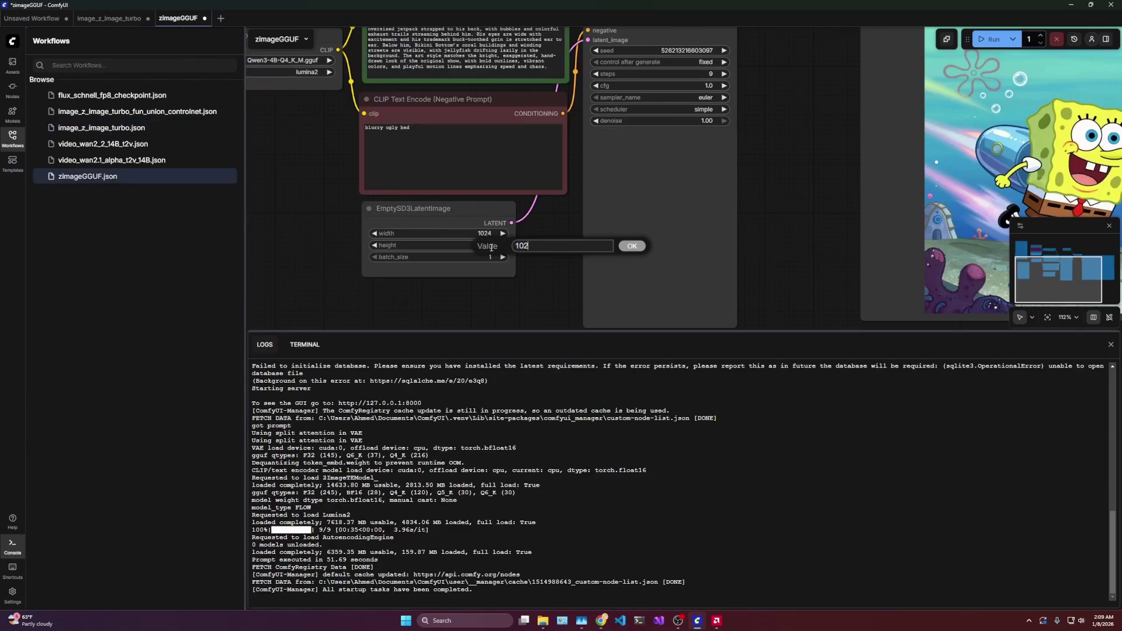
pyautogui.press('Return')
pyautogui.scroll(-3, 594, 182)
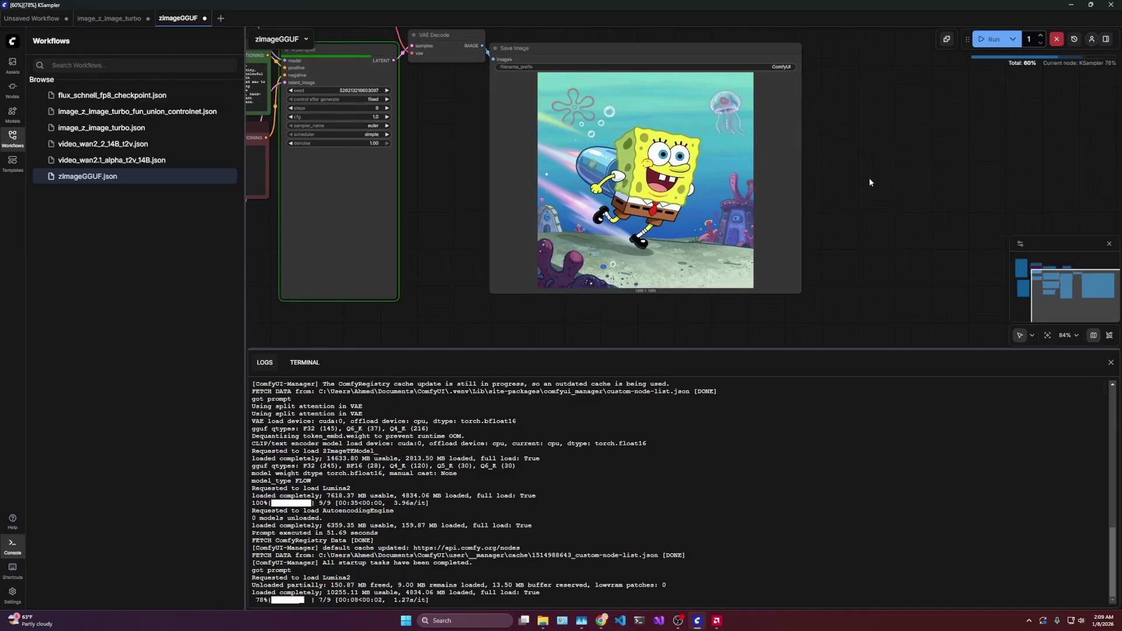
pyautogui.moveTo(865, 178); pyautogui.dragTo(819, 184)
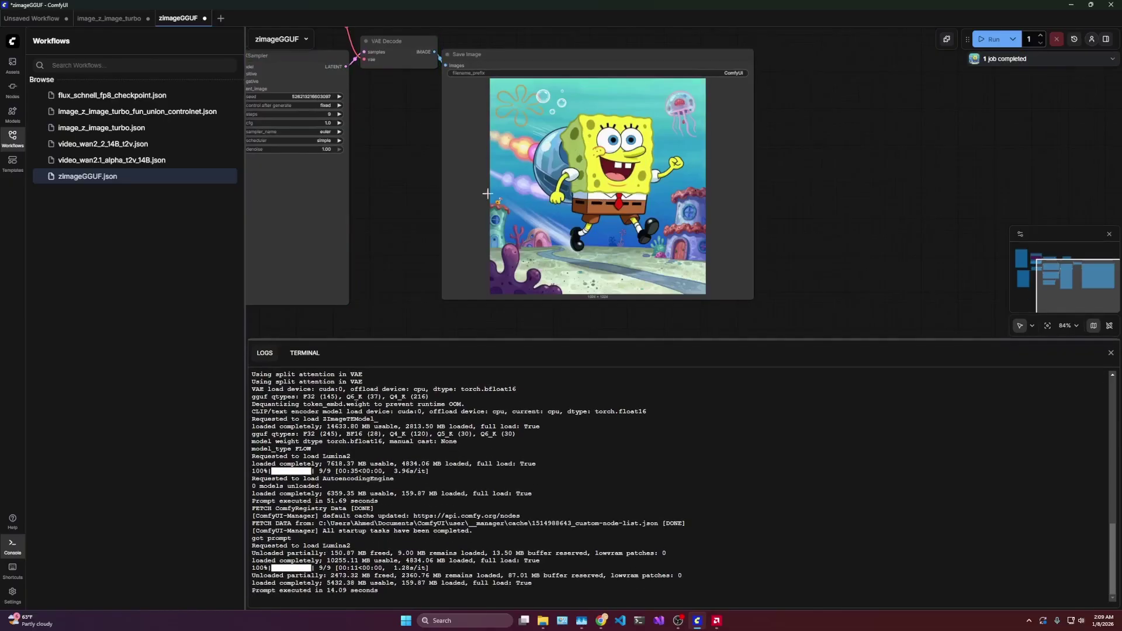
pyautogui.scroll(4, 658, 194)
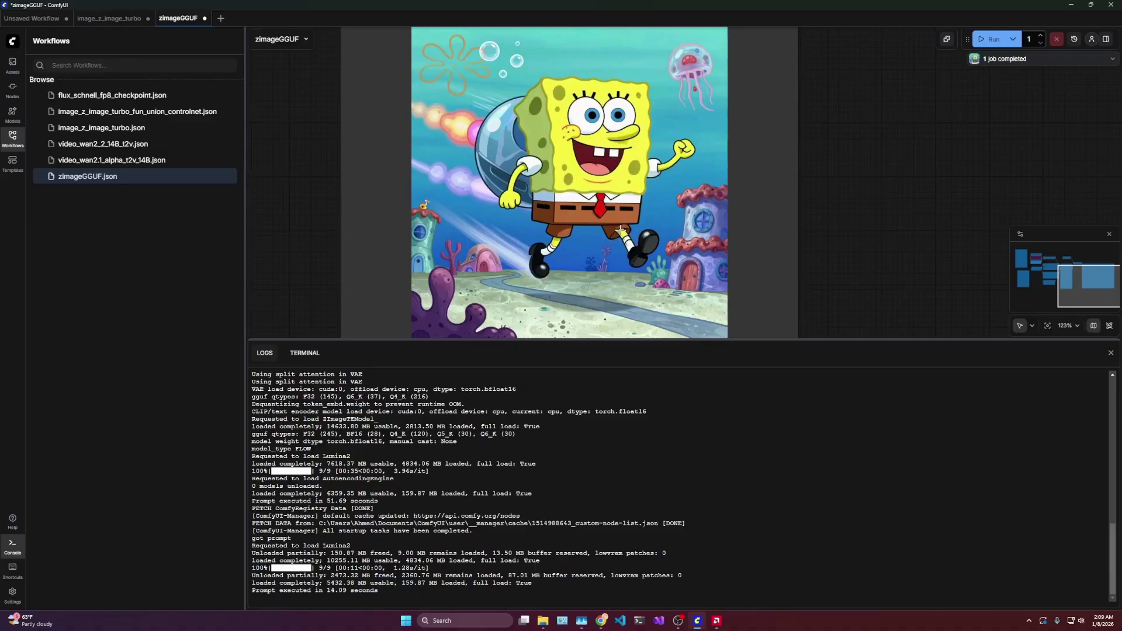
pyautogui.scroll(-2, 611, 214)
pyautogui.click(376, 589)
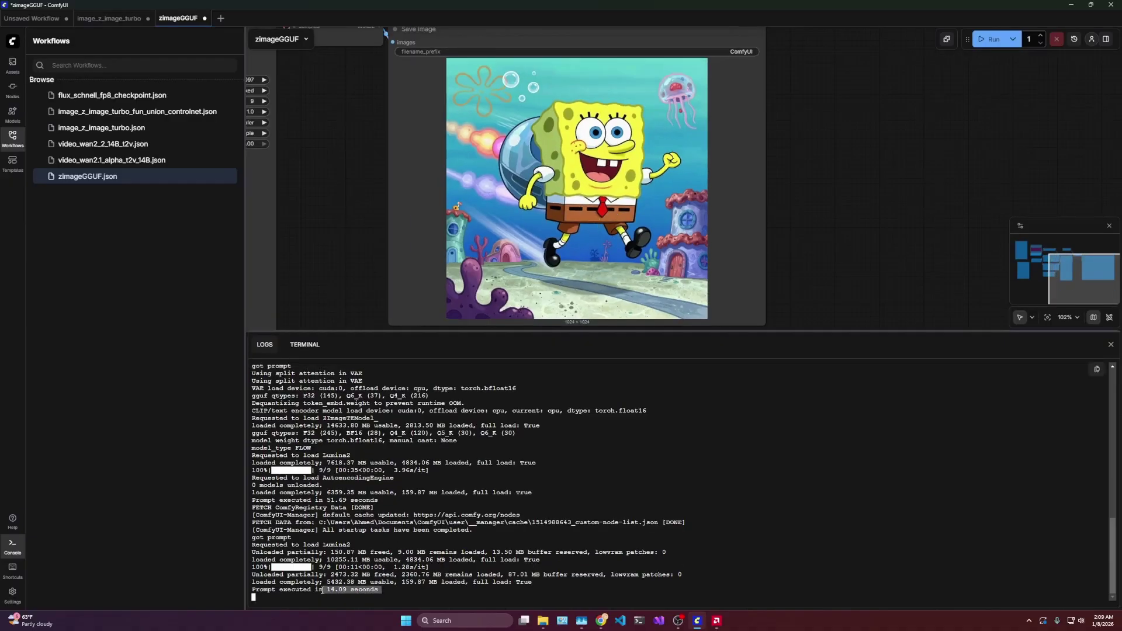
pyautogui.hscroll(-3, 628, 136)
pyautogui.scroll(-3, 628, 135)
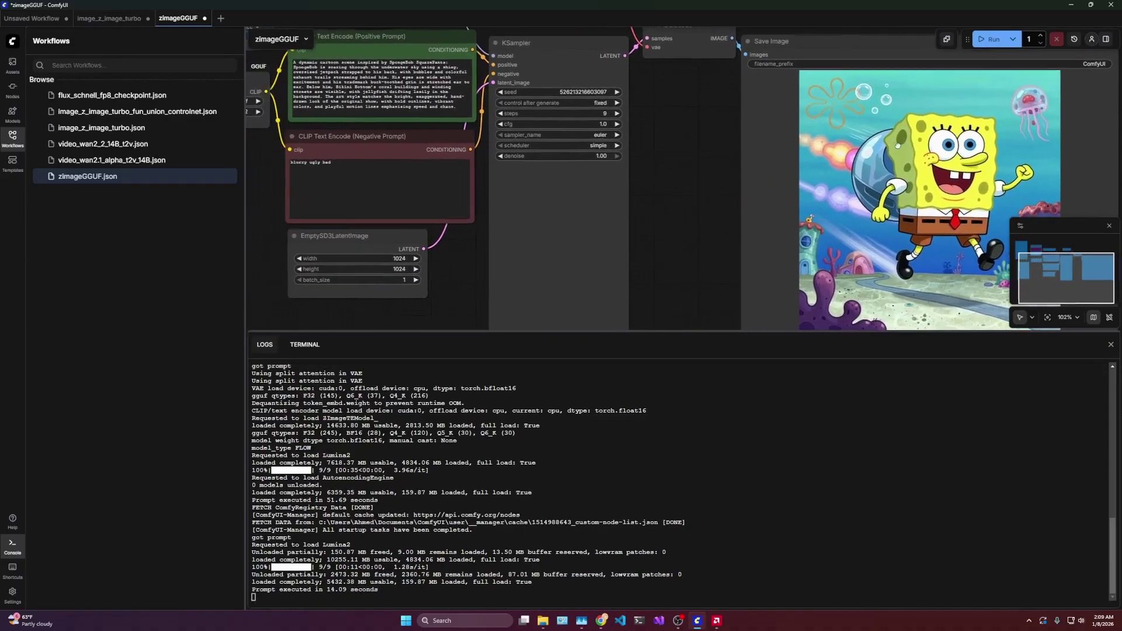
pyautogui.hscroll(-1, 738, 169)
pyautogui.hscroll(-6, 720, 177)
pyautogui.scroll(2, 720, 177)
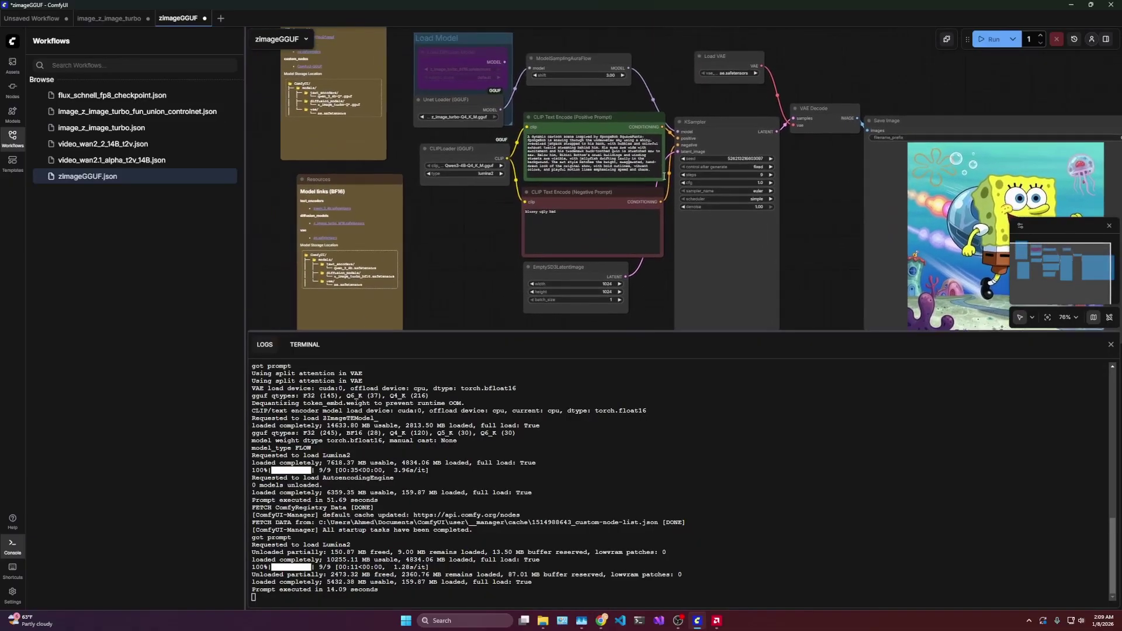
pyautogui.moveTo(488, 210); pyautogui.dragTo(381, 215)
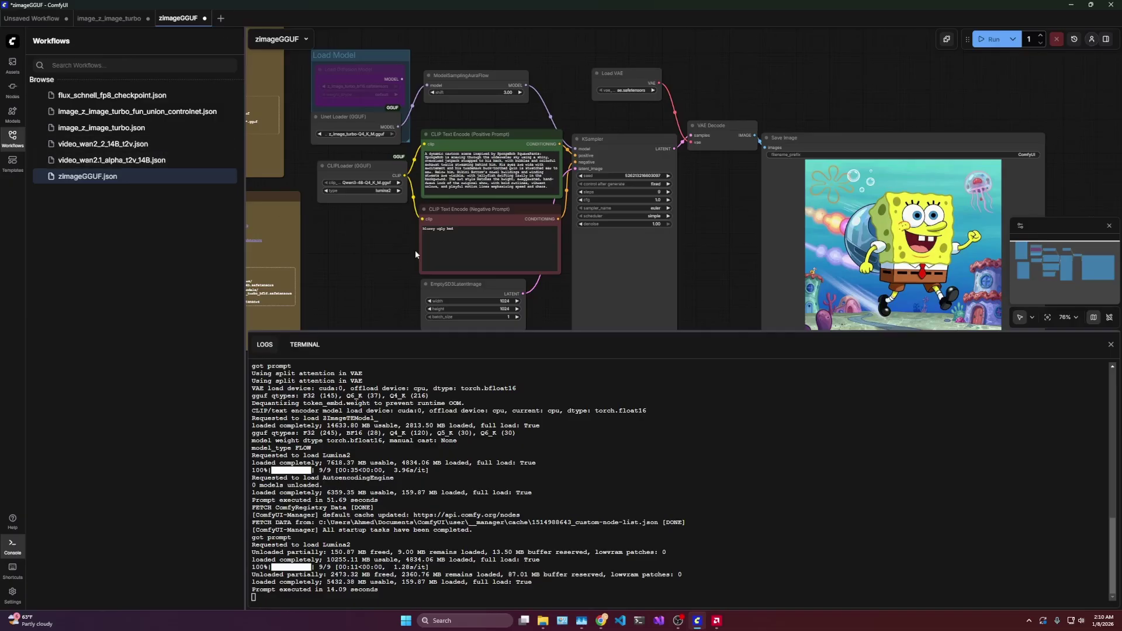
# - Load video_wan2_2_14B_t2v.json from the Workflows sidebar and close the Missing Models dialog
pyautogui.click(156, 145)
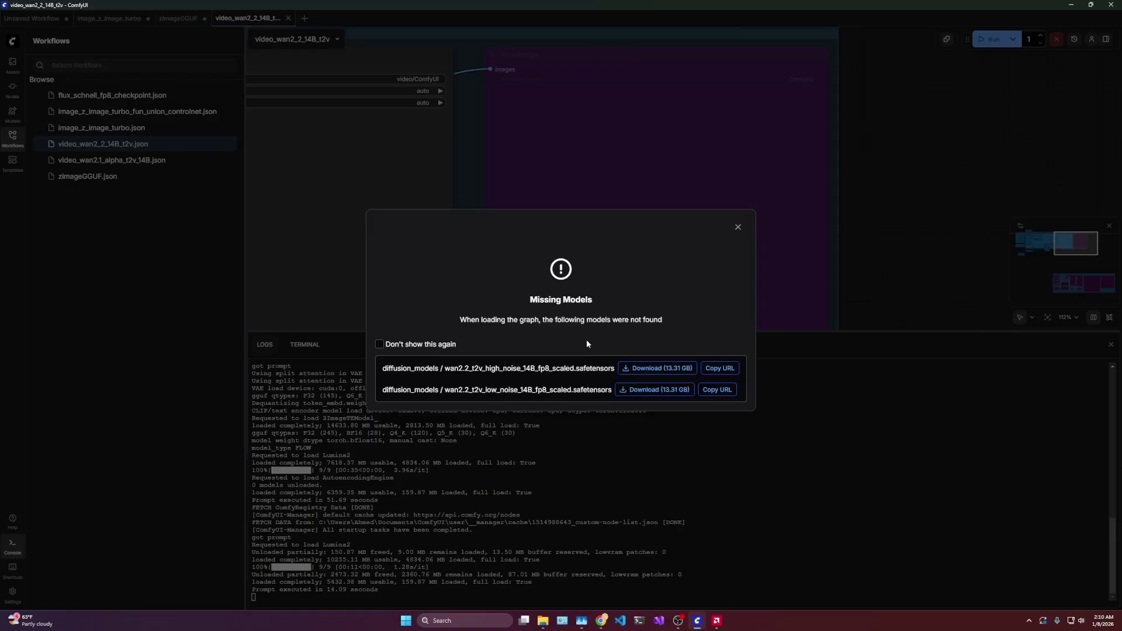
pyautogui.click(737, 228)
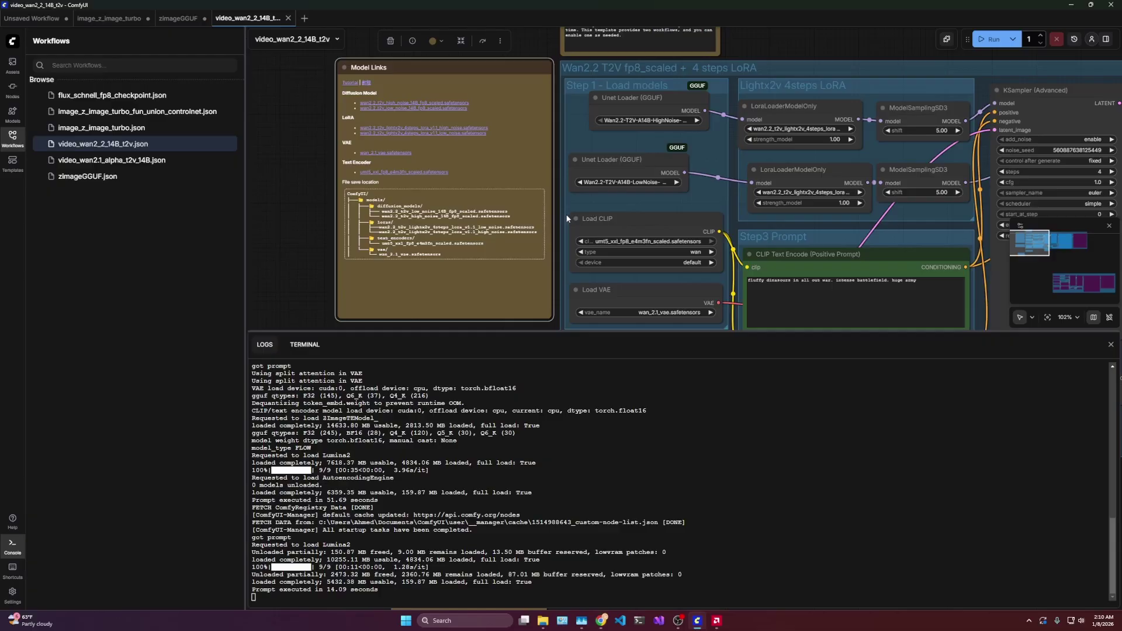
# - In the Wan2.2 docs, open the 14B T2V workflow JSON file and select all its text
pyautogui.hotkey('alt', 'Tab')
pyautogui.scroll(-5, 526, 287)
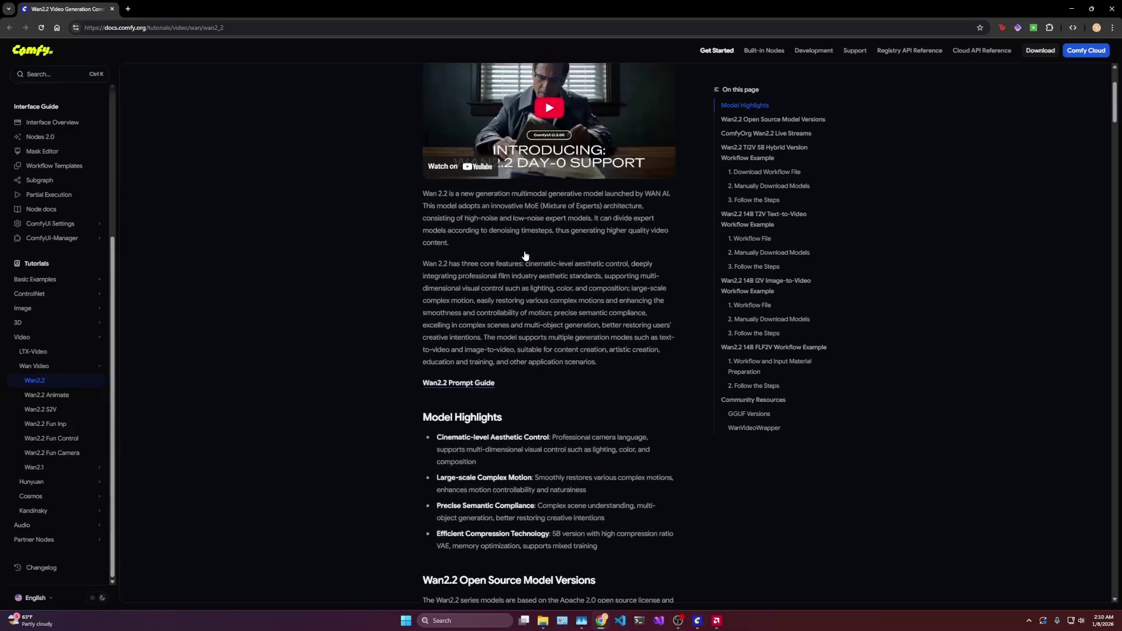
pyautogui.scroll(-9, 527, 287)
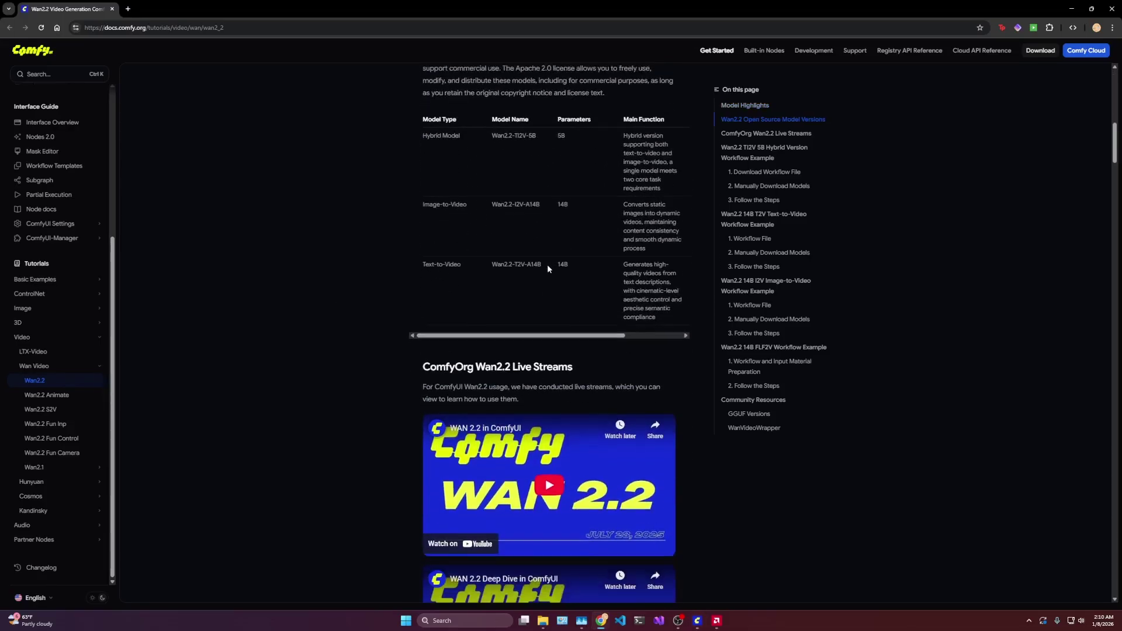
pyautogui.scroll(-10, 549, 269)
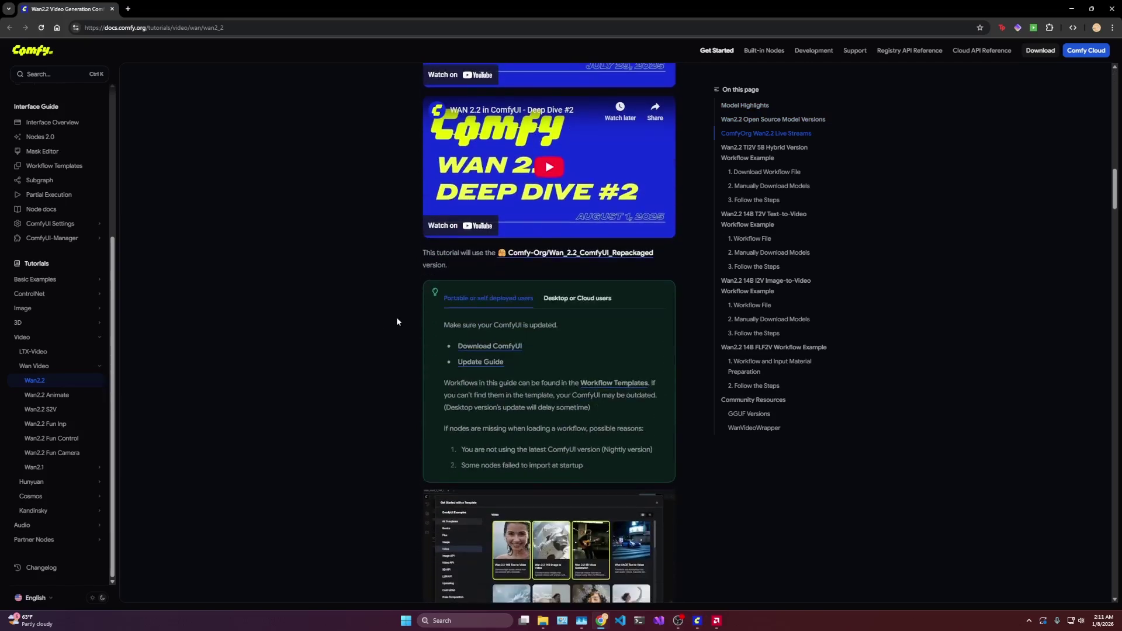
pyautogui.scroll(-7, 343, 326)
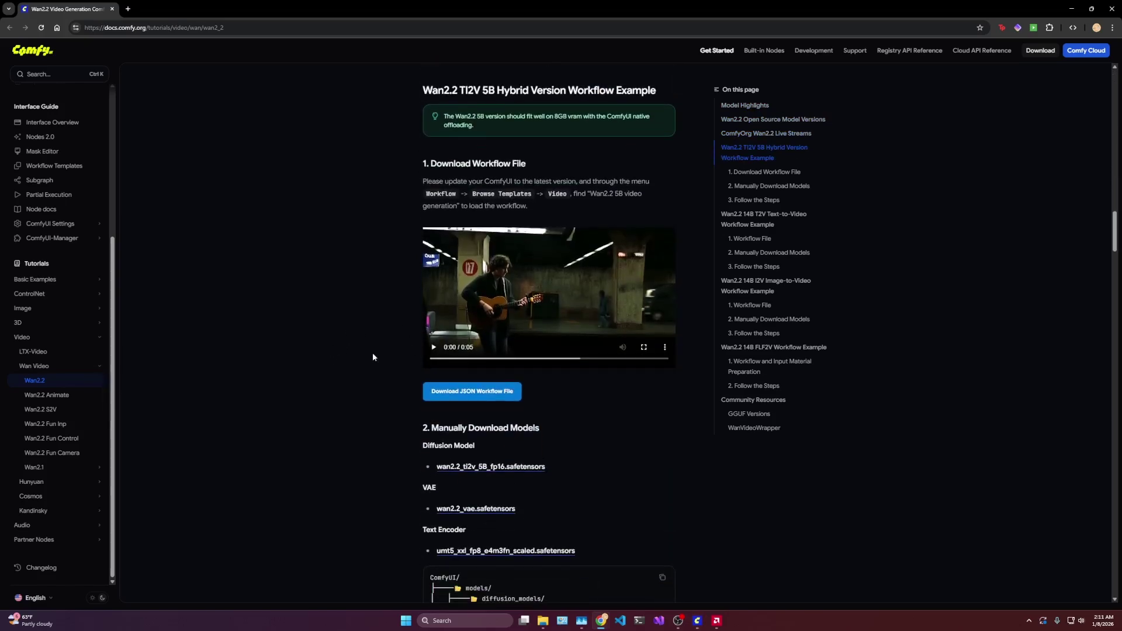
pyautogui.scroll(-7, 375, 353)
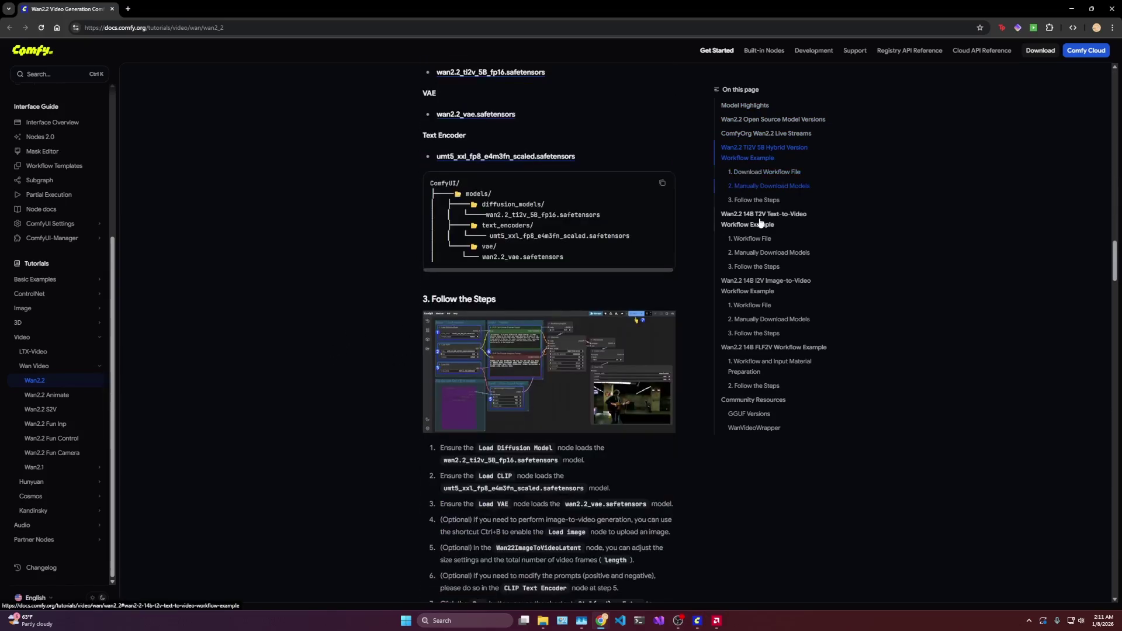
pyautogui.click(760, 223)
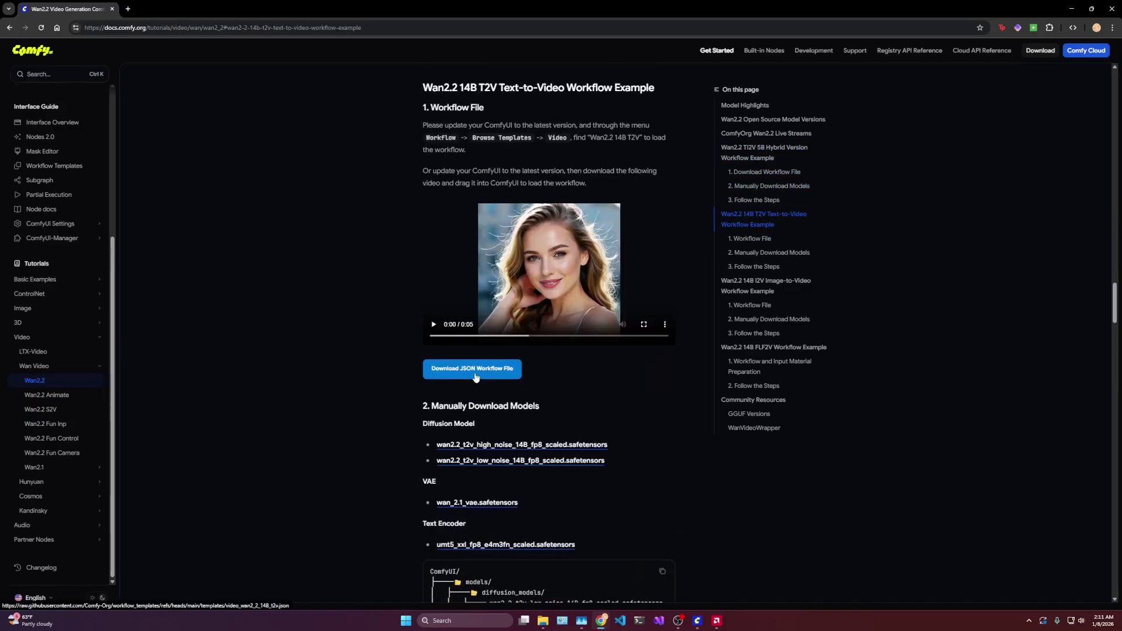
pyautogui.click(470, 366)
pyautogui.hotkey('ctrl', 'a')
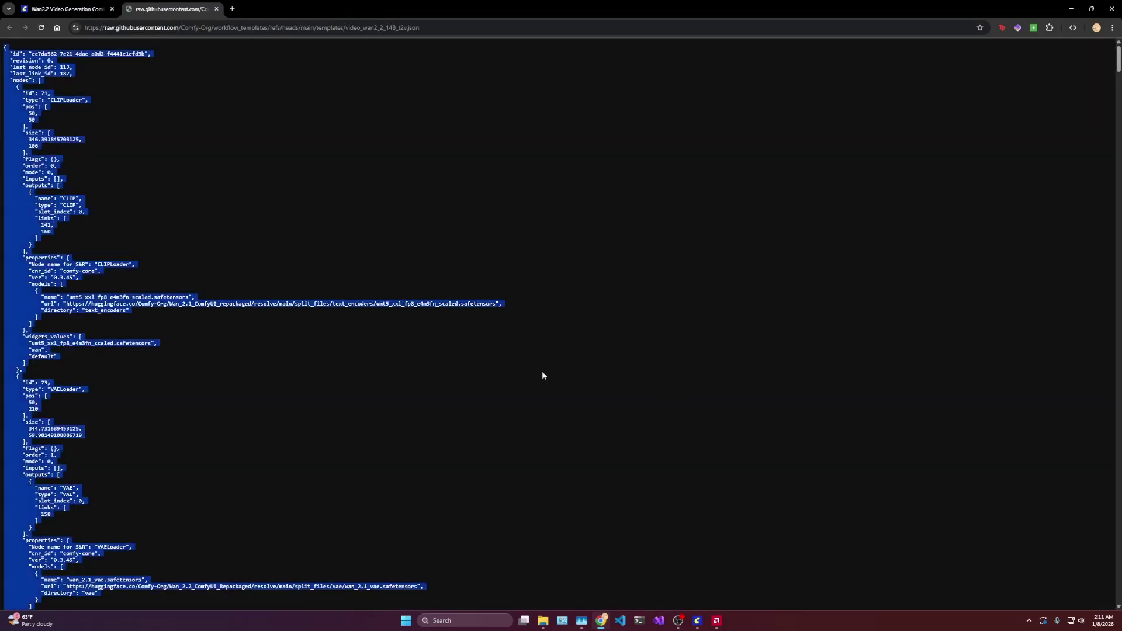
# - Paste the Wan2.2 14B T2V JSON into a new blank workflow and dismiss Missing Models
pyautogui.hotkey('alt', 'Tab')
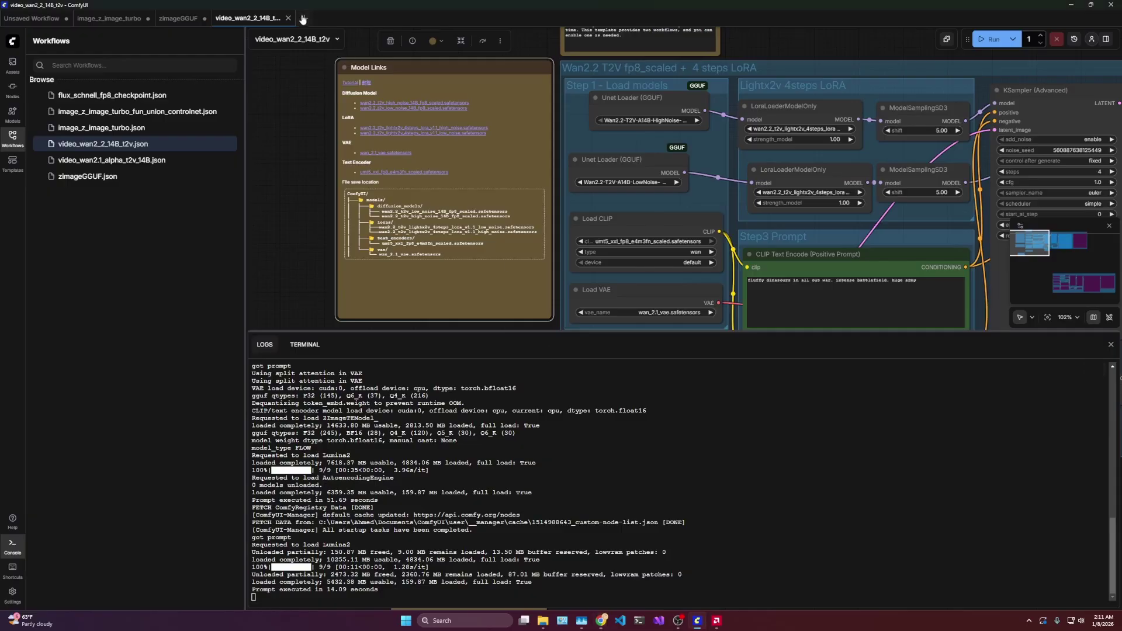
pyautogui.hotkey('alt', 'n')
pyautogui.hotkey('ctrl', 'v')
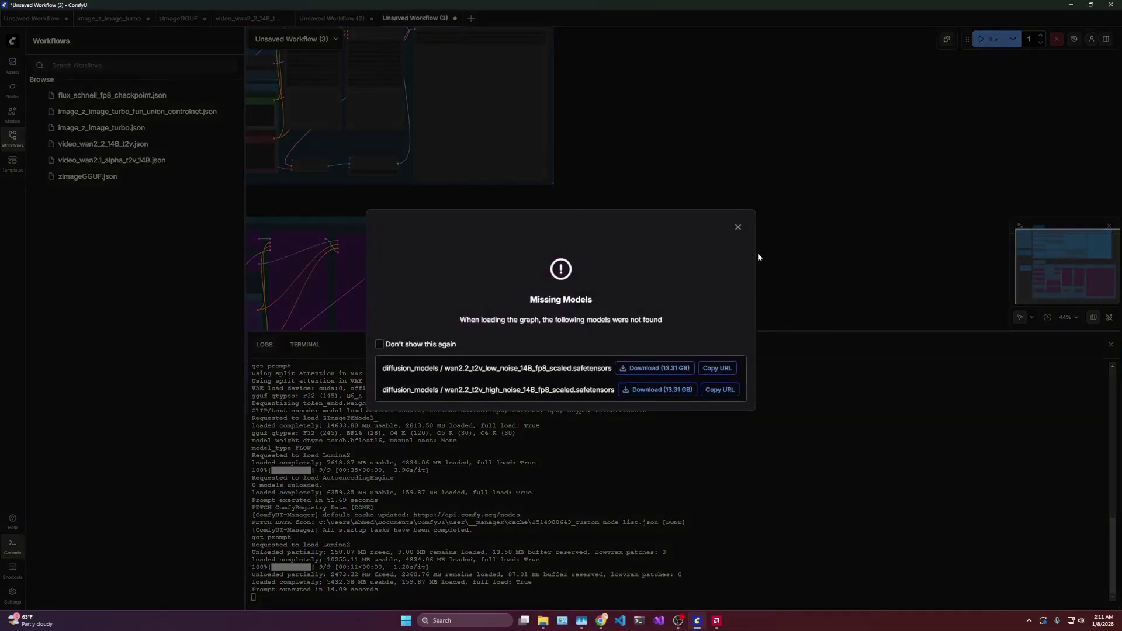
pyautogui.click(738, 227)
# - Inspect the first Load Diffusion Model node, then return to the video_wan2_2_14B_t2v tab
pyautogui.scroll(5, 802, 240)
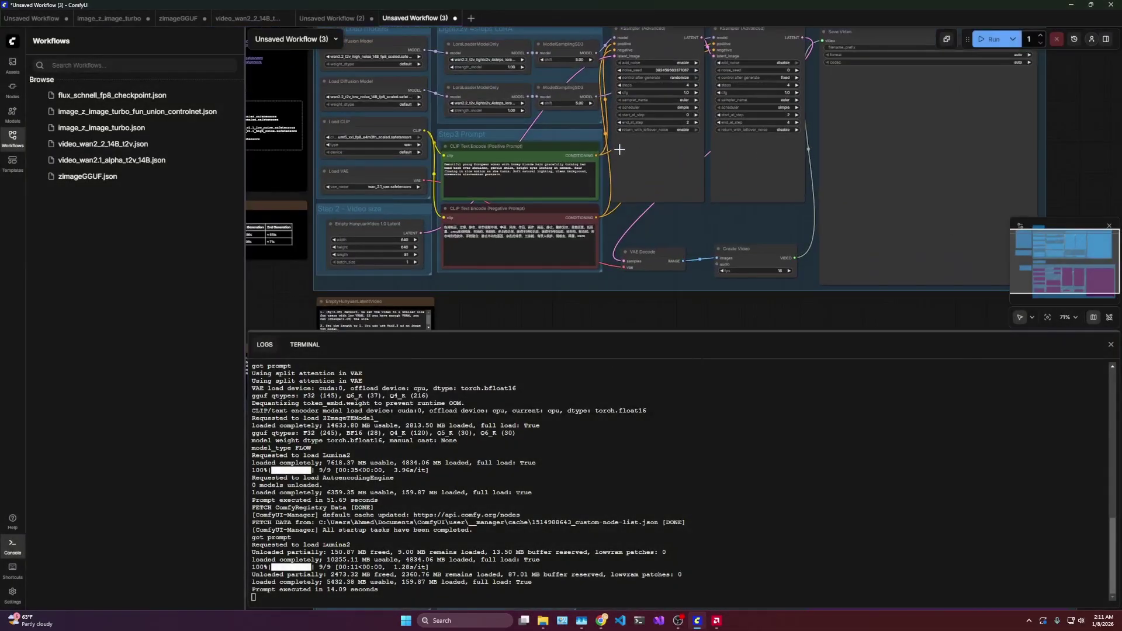
pyautogui.hscroll(-5, 619, 150)
pyautogui.scroll(2, 619, 150)
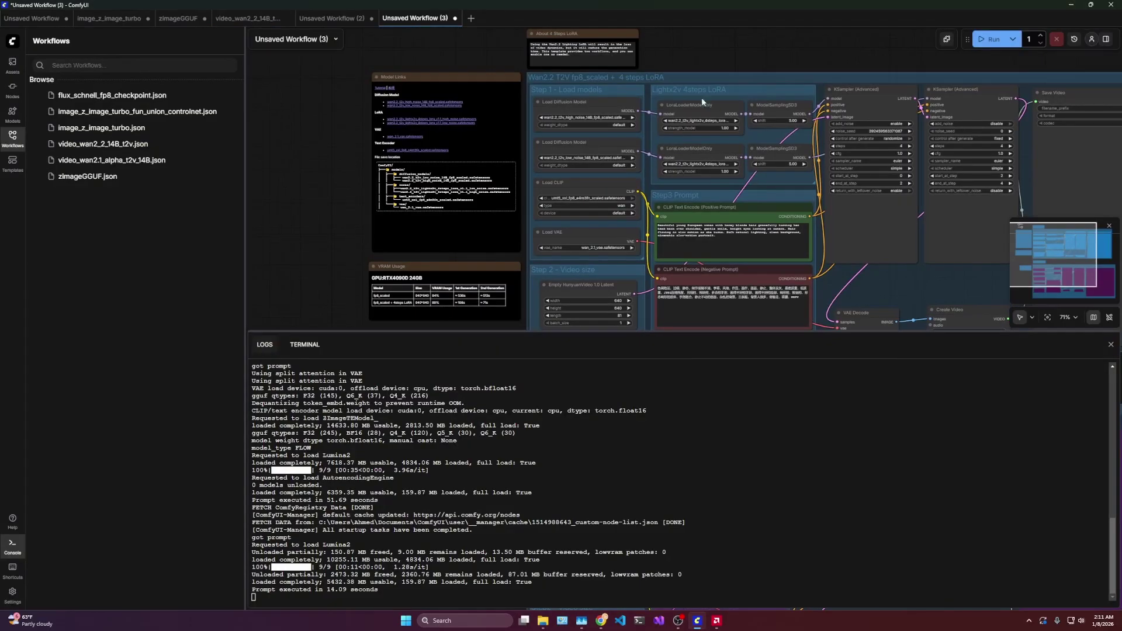
pyautogui.hscroll(2, 711, 82)
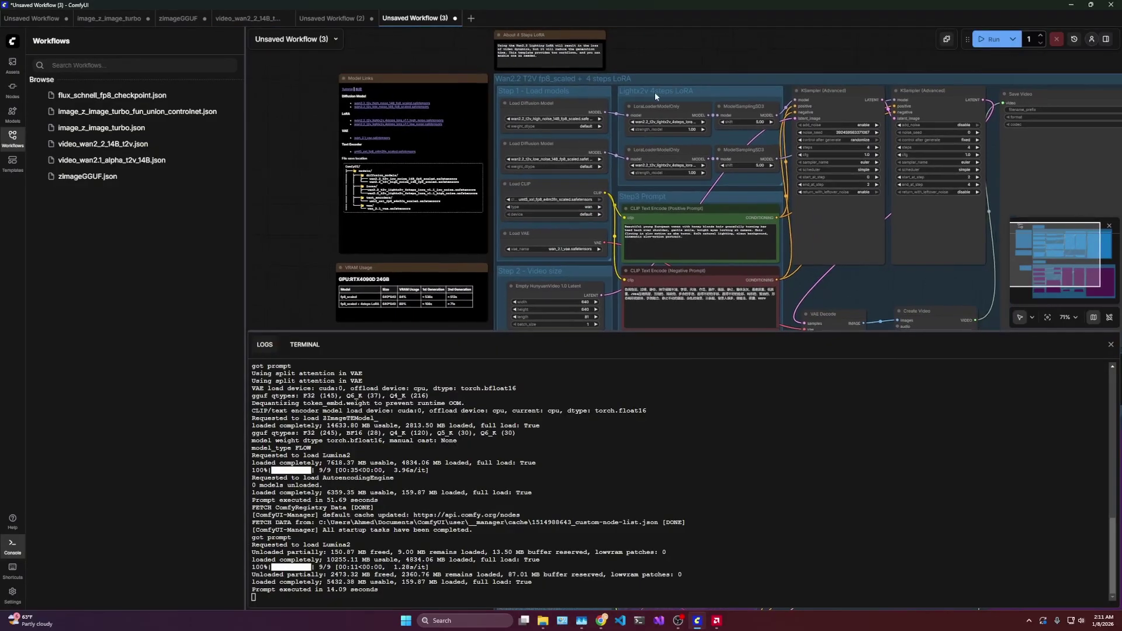
pyautogui.click(548, 107)
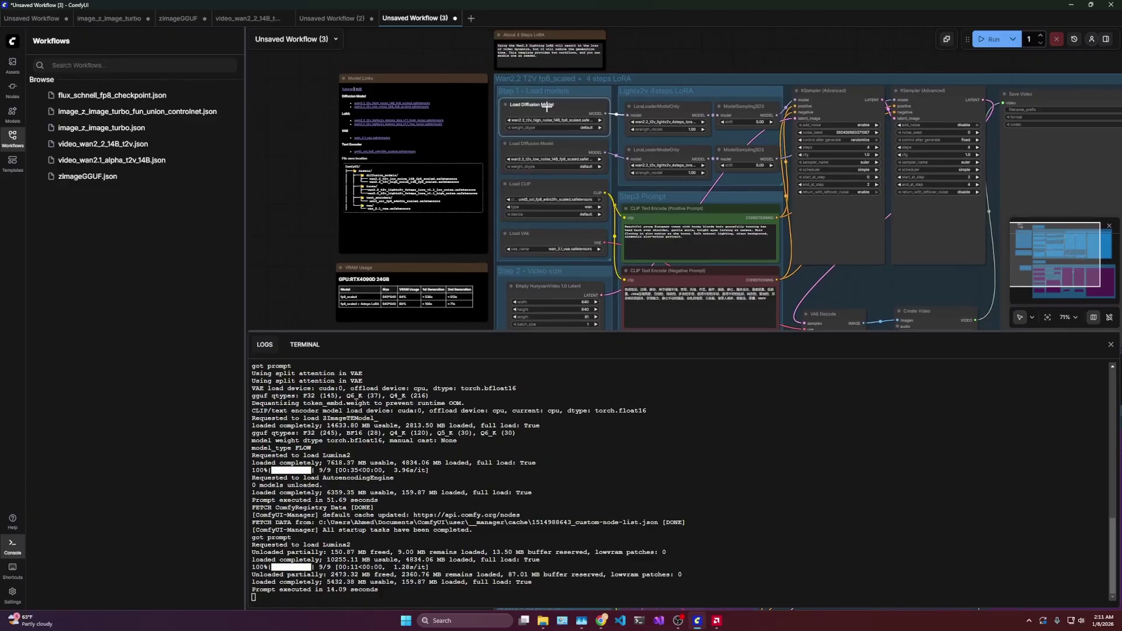
pyautogui.click(263, 18)
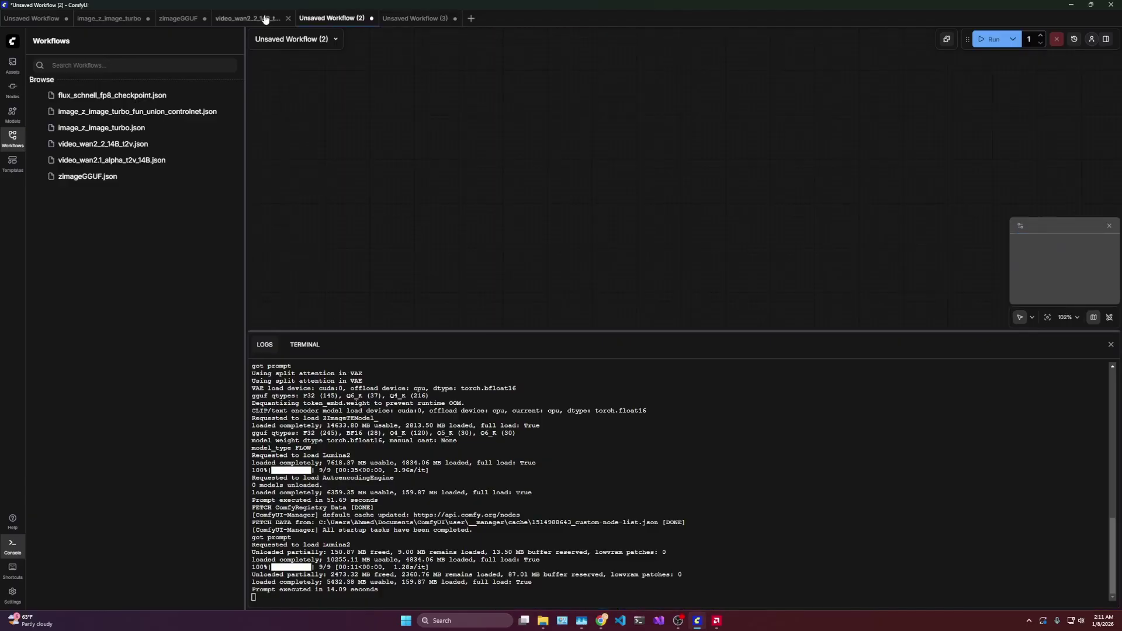
pyautogui.moveTo(526, 129); pyautogui.dragTo(536, 126)
pyautogui.hscroll(-2, 513, 173)
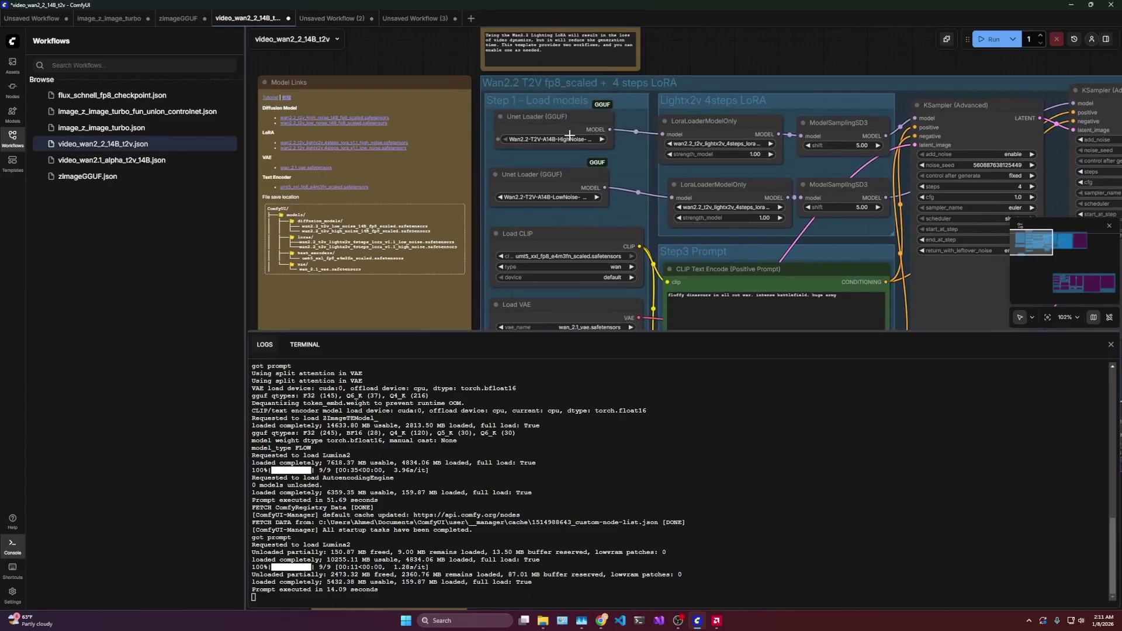
# - Switch to the QuantStack/Wan2.2-T2V-A14B-GGUF model card listing Q2_K to Q8_0 quantizations
pyautogui.hotkey('alt', 'Tab')
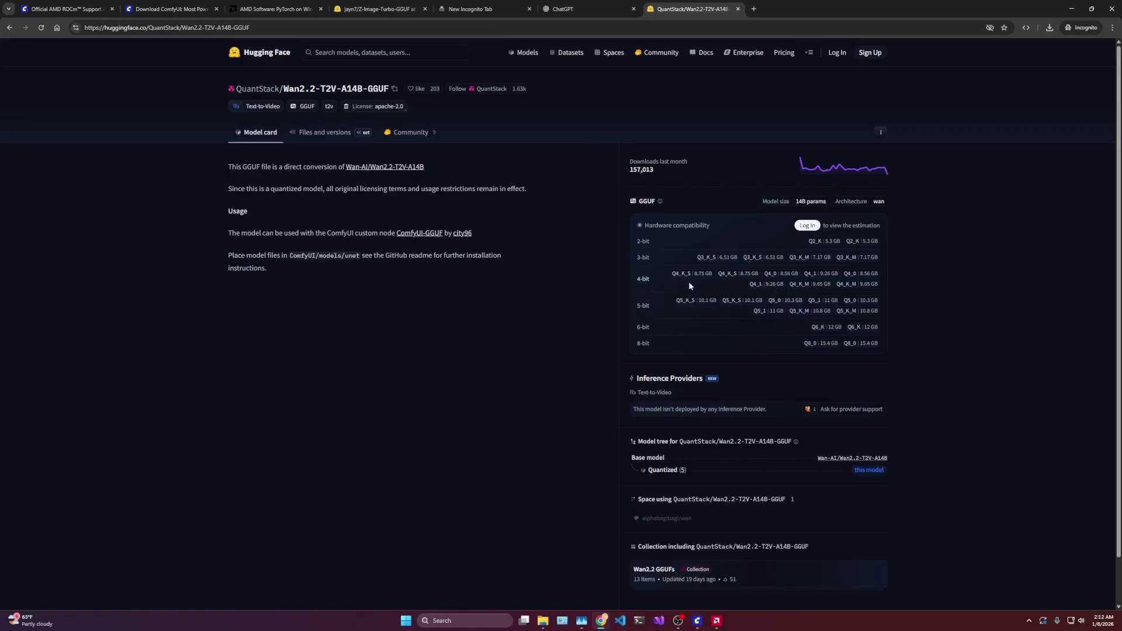
# - Back in ComfyUI, check the GGUF list in the high-noise Unet Loader, keeping Q4_K_S
pyautogui.hotkey('alt', 'Tab')
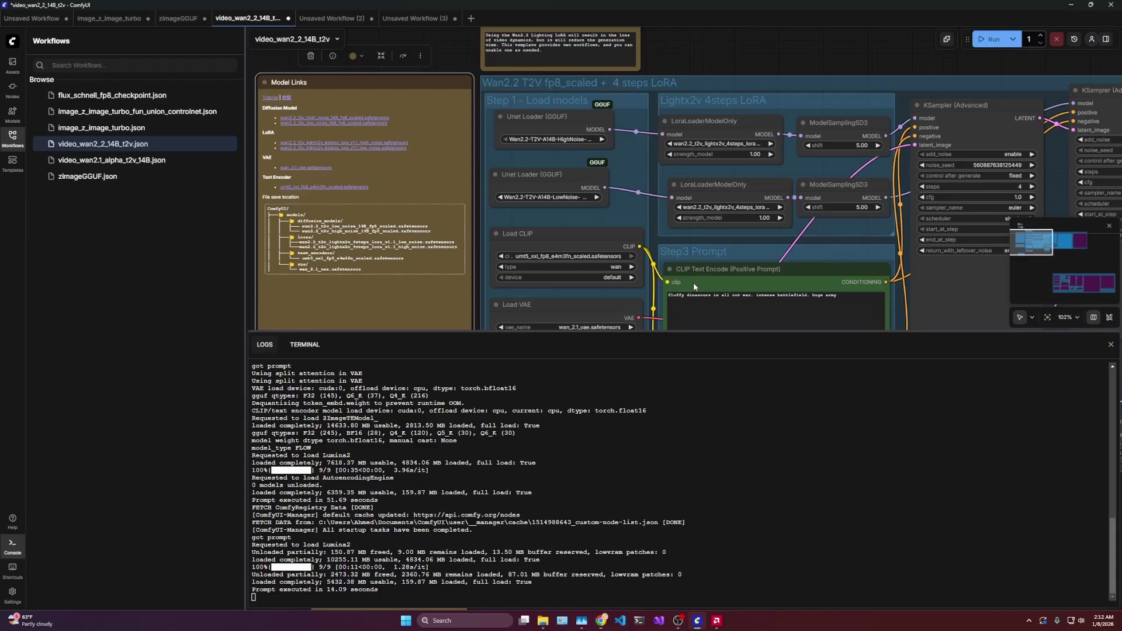
pyautogui.click(565, 140)
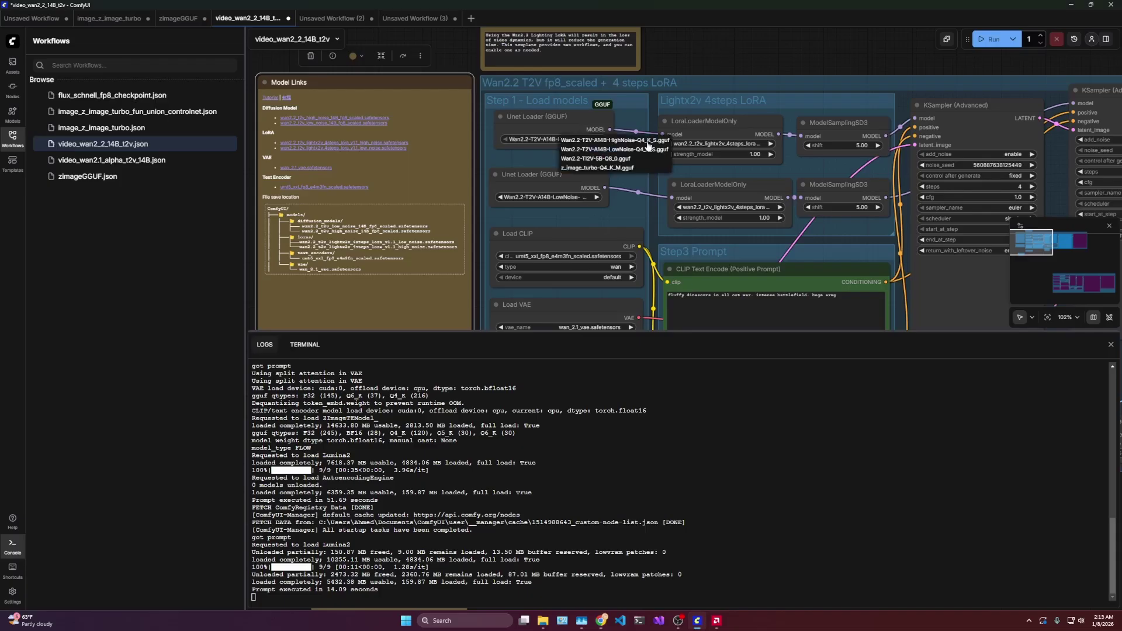
pyautogui.click(544, 140)
pyautogui.click(544, 140)
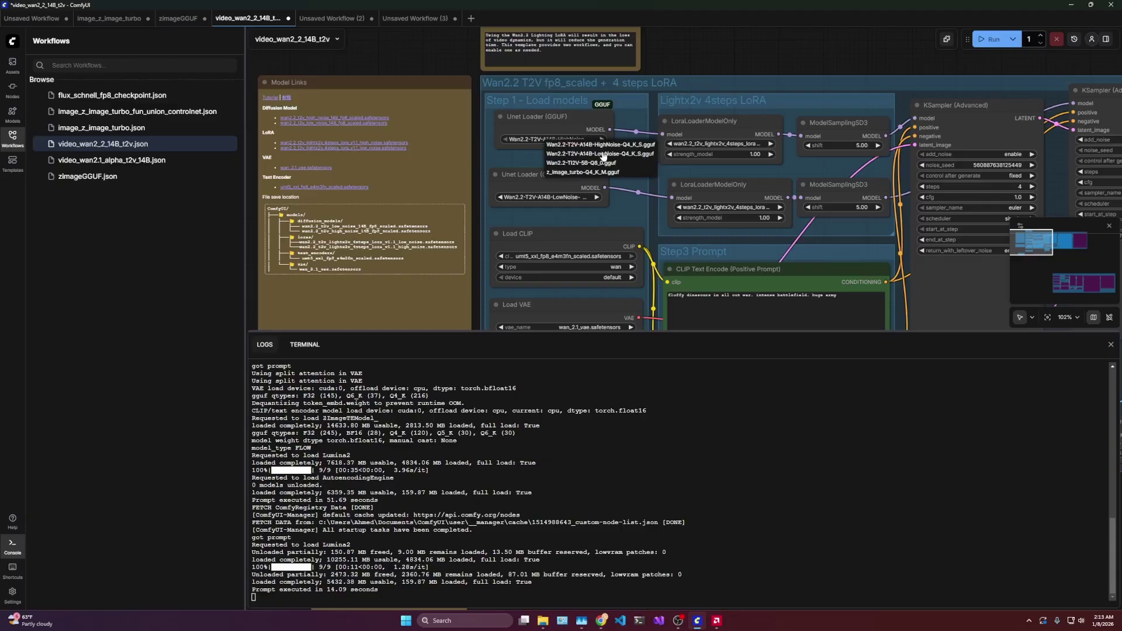
pyautogui.click(603, 154)
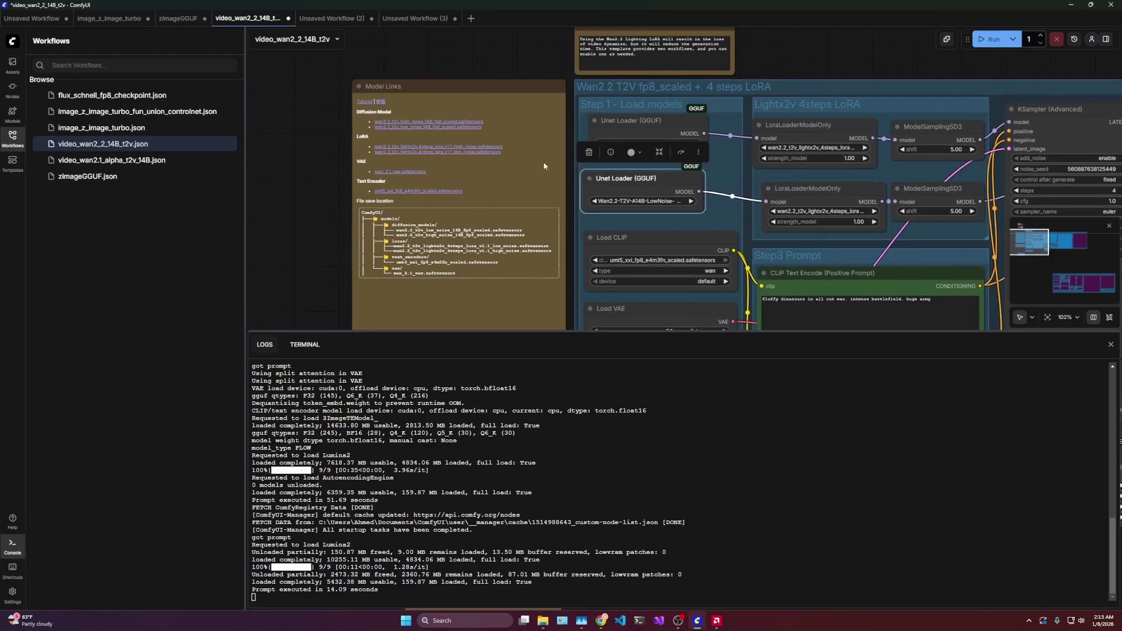
# - Pan across the KSamplers, Save Video, VRAM Usage note, prompts and loader nodes
pyautogui.moveTo(543, 166); pyautogui.dragTo(263, 129)
pyautogui.moveTo(791, 47); pyautogui.dragTo(603, 49)
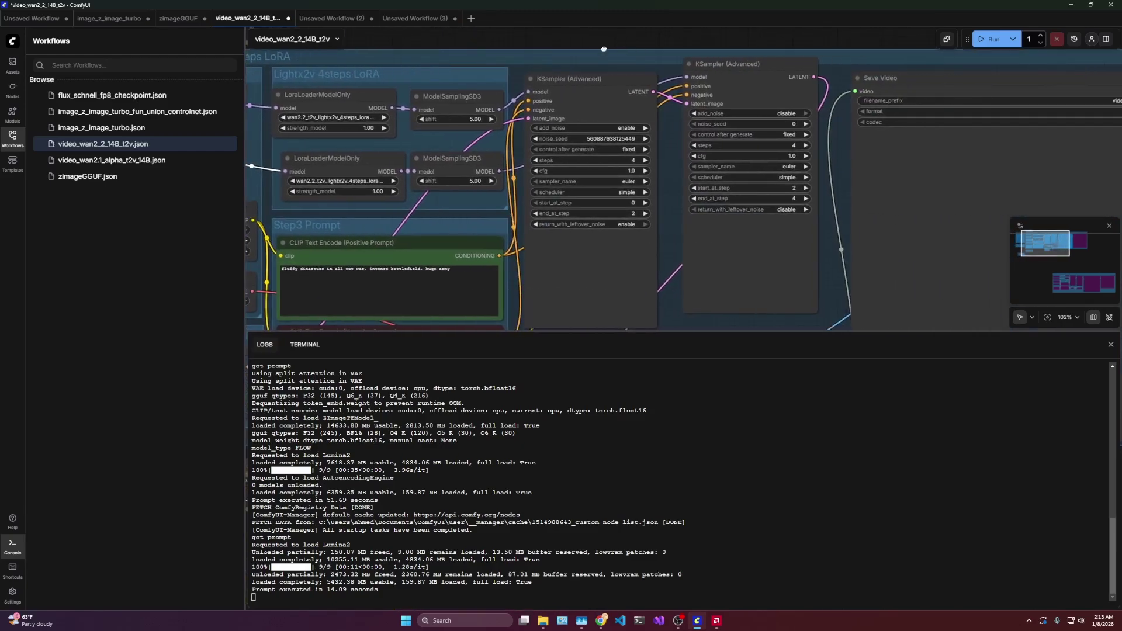
pyautogui.moveTo(258, 252); pyautogui.dragTo(684, 127)
pyautogui.moveTo(725, 69); pyautogui.dragTo(814, 66)
# - Pan and zoom past the decode and video output nodes, then back toward the prompts
pyautogui.scroll(3, 494, 276)
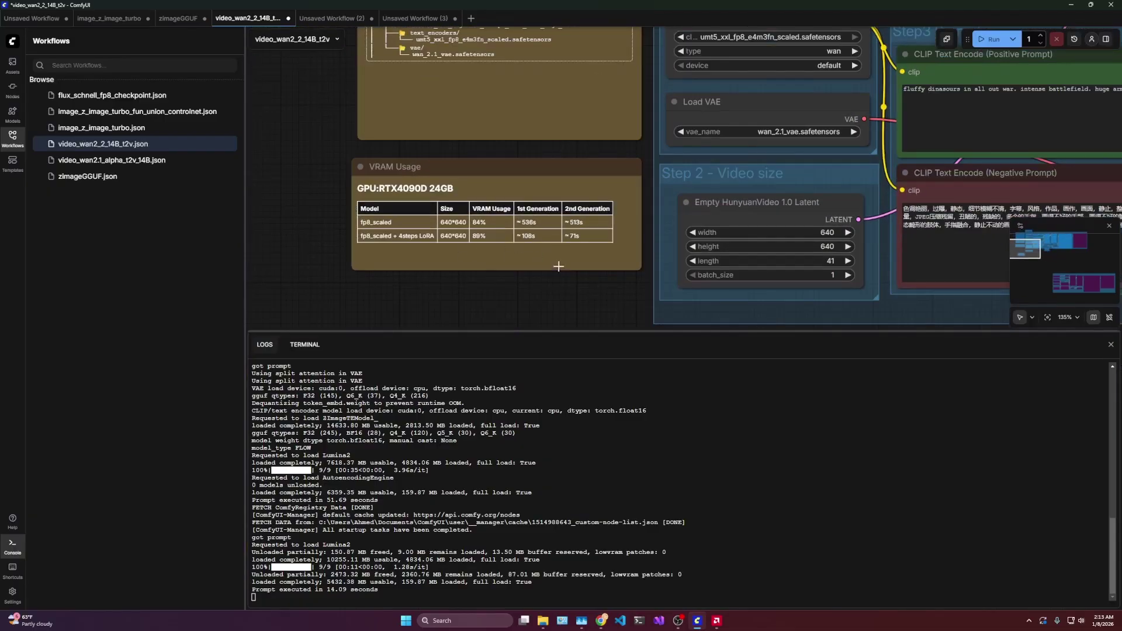
pyautogui.hscroll(1, 559, 267)
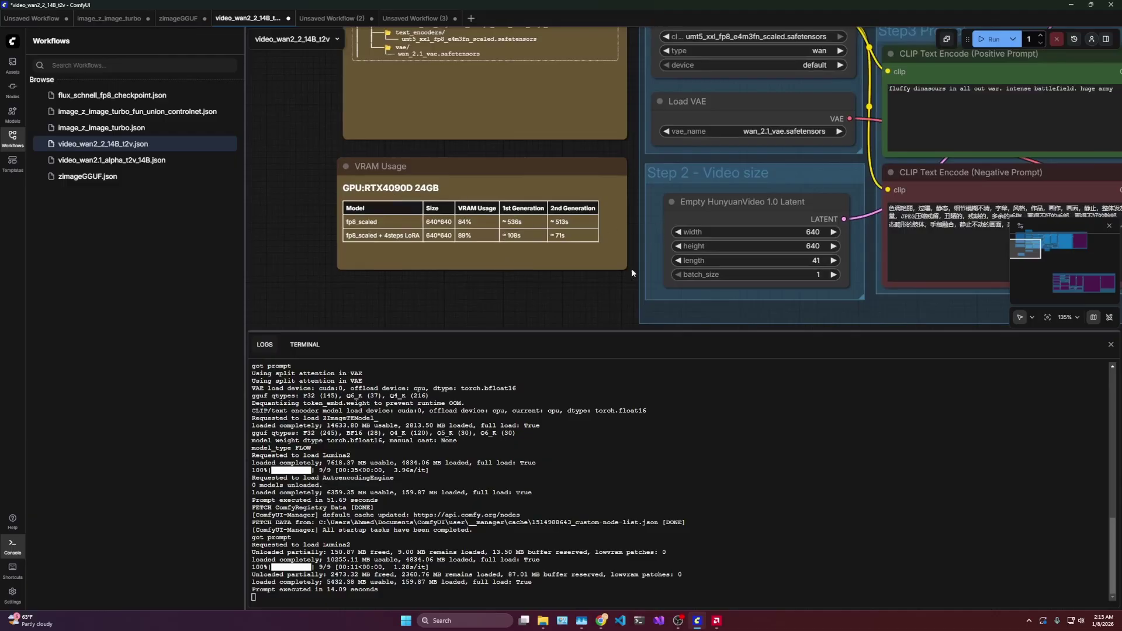
pyautogui.hscroll(10, 631, 273)
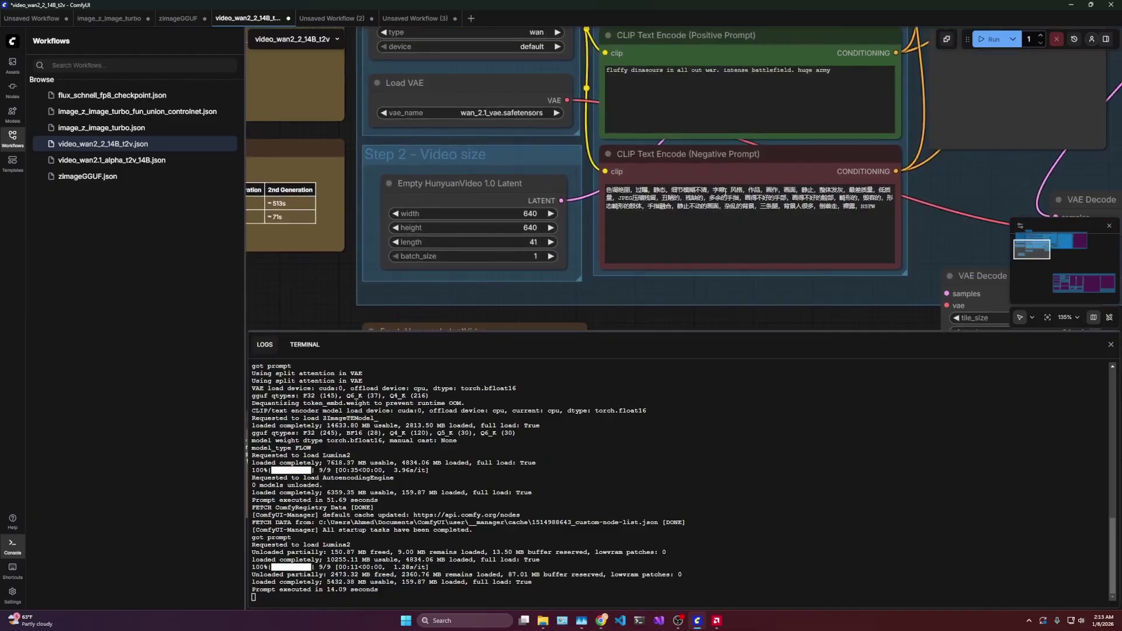
pyautogui.scroll(-4, 726, 192)
pyautogui.moveTo(734, 267); pyautogui.dragTo(525, 291)
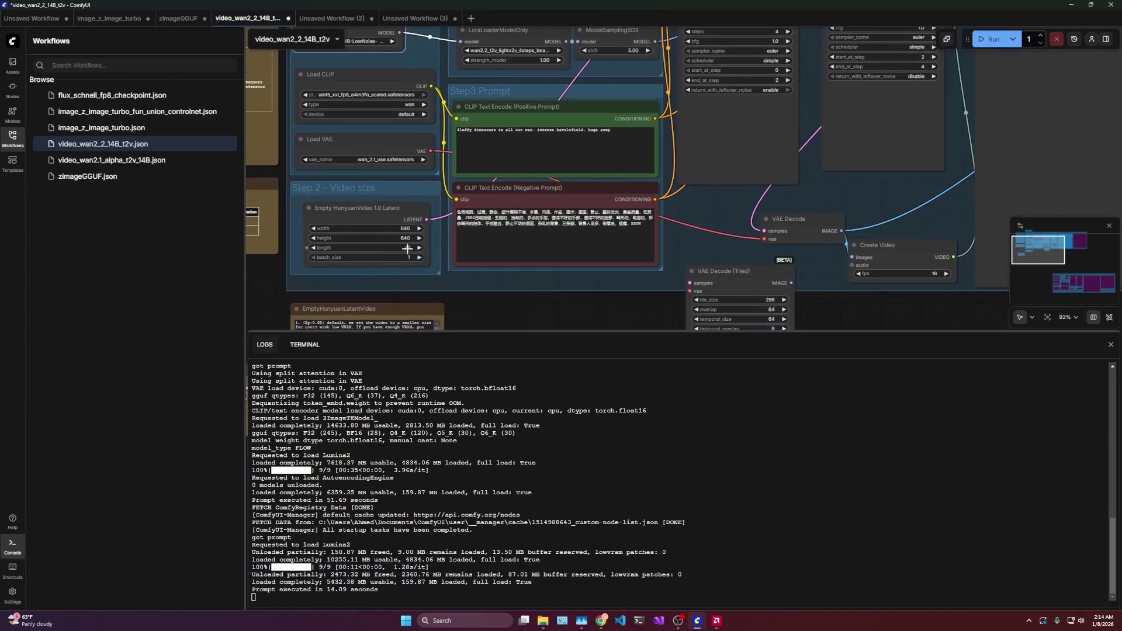
pyautogui.hscroll(5, 682, 219)
pyautogui.scroll(2, 682, 218)
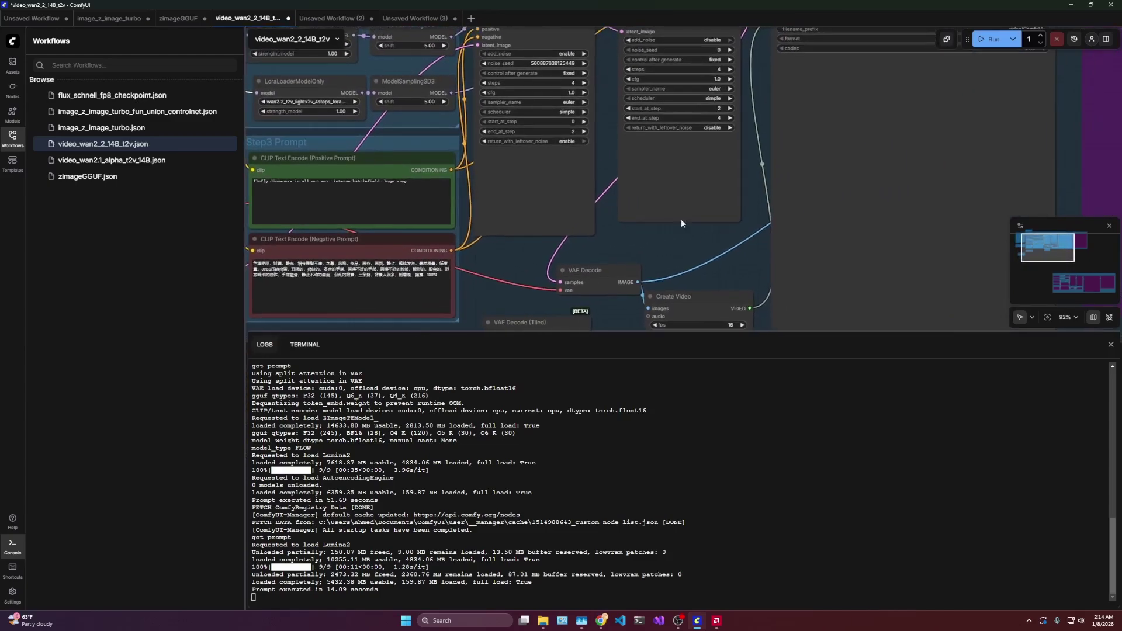
pyautogui.scroll(-3, 643, 281)
pyautogui.hscroll(-2, 599, 233)
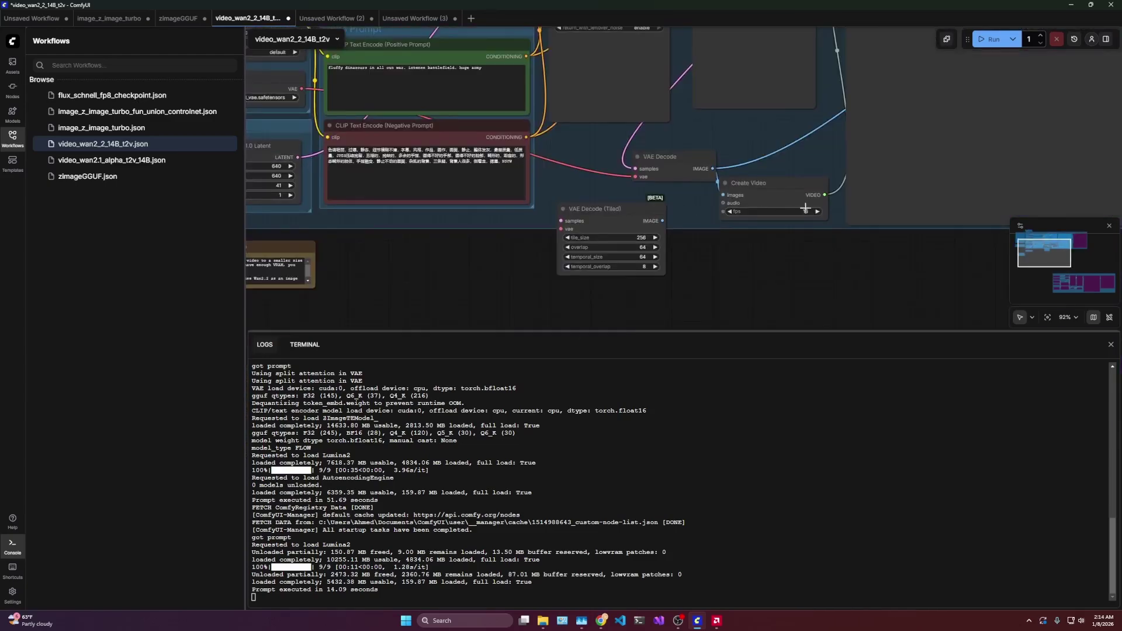
pyautogui.moveTo(598, 197); pyautogui.dragTo(716, 250)
# - Zoom into the positive prompt and select all of 'fluffy dinosaurs in all out war…'
pyautogui.scroll(2, 551, 207)
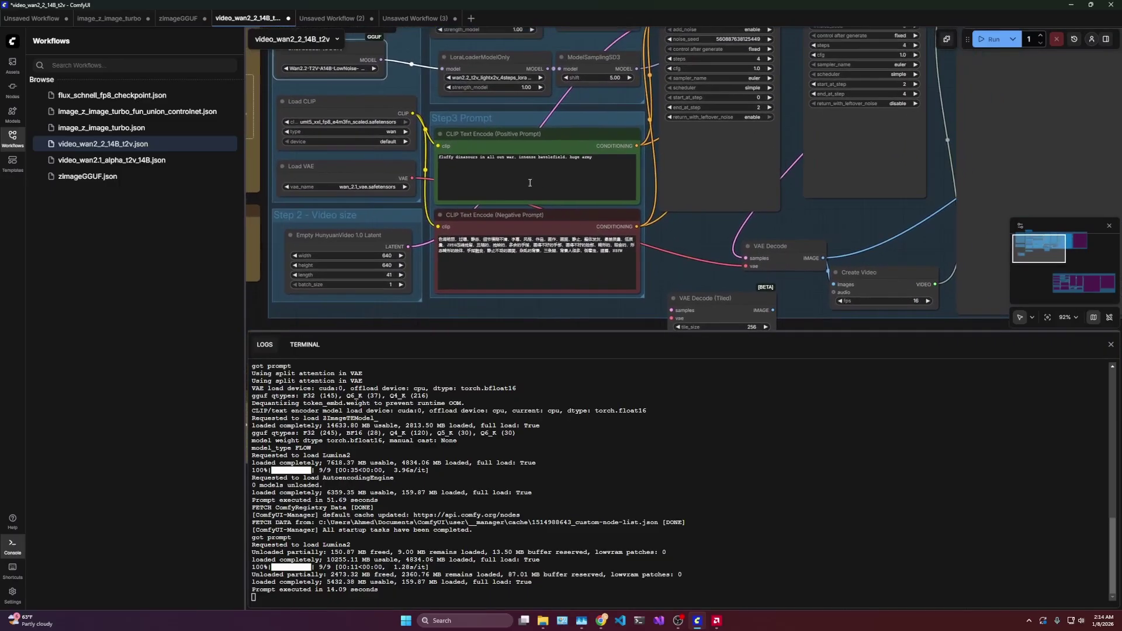
pyautogui.scroll(2, 529, 181)
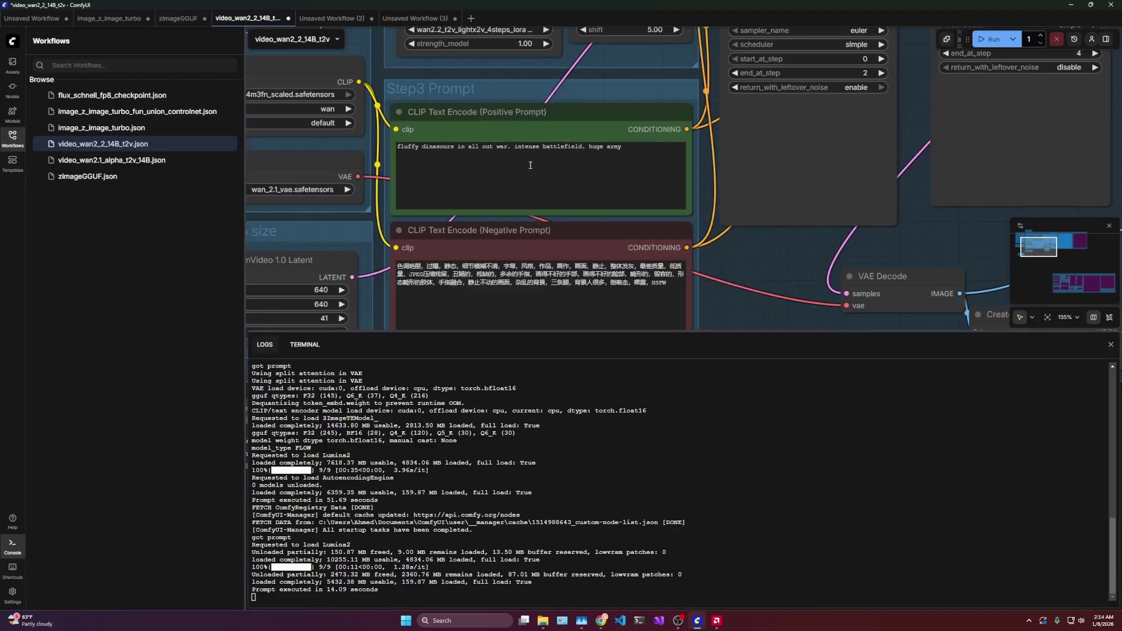
pyautogui.click(588, 155)
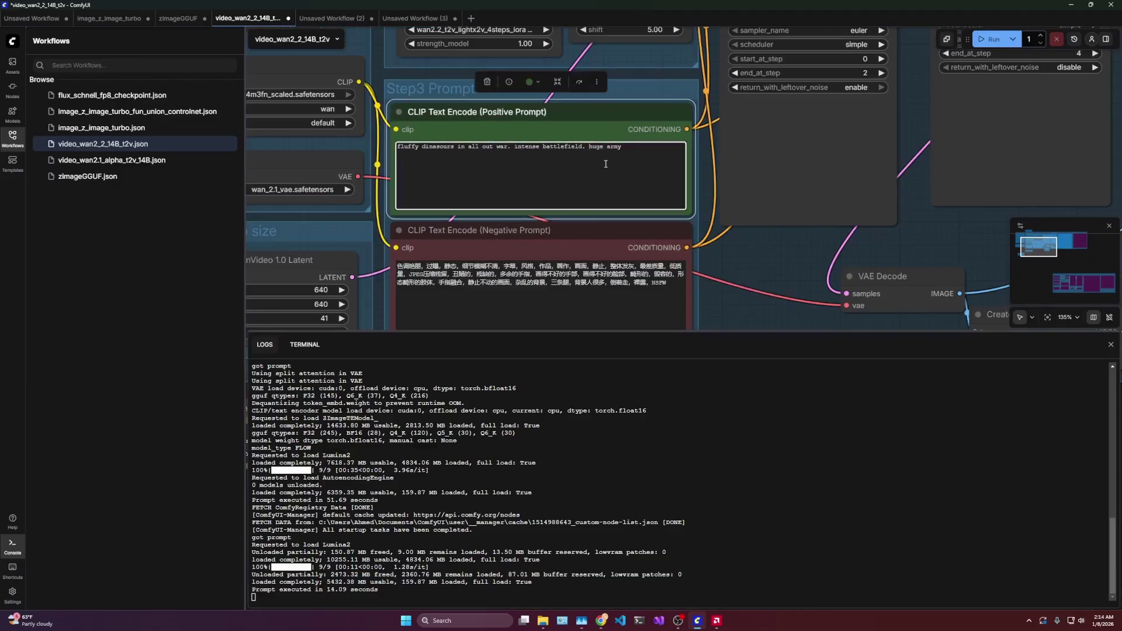
pyautogui.hotkey('ctrl', 'a')
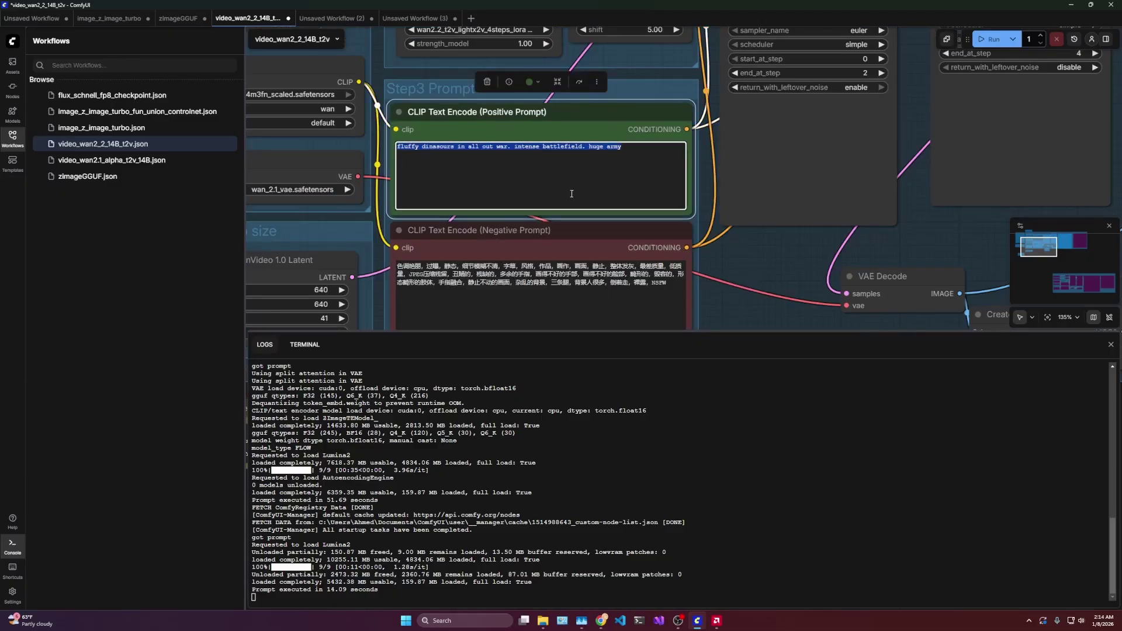
# - Ask ChatGPT to 'enhance this prompt for a text to video generation model' and select the reply
pyautogui.write('enhanc')
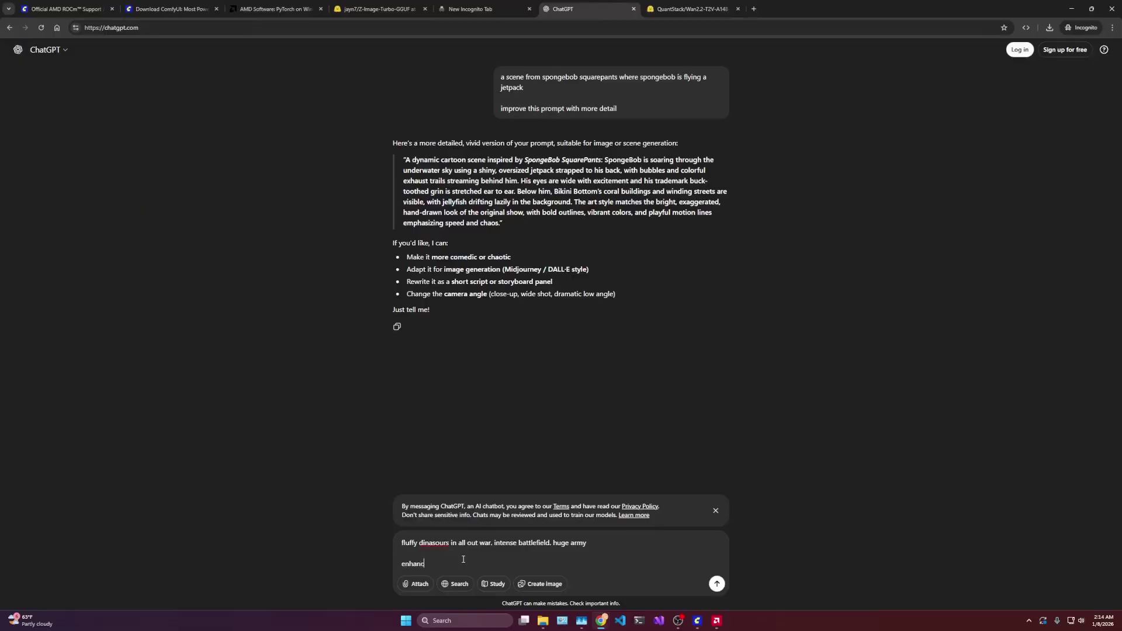
pyautogui.write('e this prompt for a text to vidweo o generation model')
pyautogui.press('Return')
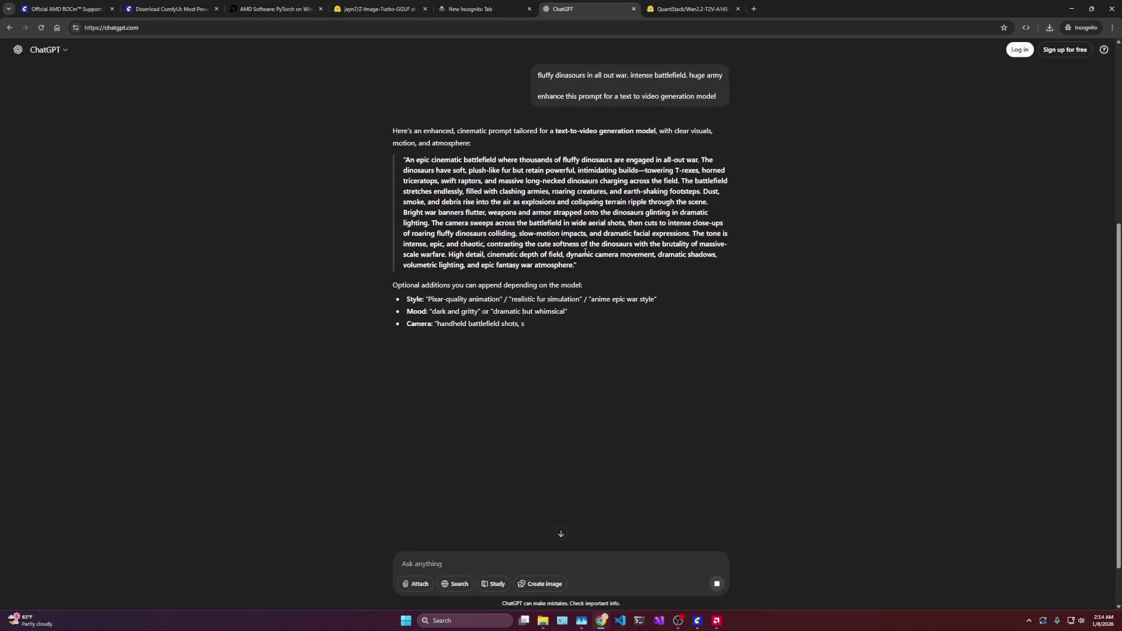
pyautogui.moveTo(574, 265); pyautogui.dragTo(405, 160)
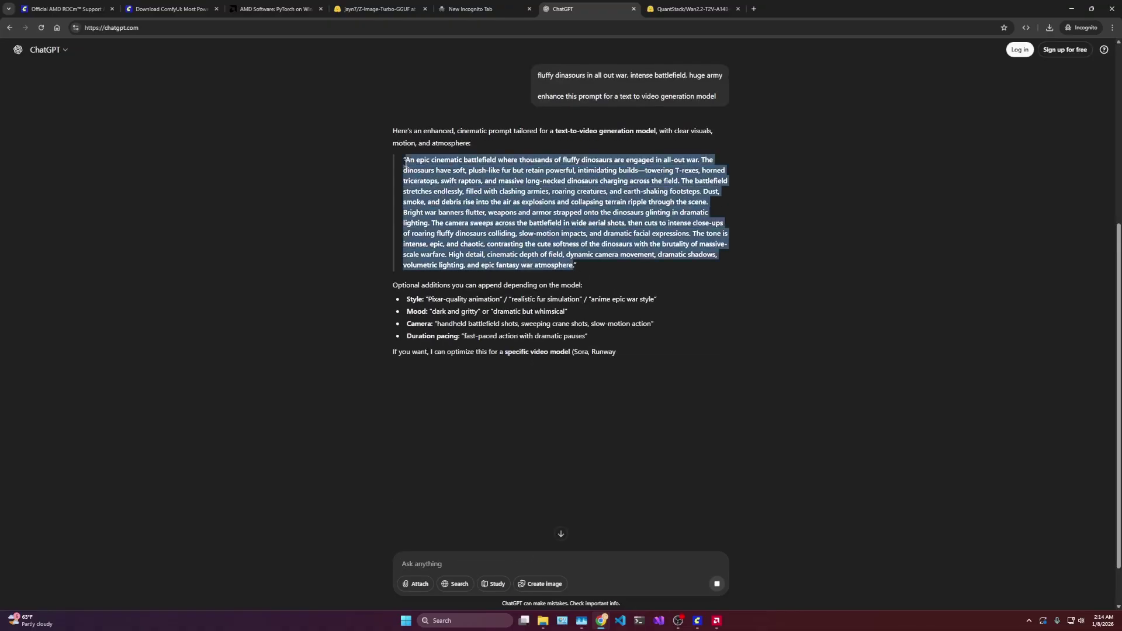
# - Paste the enhanced cinematic dinosaur prompt into the Positive Prompt and queue the workflow
pyautogui.hotkey('alt', 'Tab')
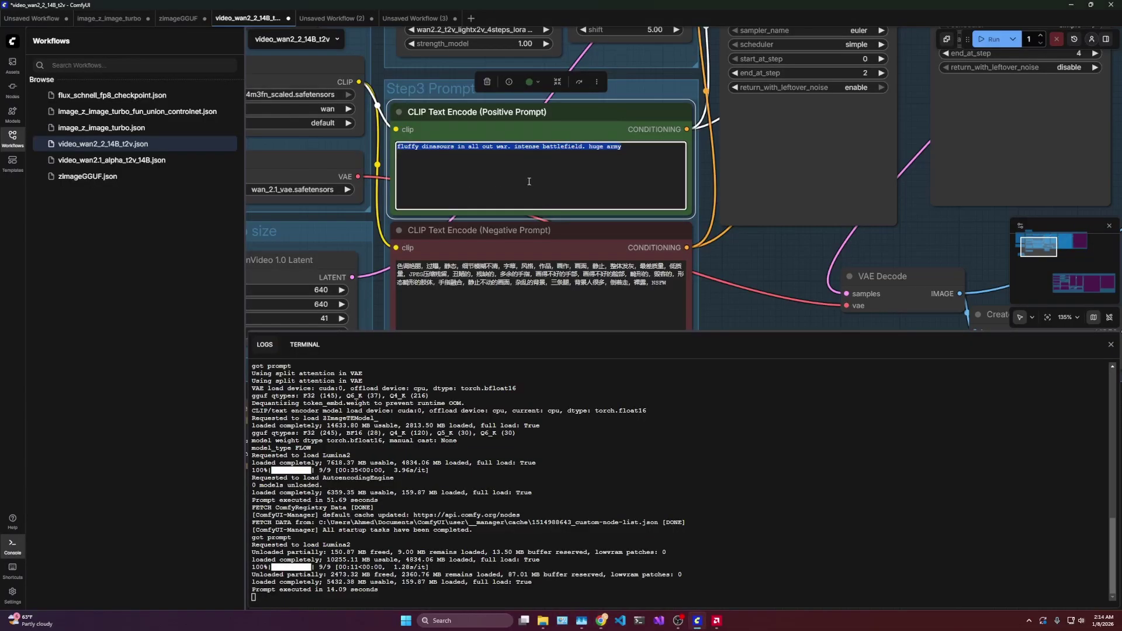
pyautogui.hotkey('ctrl', 'v')
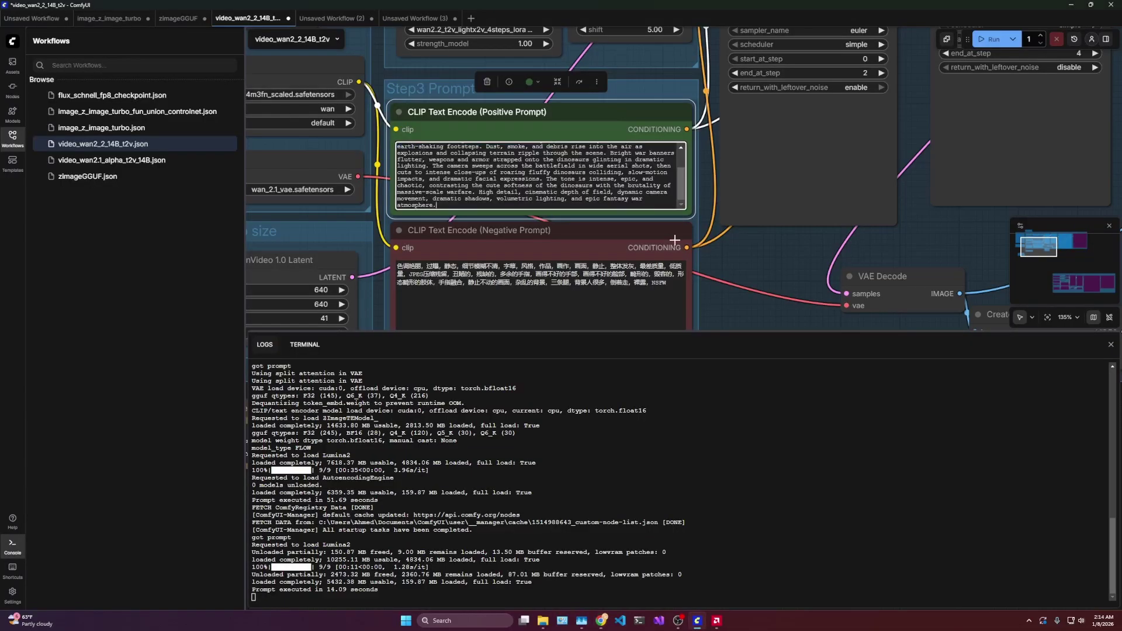
pyautogui.scroll(-7, 588, 243)
pyautogui.hscroll(1, 585, 243)
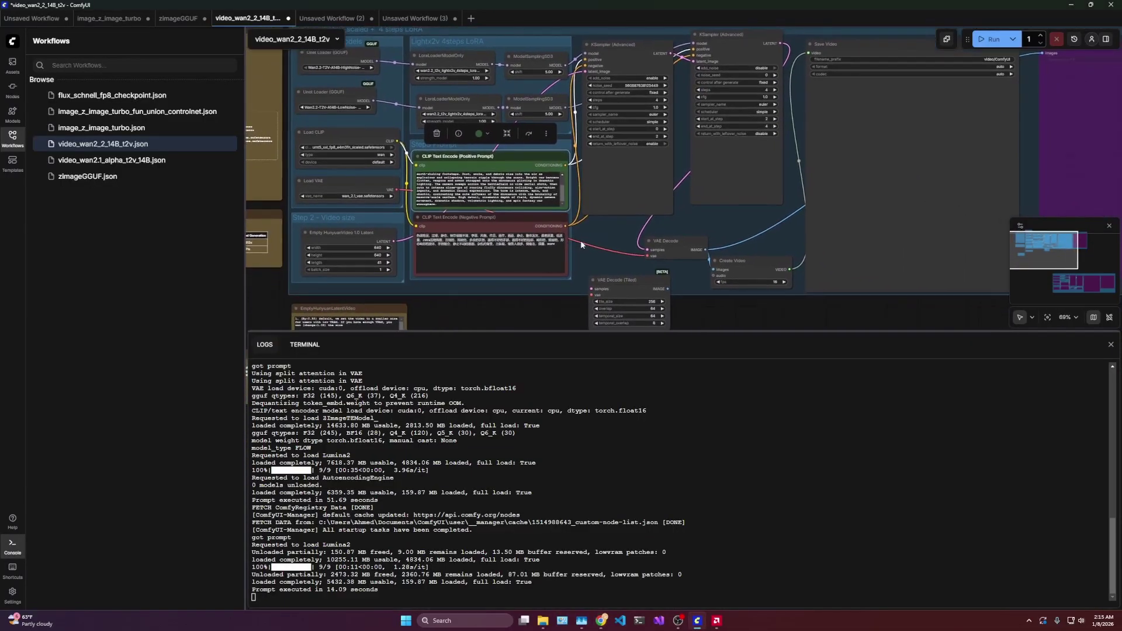
pyautogui.hotkey('ctrl', 'Return')
pyautogui.hotkey('ctrl', 'shift', 'Escape')
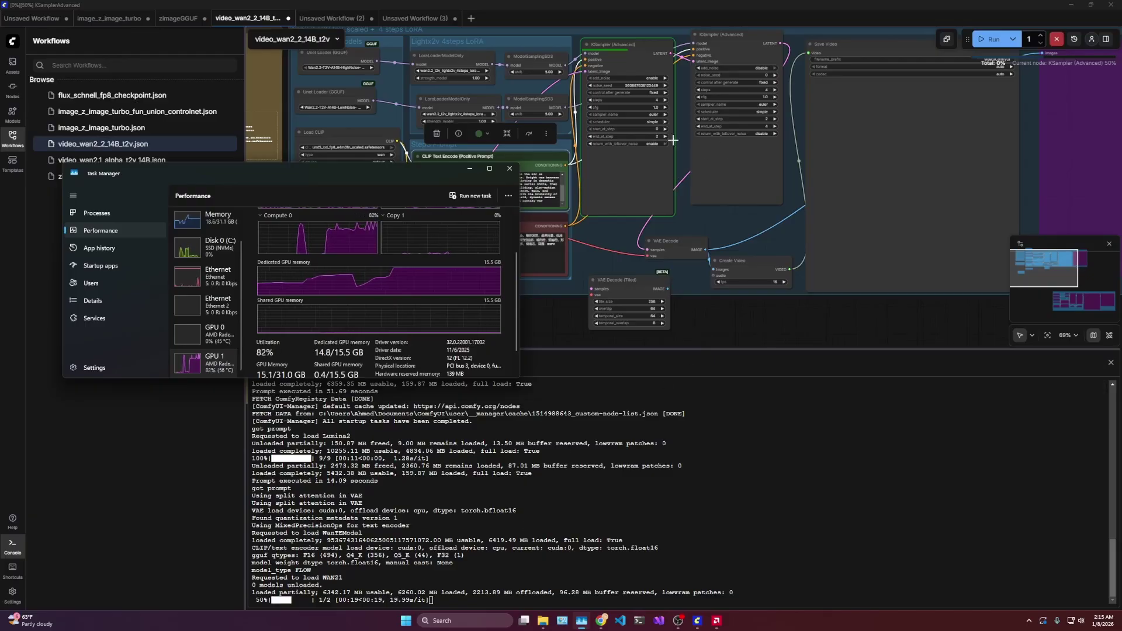
# - Watch GPU usage in Task Manager and the ComfyUI graph while both KSampler passes complete
pyautogui.click(739, 287)
pyautogui.moveTo(739, 288); pyautogui.dragTo(685, 308)
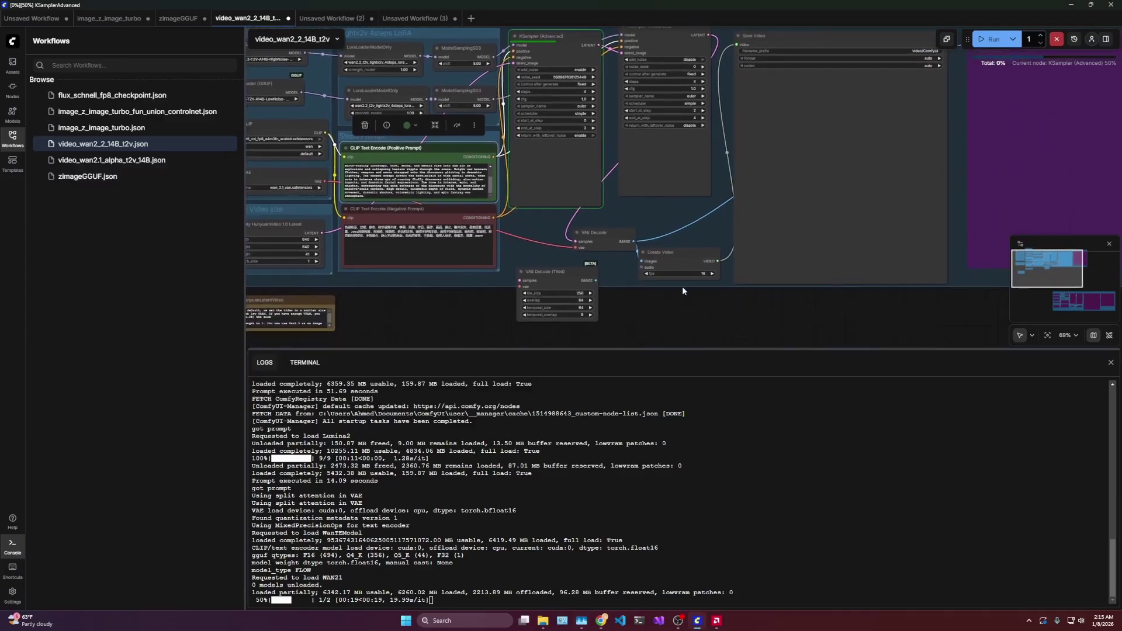
pyautogui.moveTo(676, 288); pyautogui.dragTo(708, 298)
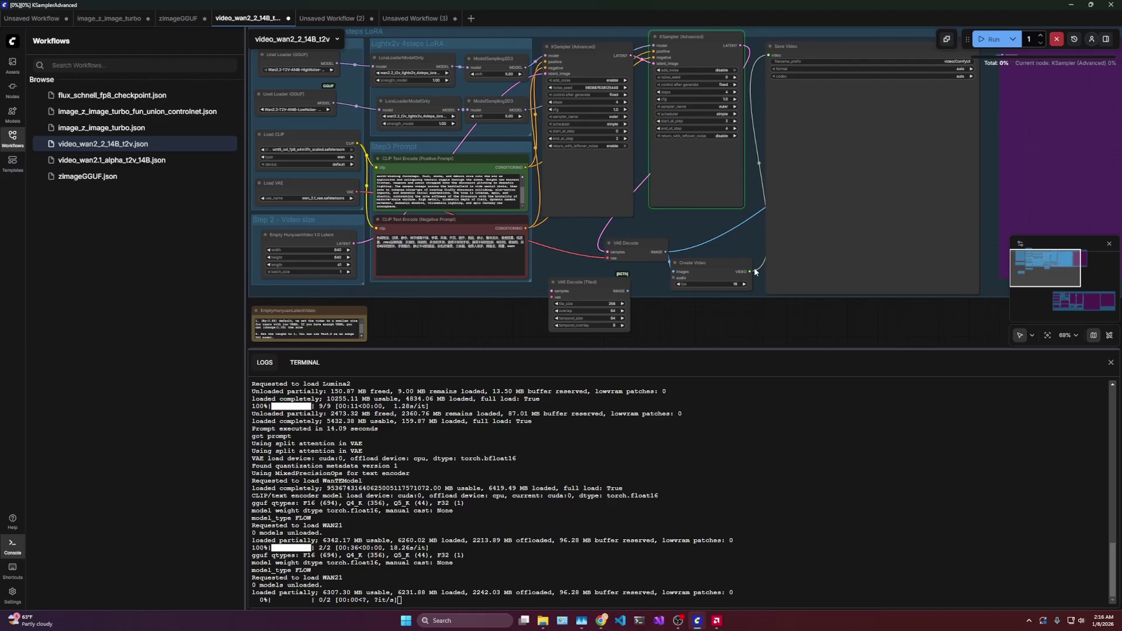
pyautogui.hotkey('alt', 'Tab')
pyautogui.scroll(1, 314, 309)
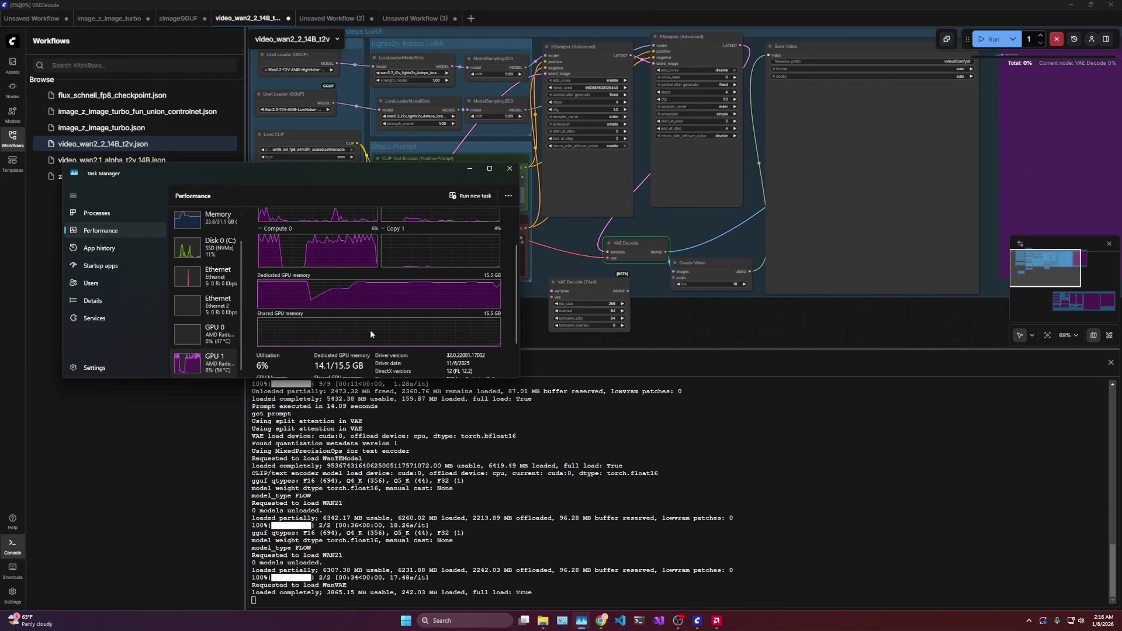
pyautogui.scroll(-1, 391, 325)
pyautogui.hotkey('alt', 'Tab')
pyautogui.moveTo(766, 313); pyautogui.dragTo(567, 297)
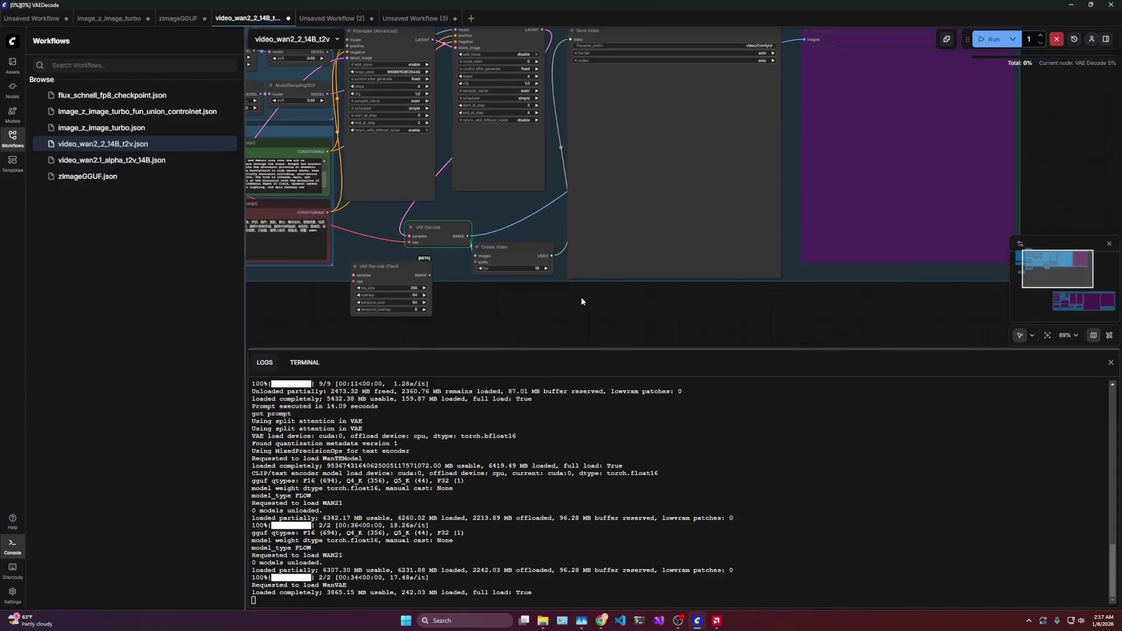
pyautogui.click(718, 623)
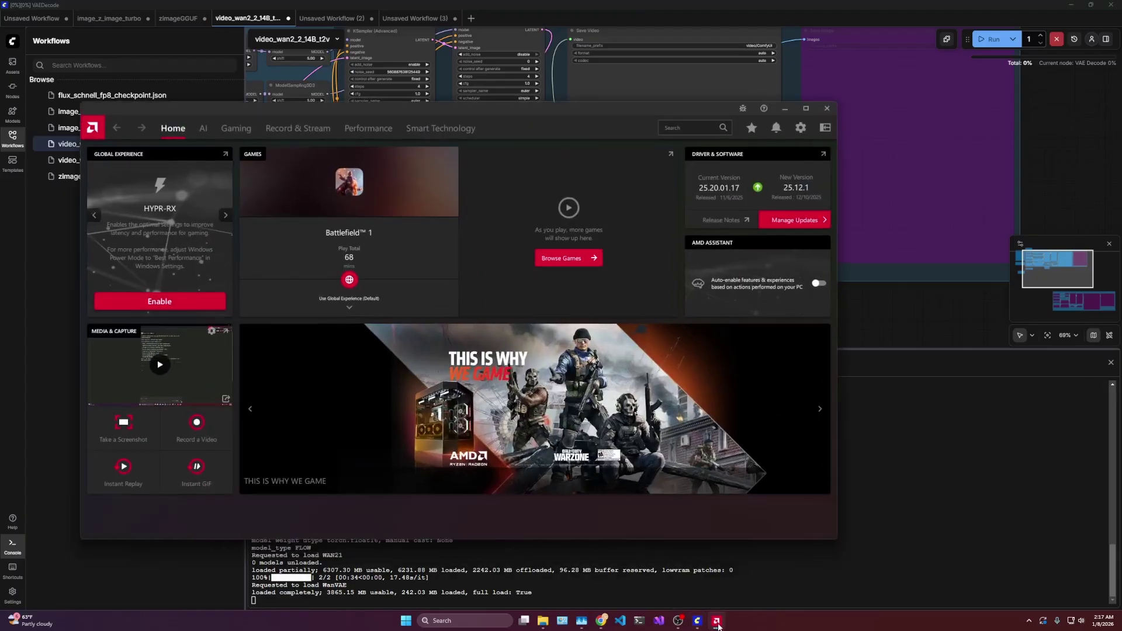
pyautogui.click(718, 623)
pyautogui.moveTo(629, 300); pyautogui.dragTo(588, 314)
# - Shift the VAE Decode (Tiled) node slightly left and pan toward the video output
pyautogui.click(403, 272)
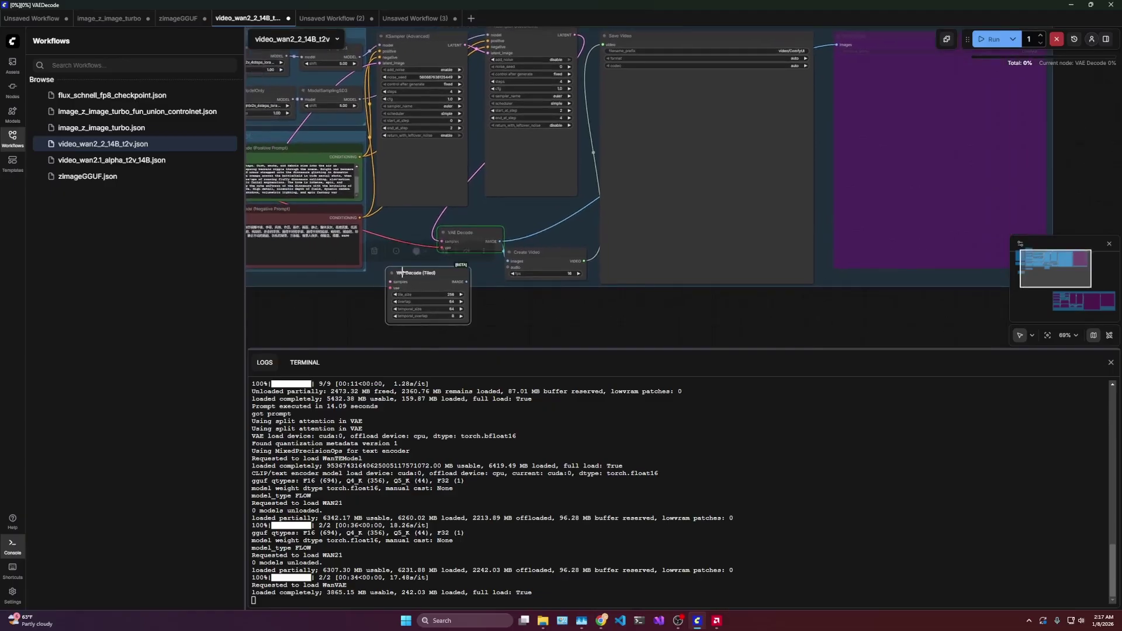
pyautogui.moveTo(403, 273); pyautogui.dragTo(390, 272)
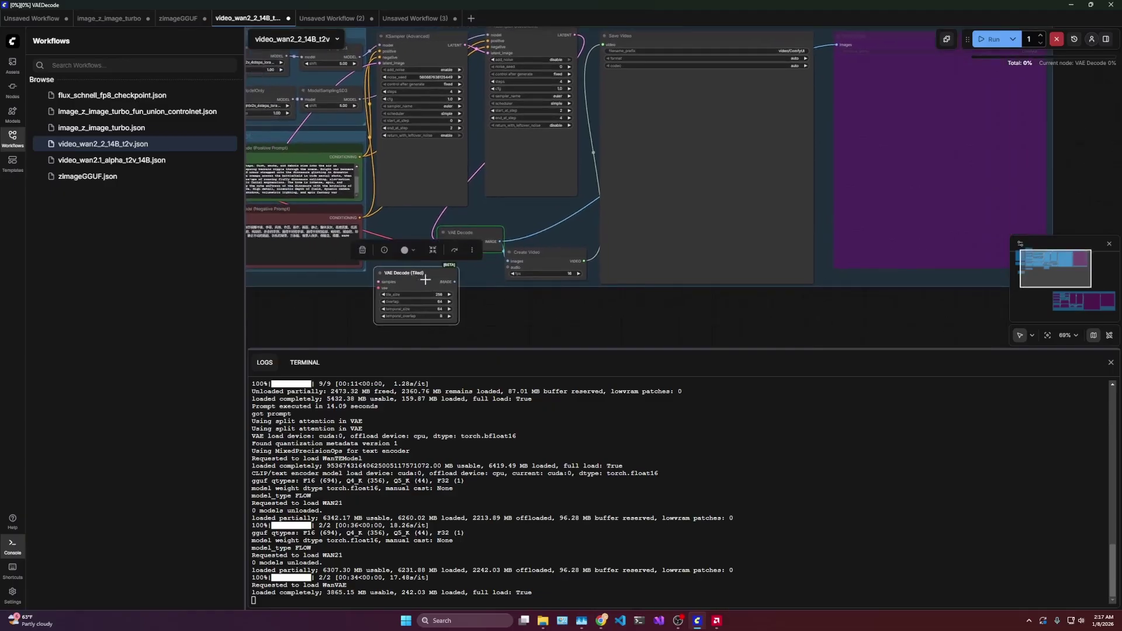
pyautogui.click(510, 303)
pyautogui.moveTo(552, 306); pyautogui.dragTo(458, 323)
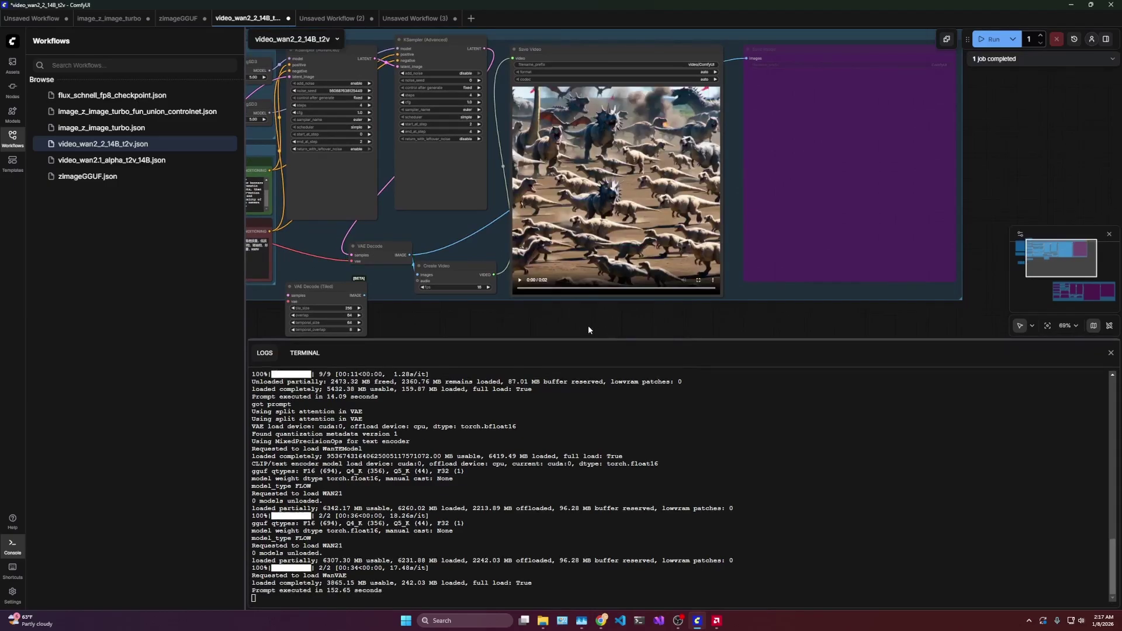
# - Centre the Save Video node and play the two-second fluffy dinosaur army clip
pyautogui.moveTo(588, 327); pyautogui.dragTo(854, 299)
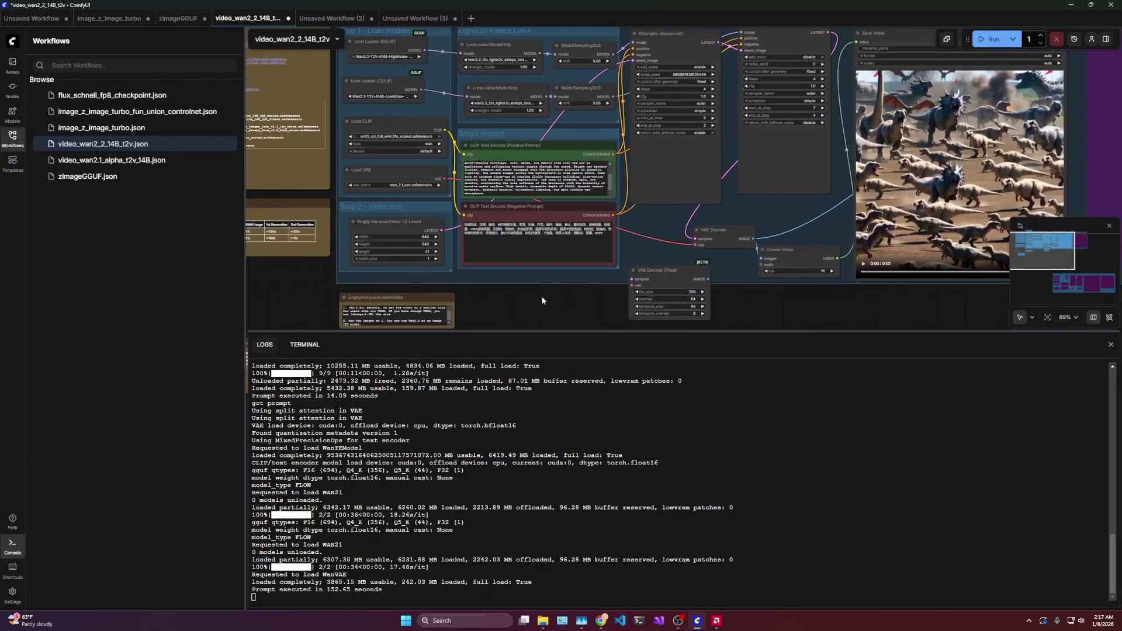
pyautogui.scroll(3, 432, 267)
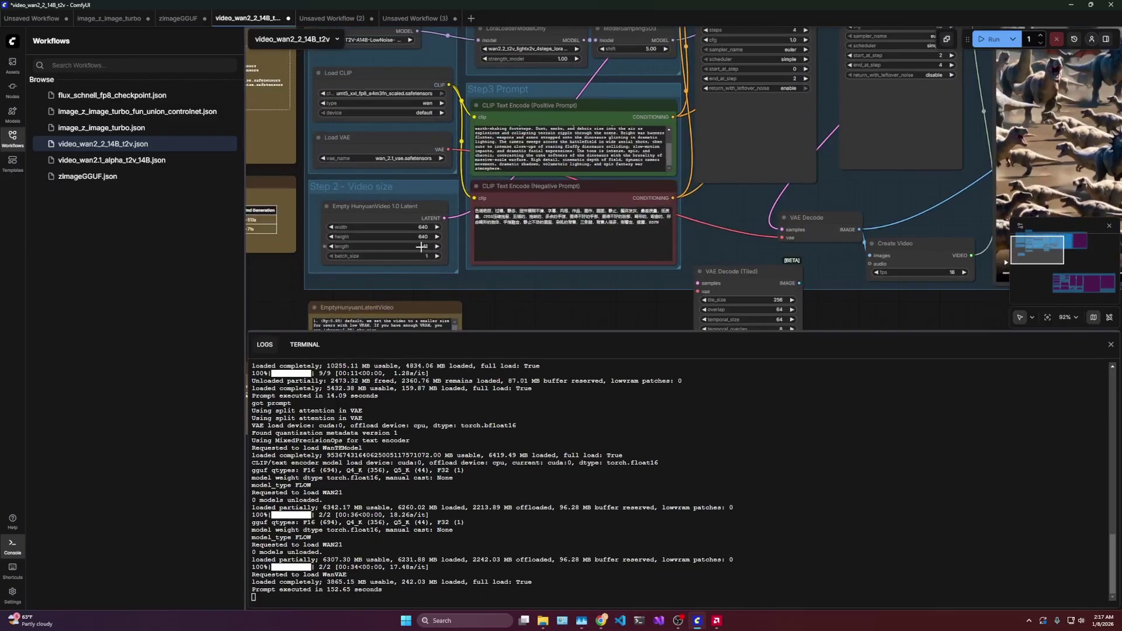
pyautogui.scroll(3, 421, 247)
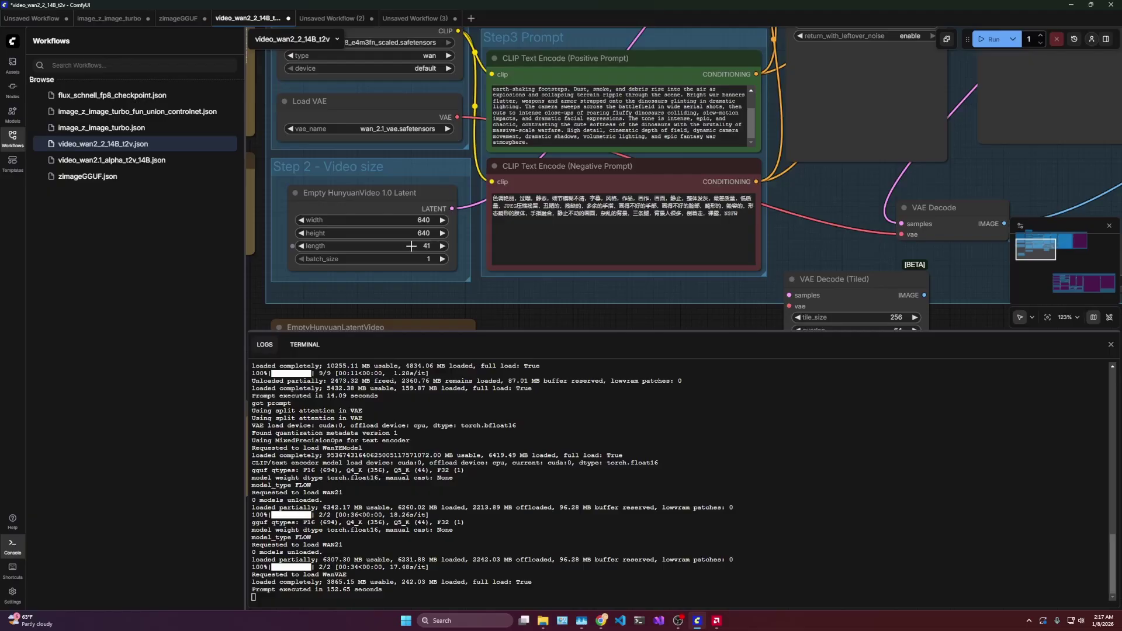
pyautogui.scroll(-5, 475, 268)
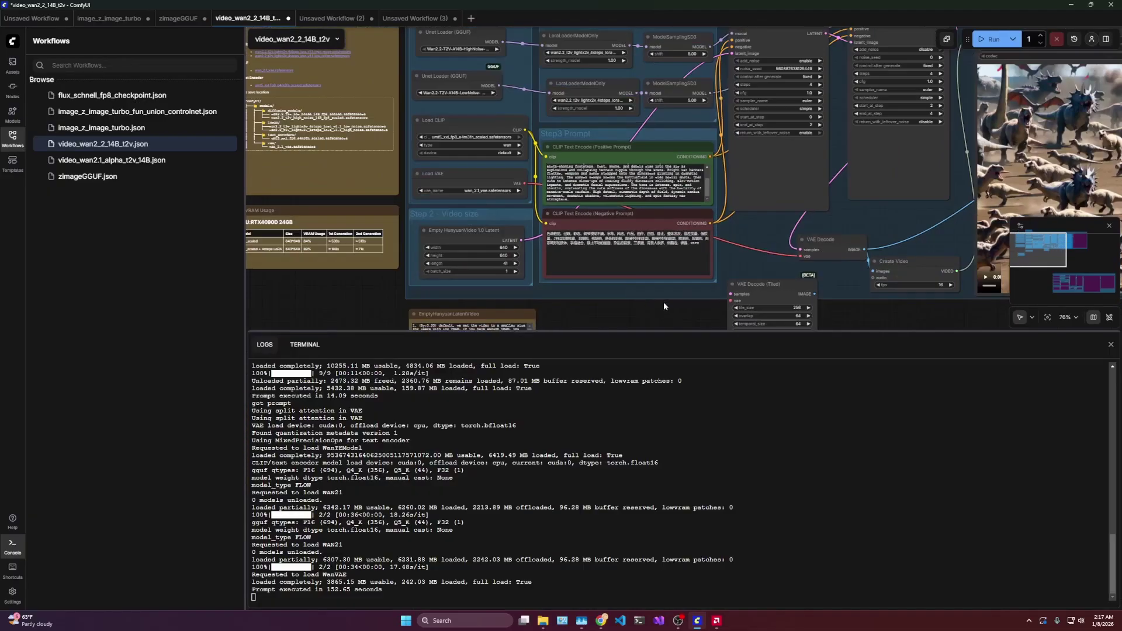
pyautogui.moveTo(668, 302); pyautogui.dragTo(450, 282)
pyautogui.moveTo(789, 303); pyautogui.dragTo(471, 313)
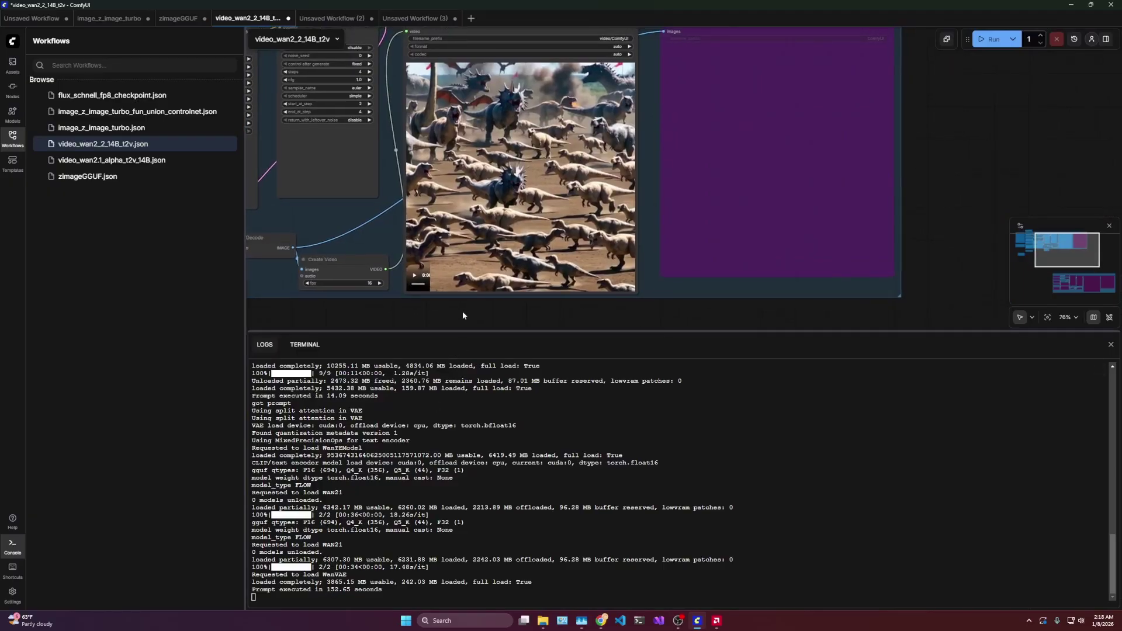
pyautogui.click(415, 277)
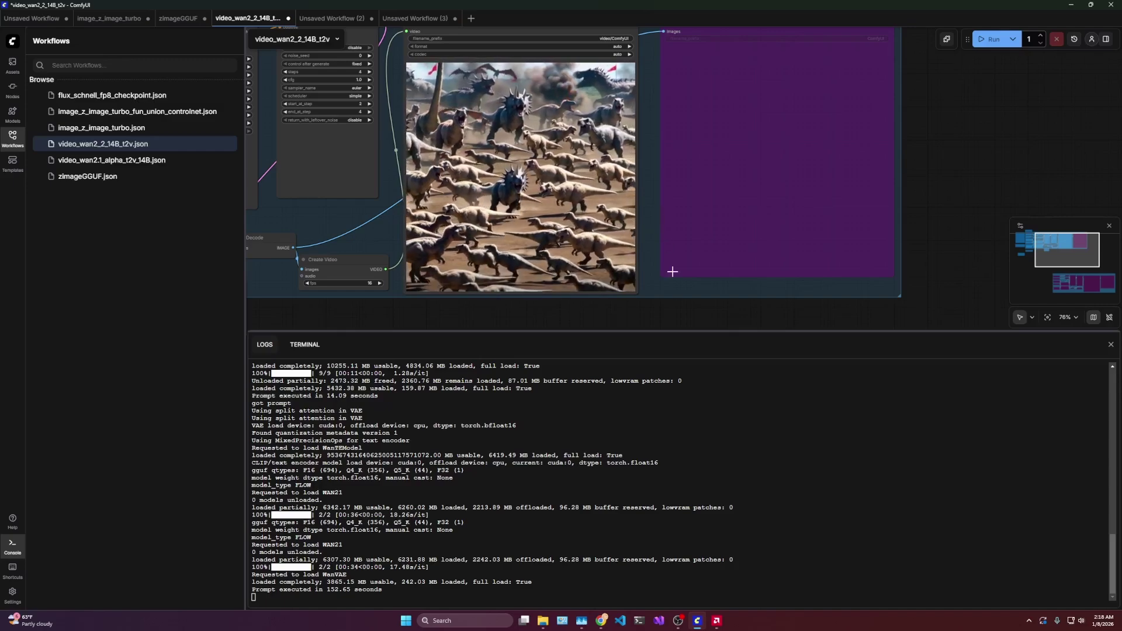
pyautogui.hscroll(-2, 932, 215)
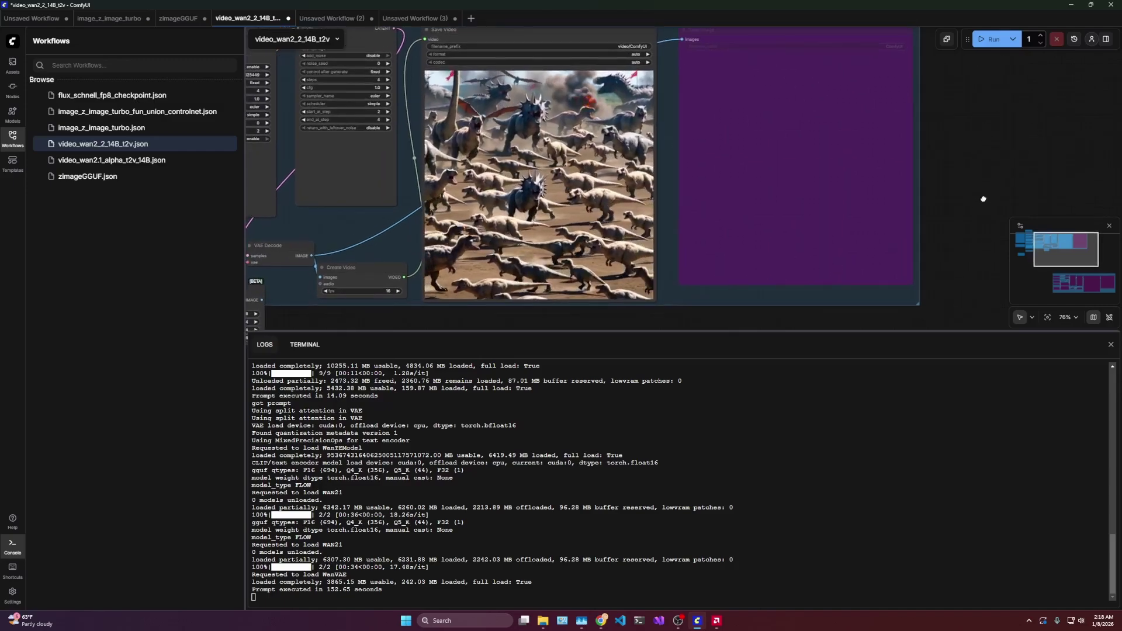